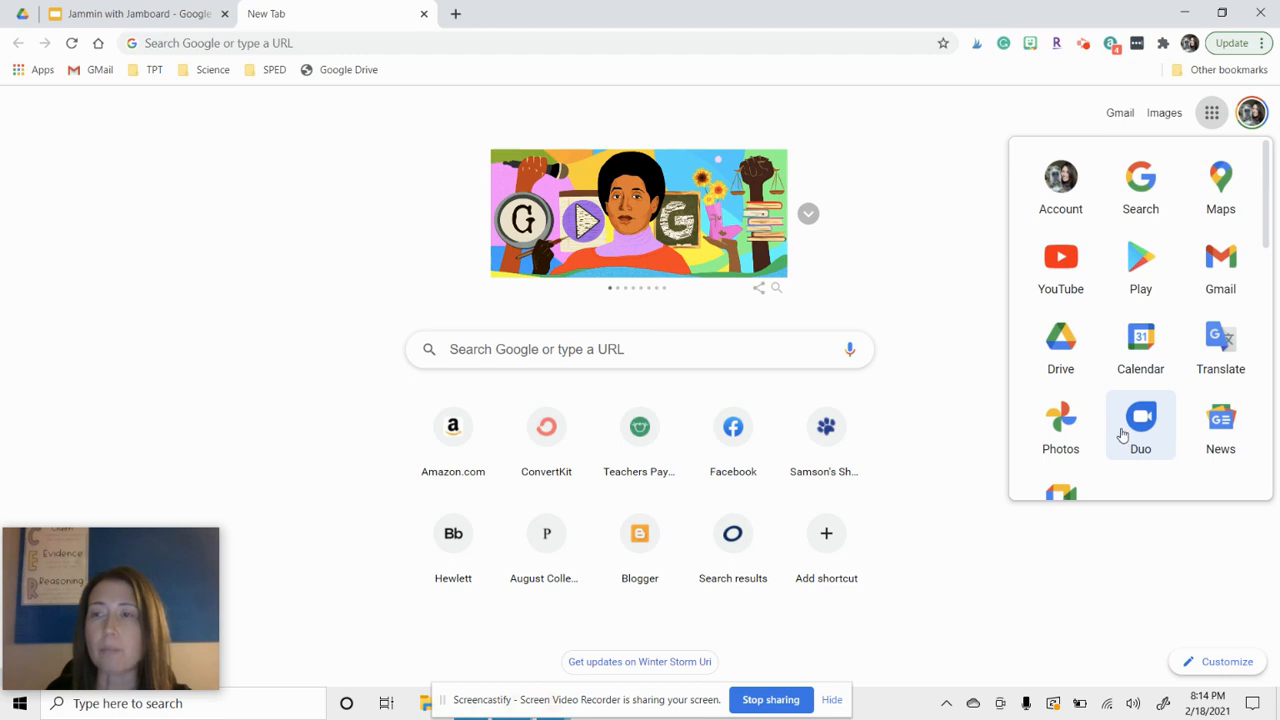
# - Find Jamboard in the list of Google apps and open it
pyautogui.scroll(-1, 1108, 391)
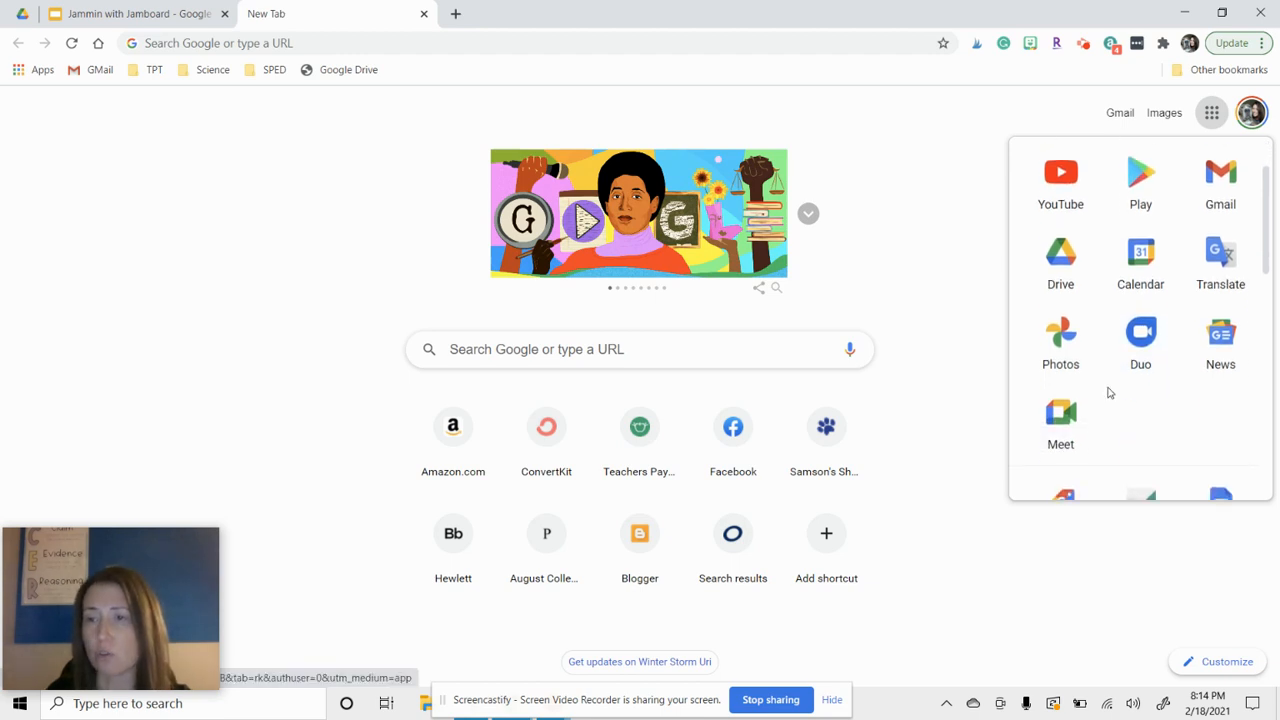
pyautogui.scroll(-1, 1108, 391)
pyautogui.scroll(-2, 1146, 341)
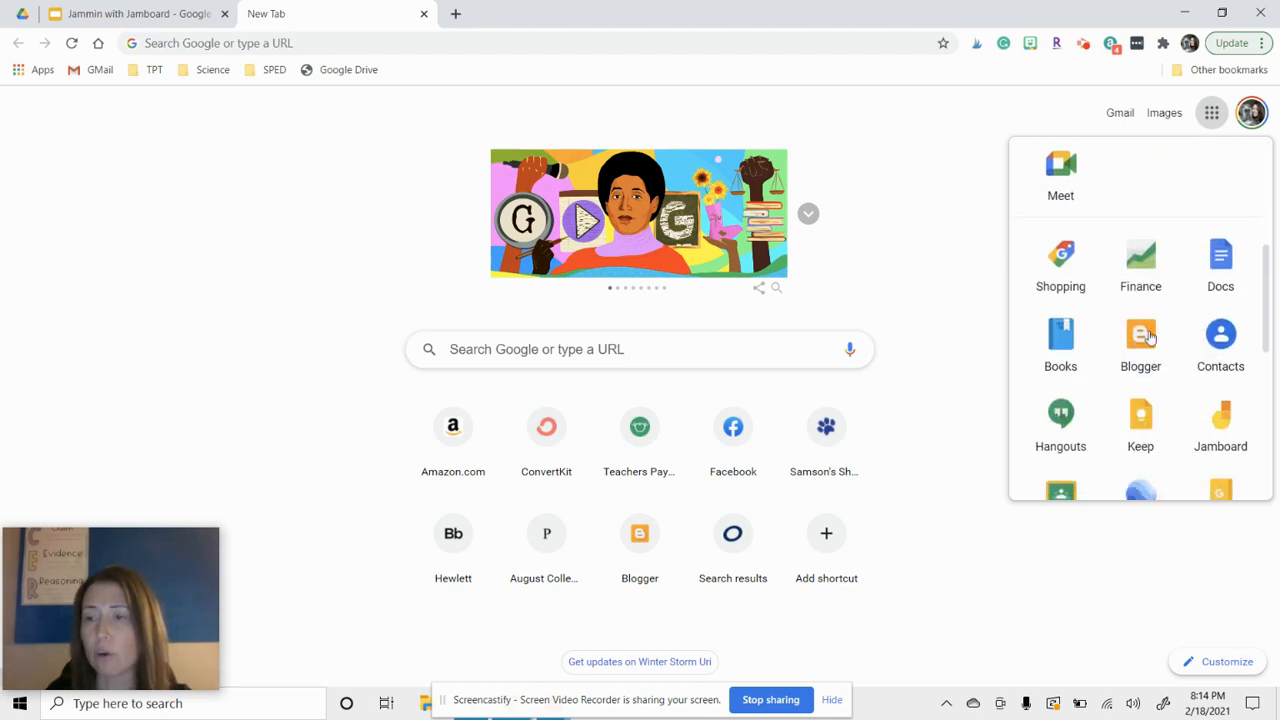
pyautogui.click(1221, 424)
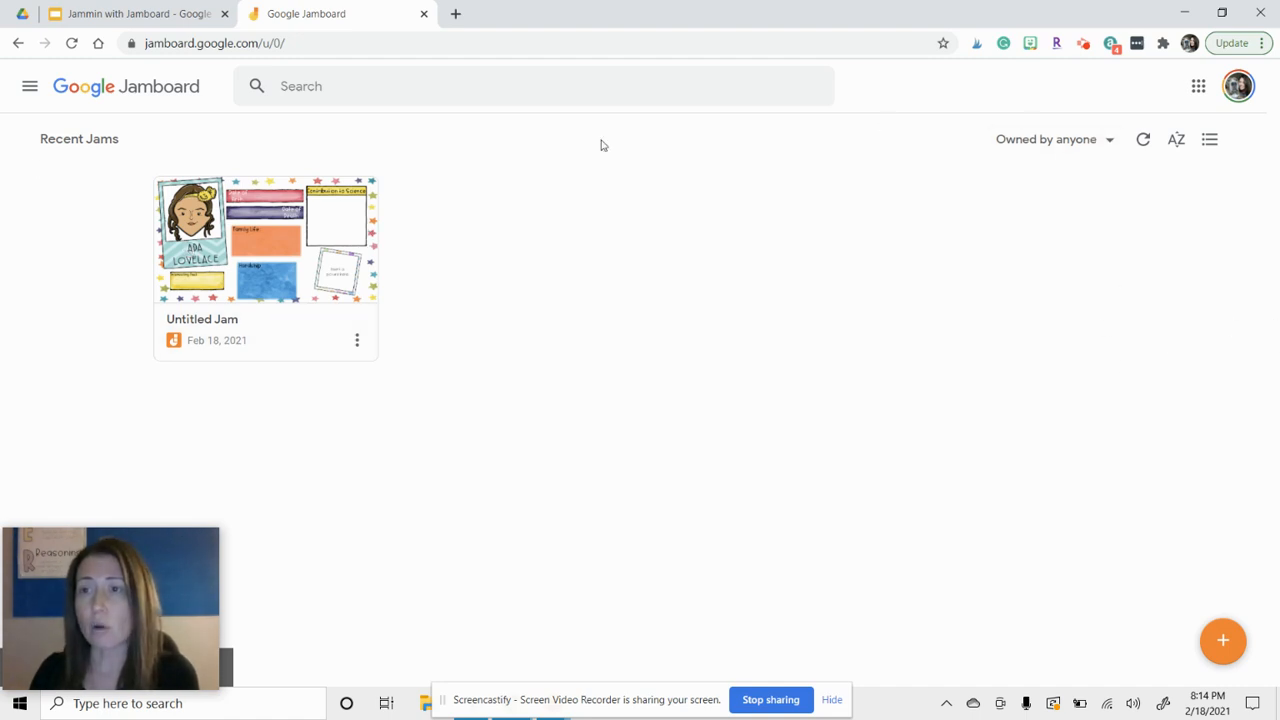
# - Examine the Jamboard home page's main menu, the ownership filter options, and the list and grid views of recent Jams
pyautogui.click(30, 89)
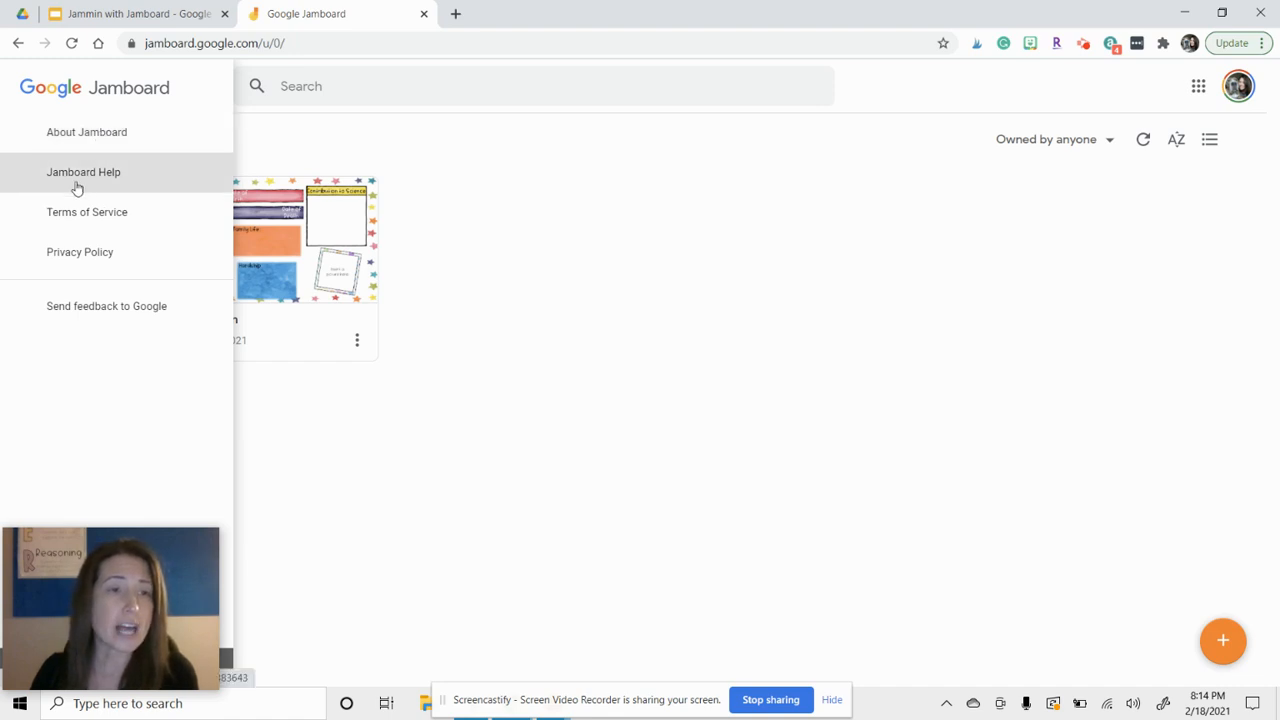
pyautogui.click(886, 313)
pyautogui.click(1092, 146)
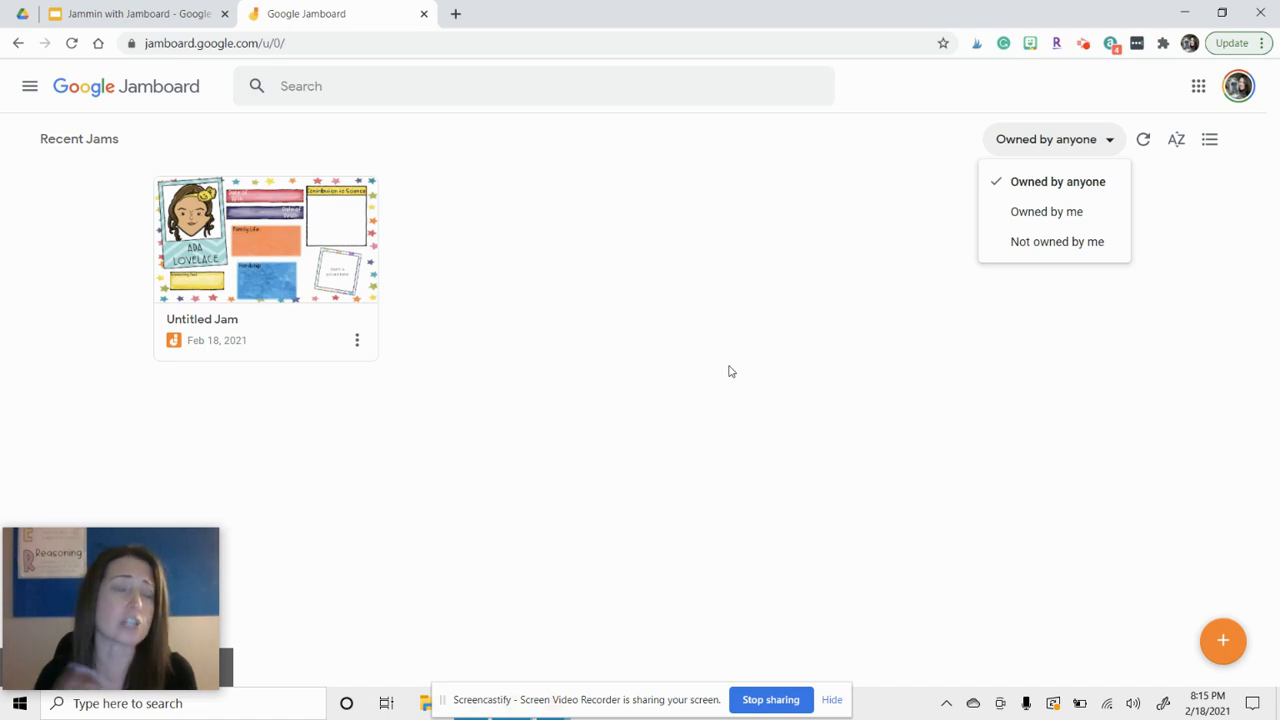
pyautogui.click(1045, 341)
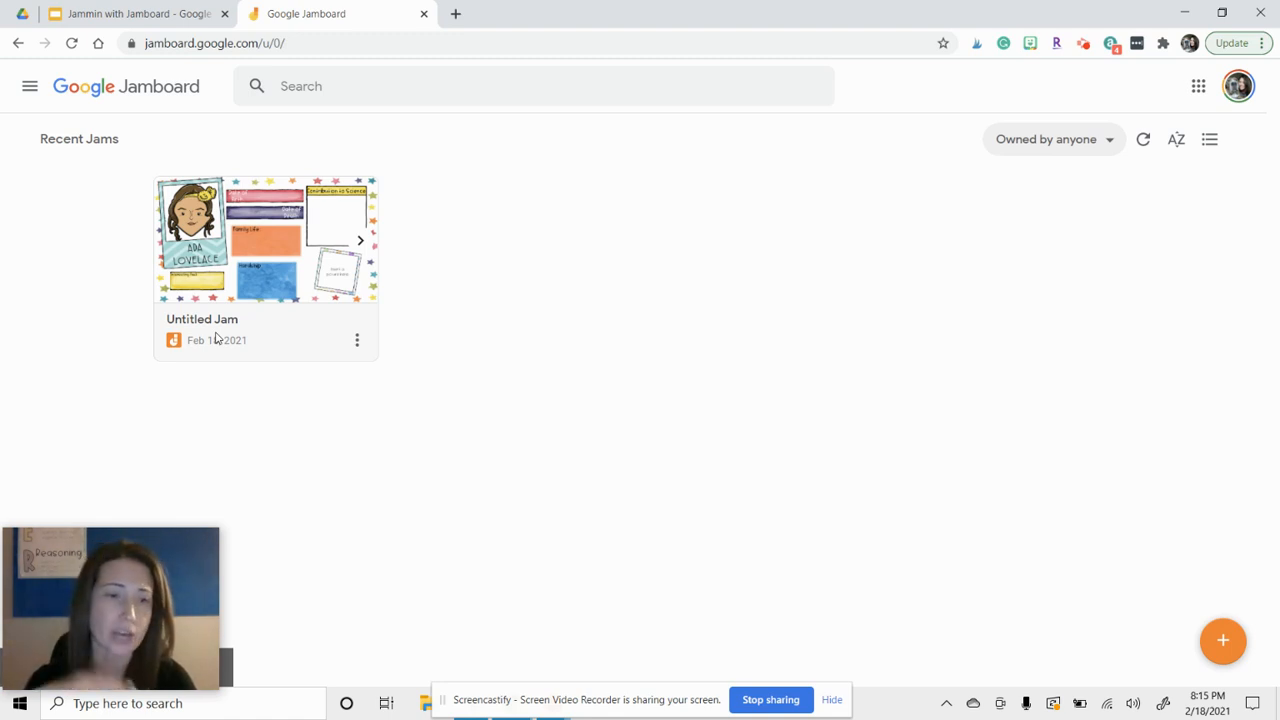
pyautogui.click(1209, 141)
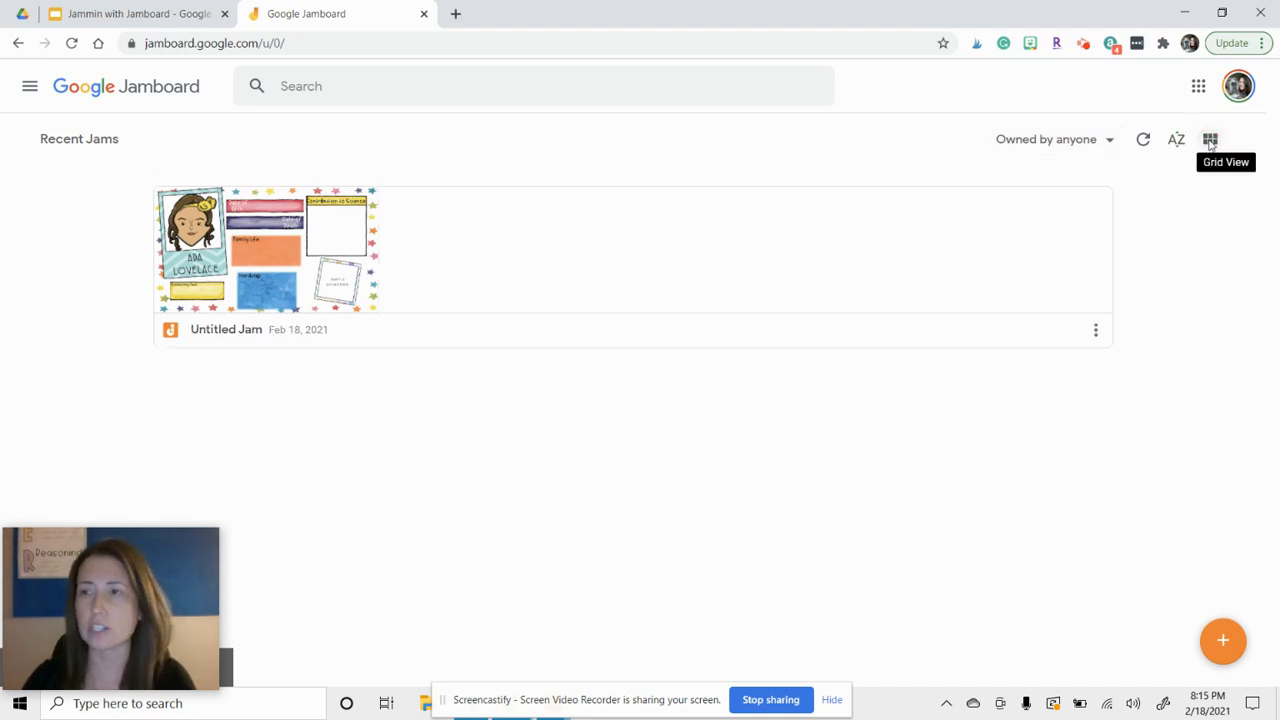
pyautogui.click(1212, 145)
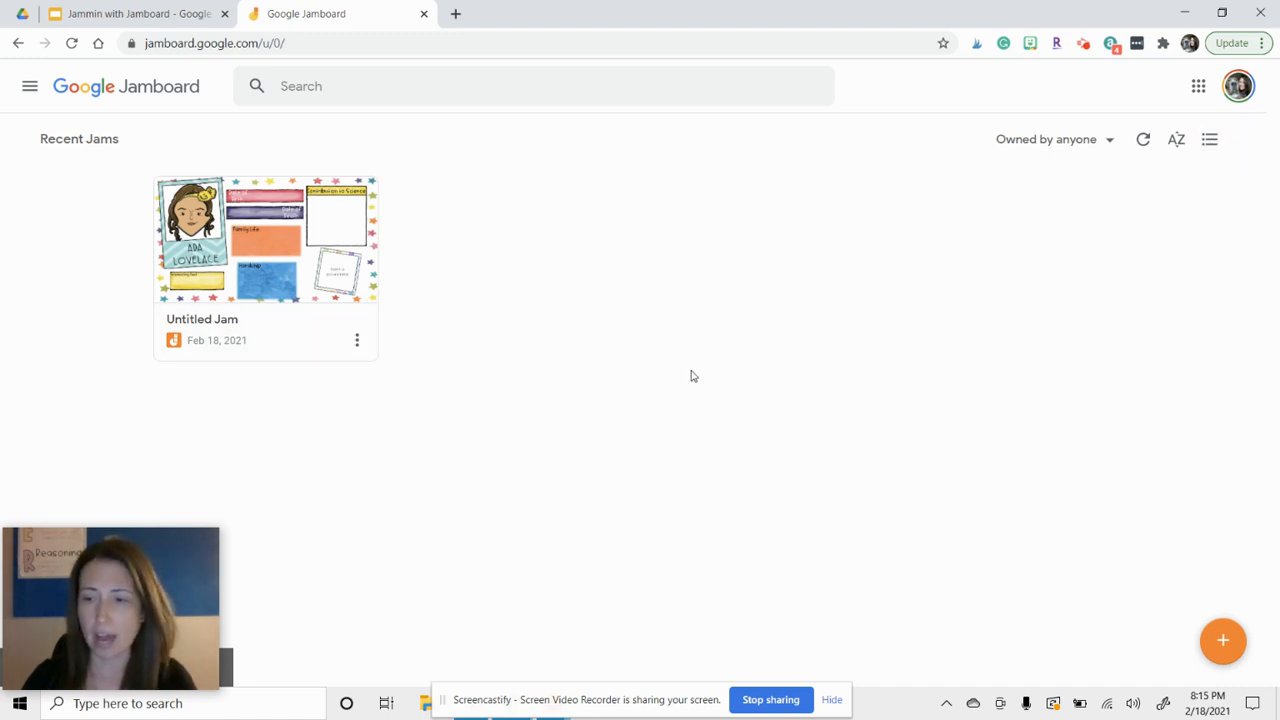
# - Create a new Jam and rename it Vocabulary
pyautogui.click(1223, 647)
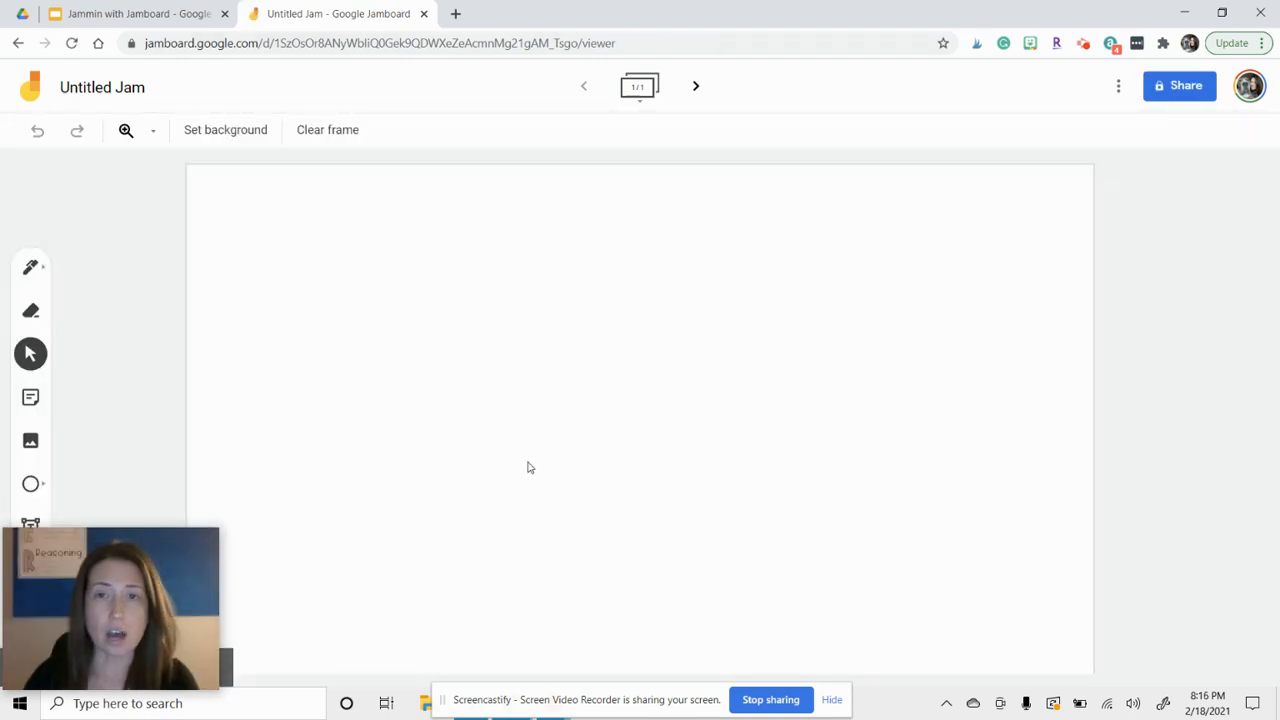
pyautogui.moveTo(112, 532)
pyautogui.moveTo(109, 545); pyautogui.dragTo(1162, 537)
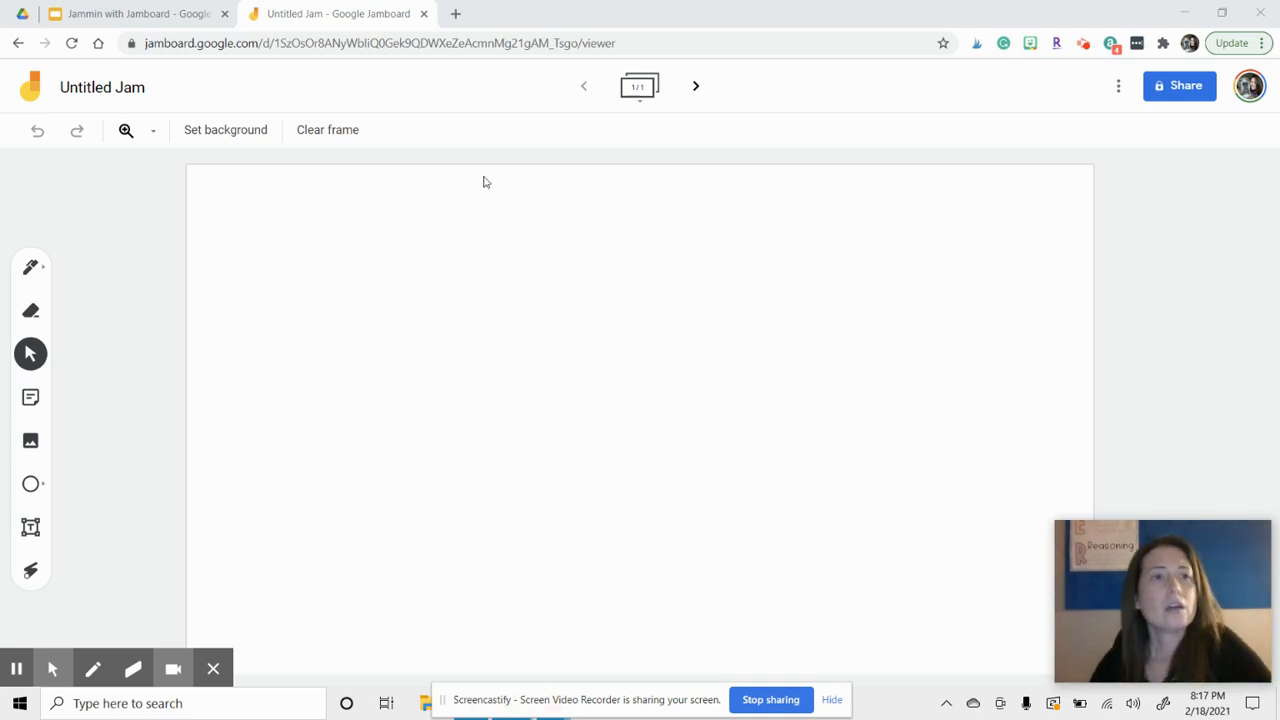
pyautogui.click(103, 85)
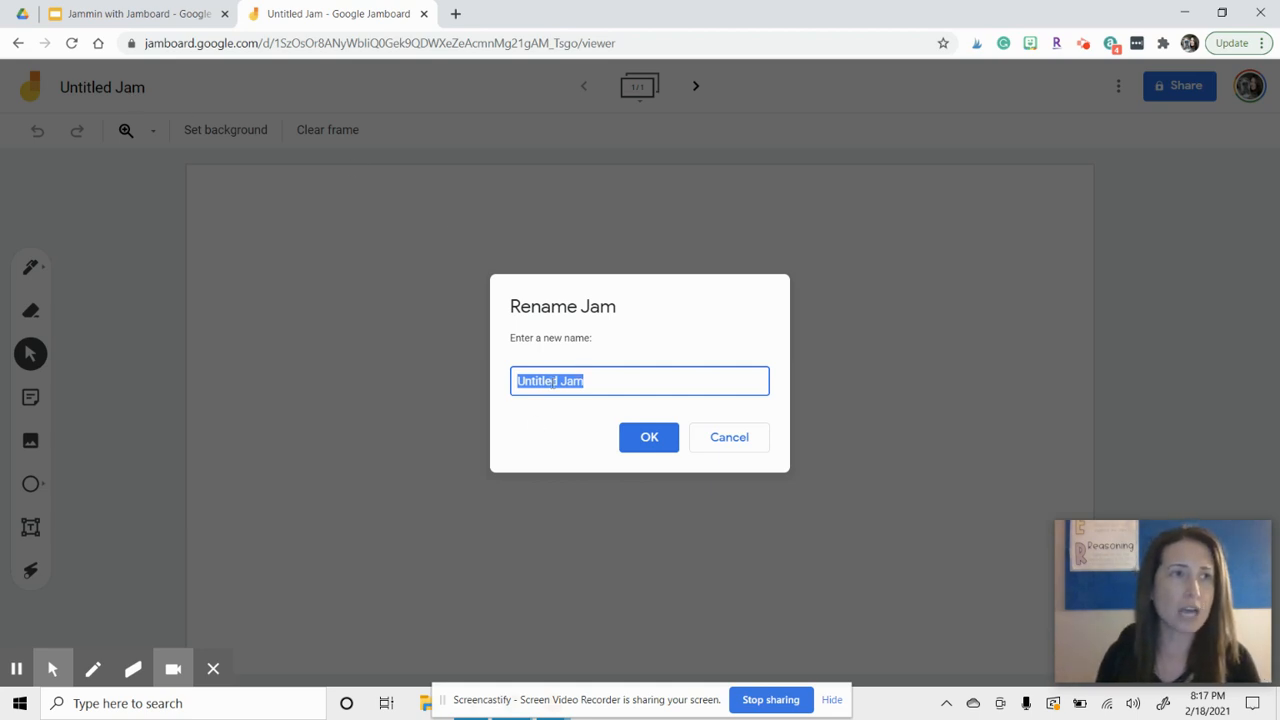
pyautogui.write('Vo')
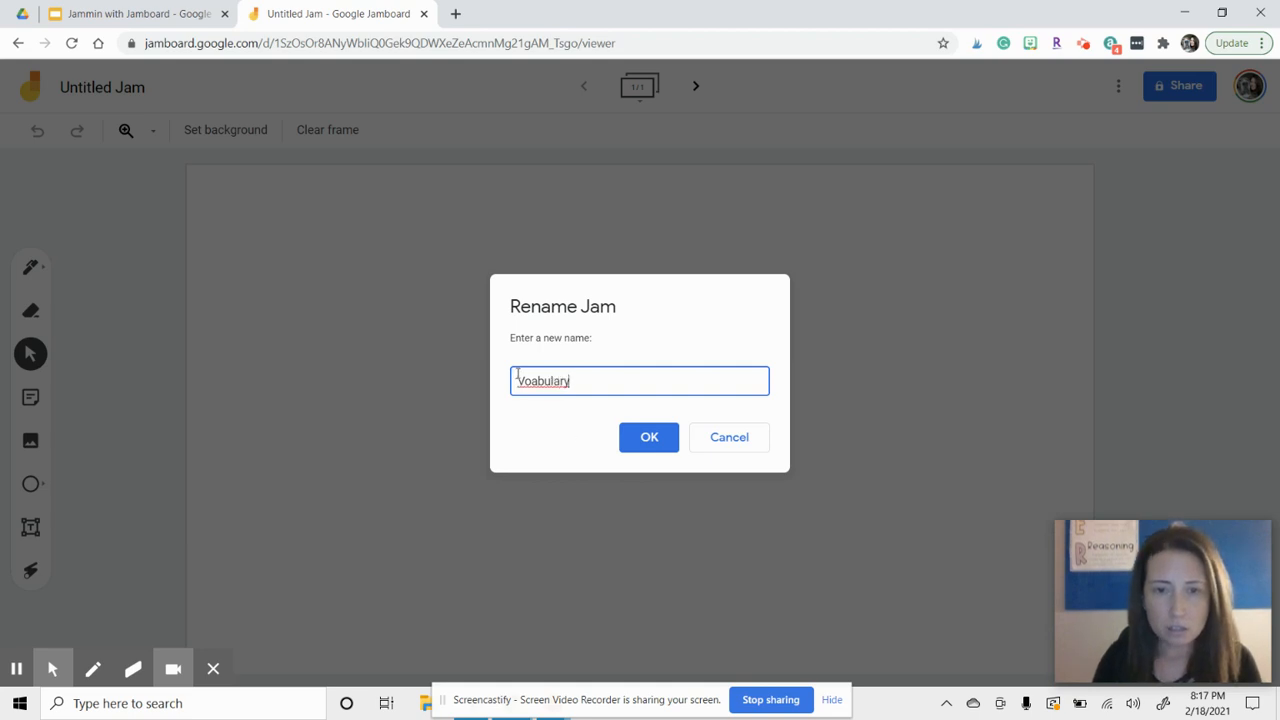
pyautogui.write('c')
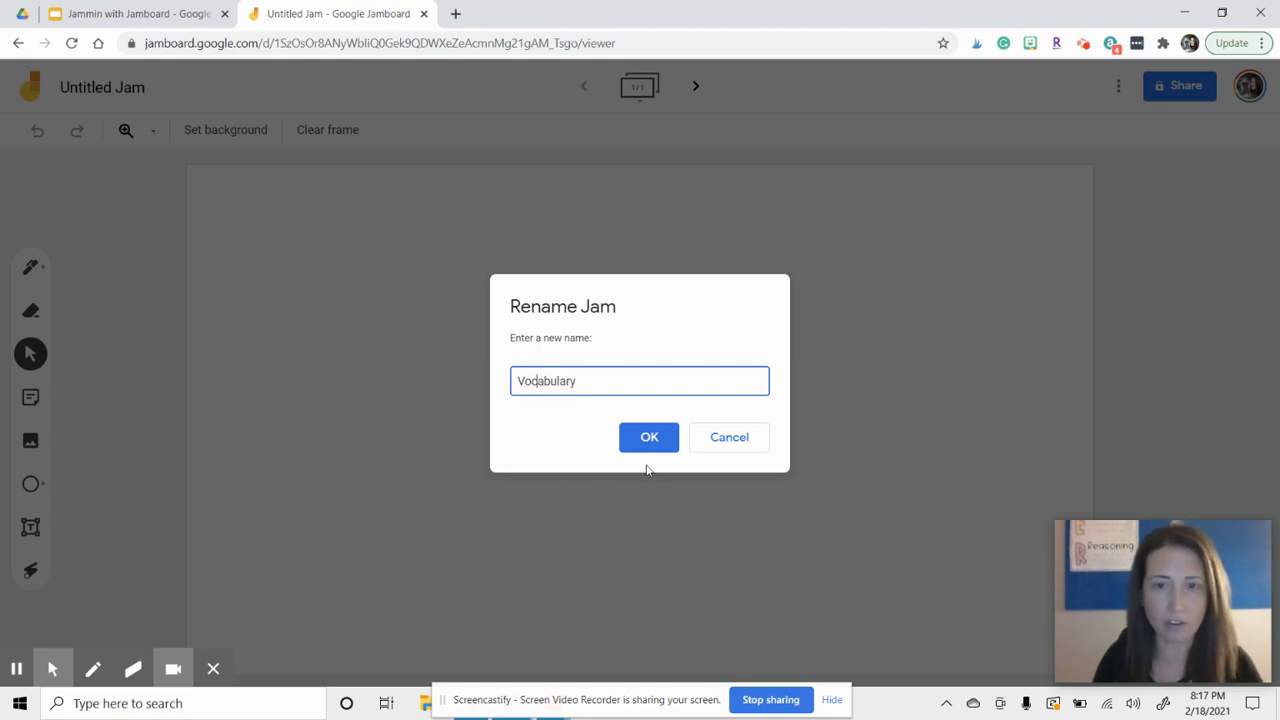
pyautogui.click(649, 440)
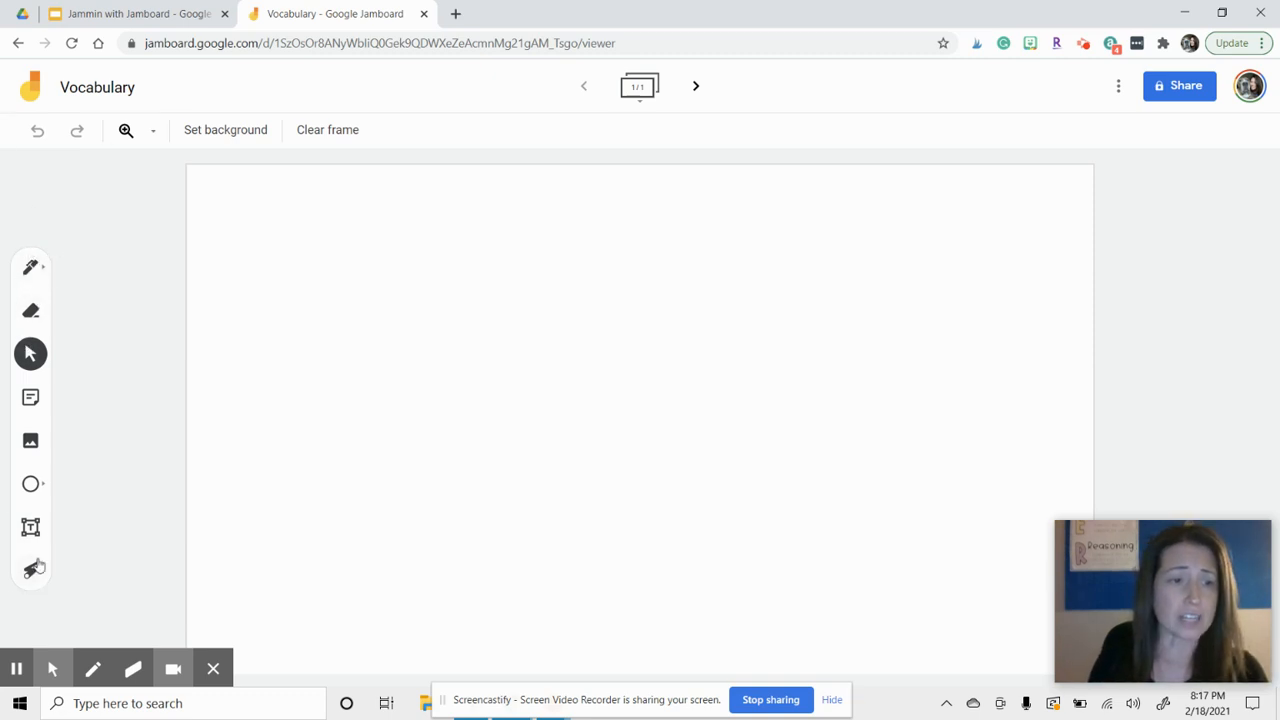
# - Handwrite three letter Ks of different sizes across the blank frame with the Pen tool
pyautogui.click(32, 270)
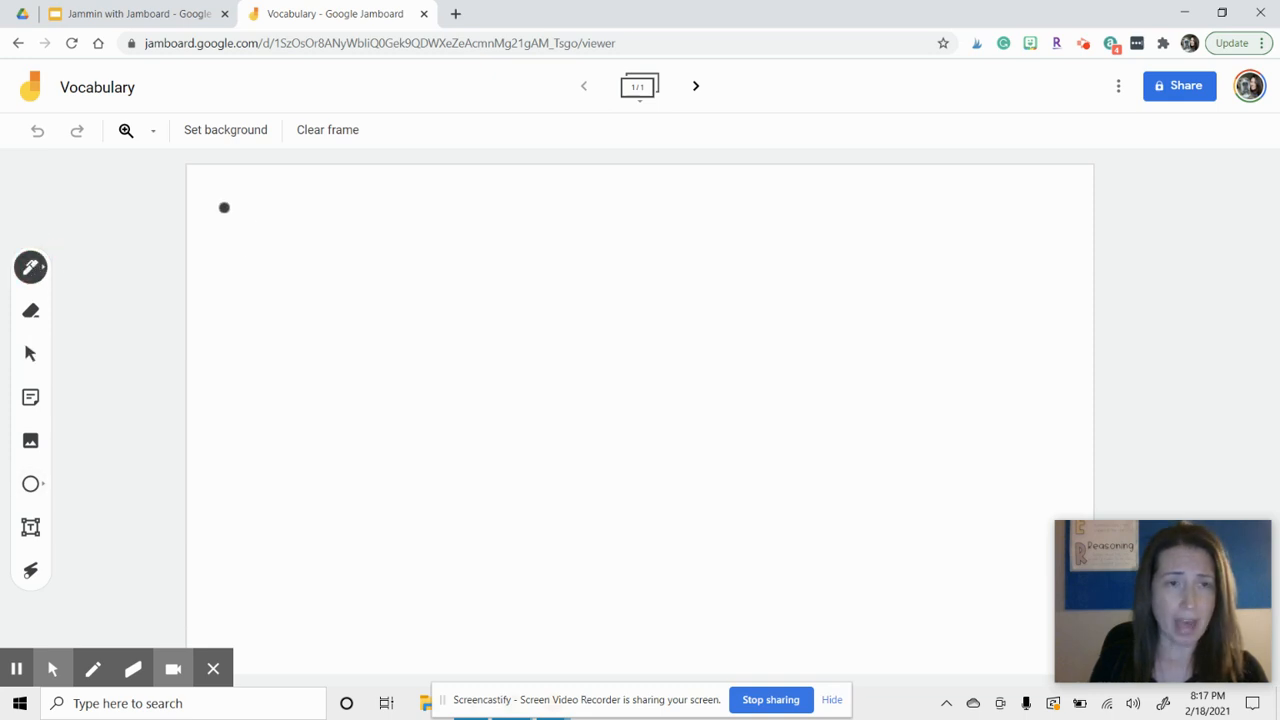
pyautogui.moveTo(224, 196)
pyautogui.mouseDown()
pyautogui.moveTo(237, 266)
pyautogui.moveTo(223, 234)
pyautogui.moveTo(403, 280)
pyautogui.mouseUp()
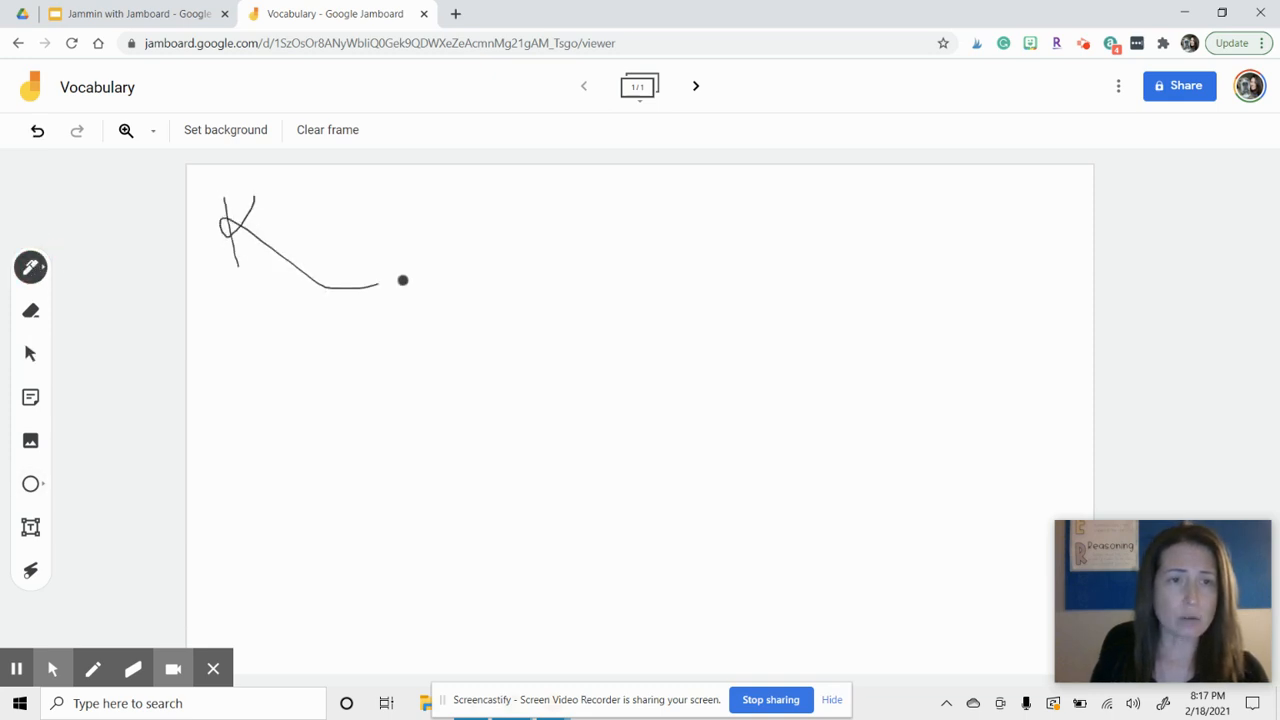
pyautogui.moveTo(465, 248); pyautogui.dragTo(474, 438)
pyautogui.moveTo(534, 265); pyautogui.dragTo(487, 301)
pyautogui.moveTo(374, 357)
pyautogui.mouseDown()
pyautogui.moveTo(414, 320)
pyautogui.moveTo(600, 408)
pyautogui.mouseUp()
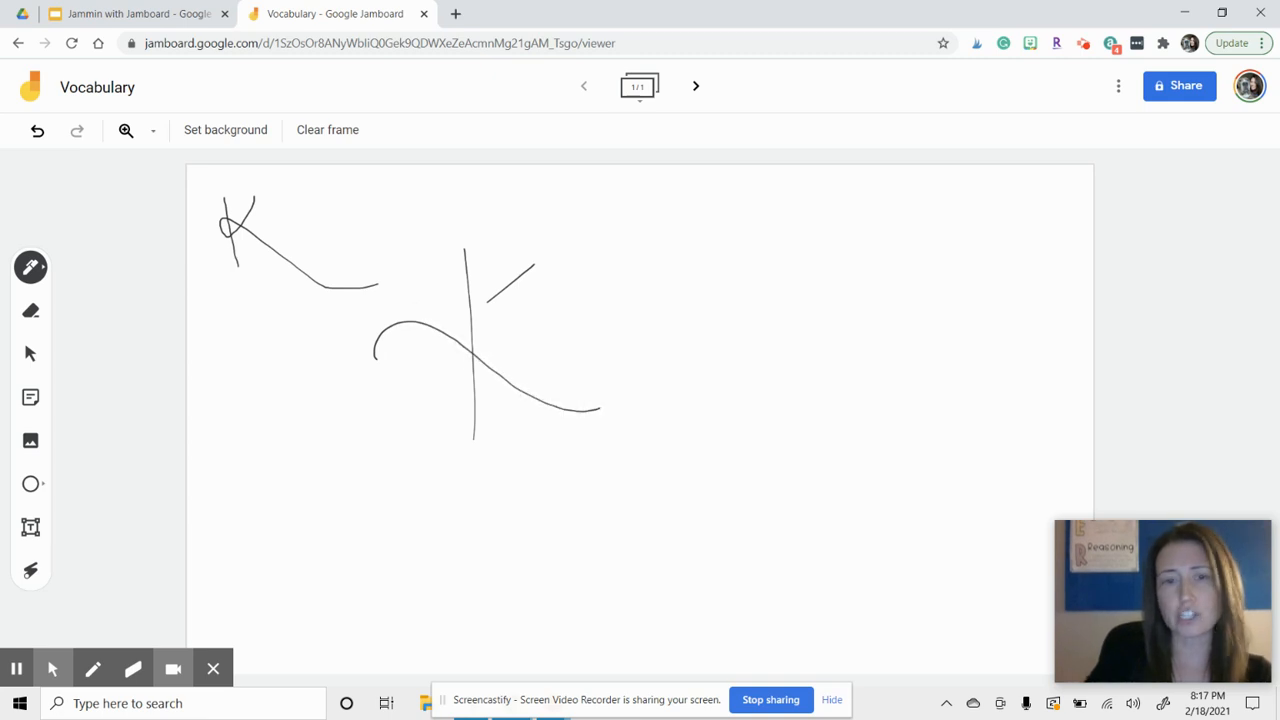
pyautogui.moveTo(699, 278); pyautogui.dragTo(690, 424)
pyautogui.moveTo(775, 265); pyautogui.dragTo(806, 400)
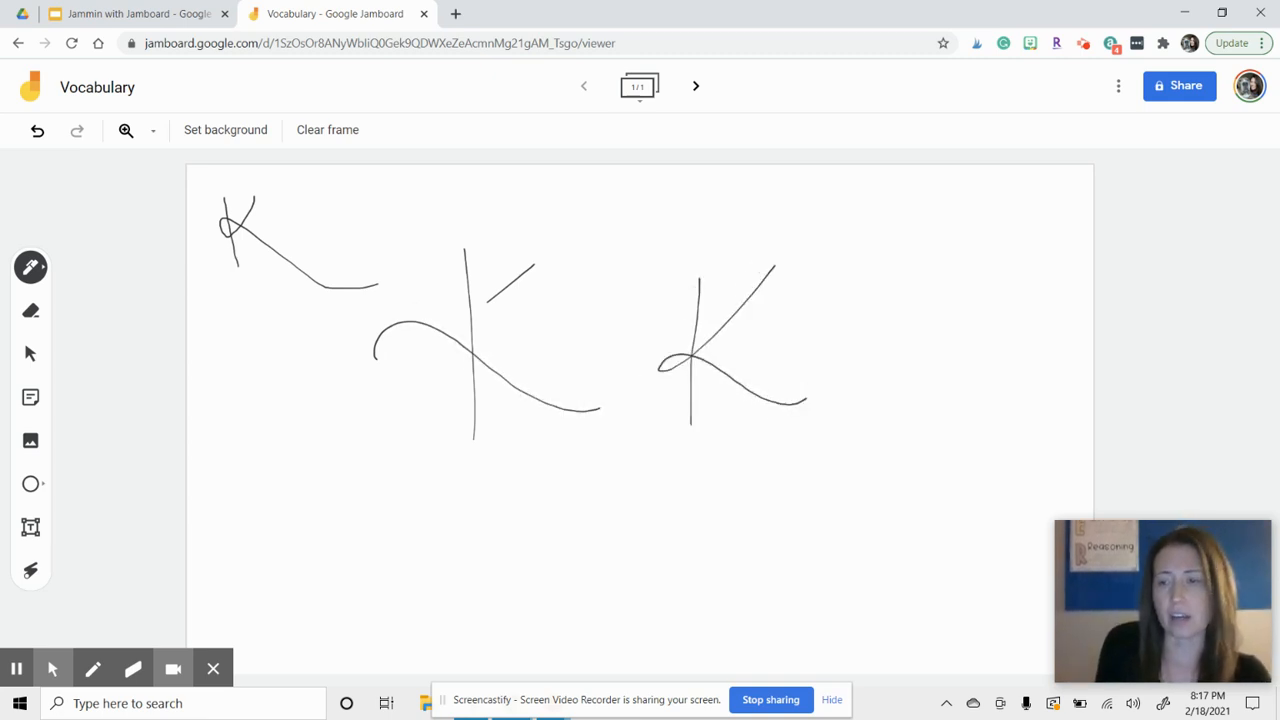
# - Erase the three handwritten Ks from the frame with the Eraser tool
pyautogui.click(31, 312)
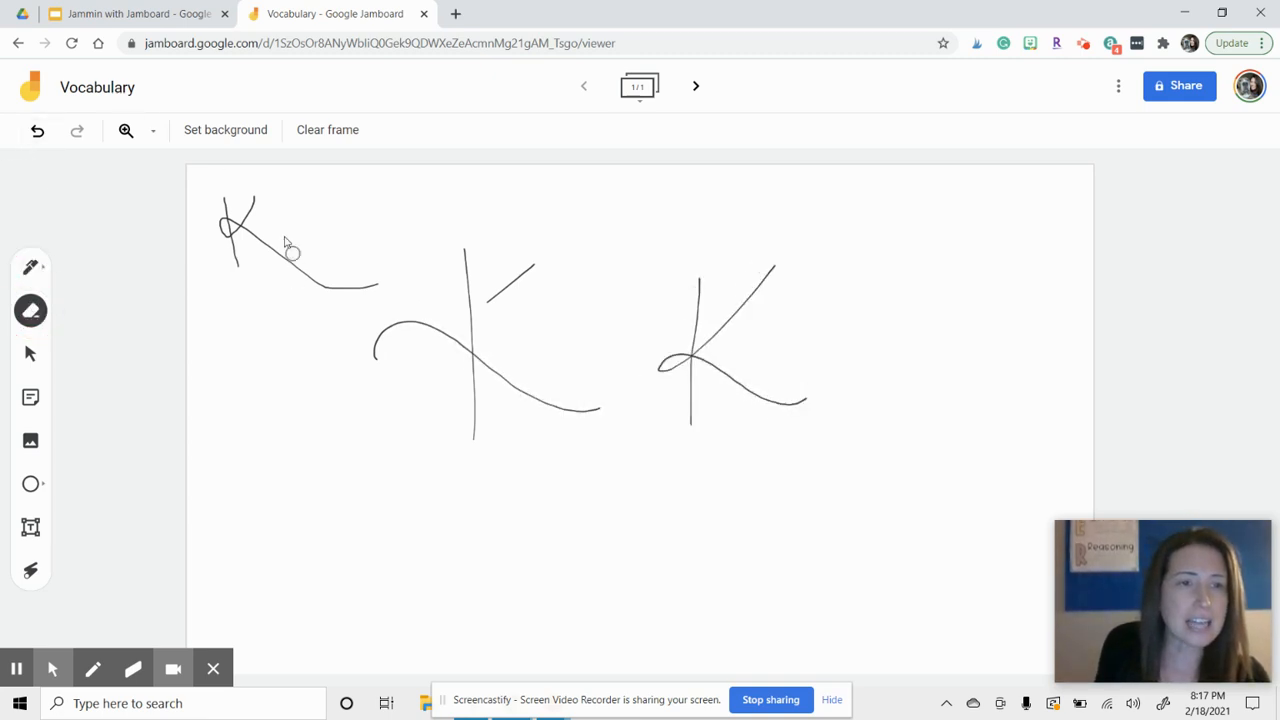
pyautogui.moveTo(250, 222)
pyautogui.mouseDown()
pyautogui.moveTo(224, 220)
pyautogui.moveTo(268, 250)
pyautogui.mouseUp()
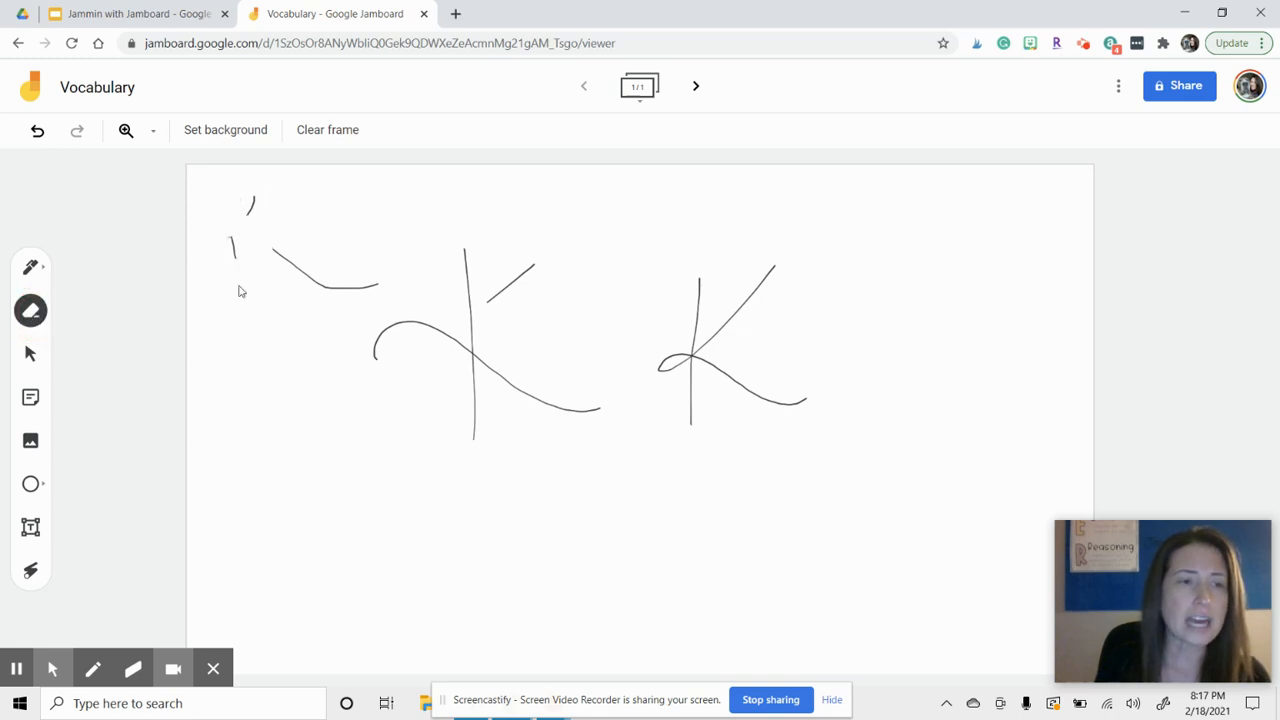
pyautogui.moveTo(277, 251)
pyautogui.mouseDown()
pyautogui.moveTo(371, 300)
pyautogui.moveTo(363, 283)
pyautogui.moveTo(280, 274)
pyautogui.moveTo(220, 224)
pyautogui.moveTo(231, 246)
pyautogui.moveTo(254, 206)
pyautogui.mouseUp()
pyautogui.moveTo(476, 244)
pyautogui.mouseDown()
pyautogui.moveTo(477, 420)
pyautogui.moveTo(448, 341)
pyautogui.moveTo(386, 331)
pyautogui.moveTo(450, 350)
pyautogui.moveTo(409, 326)
pyautogui.moveTo(514, 277)
pyautogui.moveTo(646, 260)
pyautogui.mouseUp()
pyautogui.moveTo(705, 292)
pyautogui.mouseDown()
pyautogui.moveTo(699, 430)
pyautogui.moveTo(676, 350)
pyautogui.moveTo(689, 328)
pyautogui.moveTo(691, 403)
pyautogui.moveTo(677, 397)
pyautogui.moveTo(668, 350)
pyautogui.mouseUp()
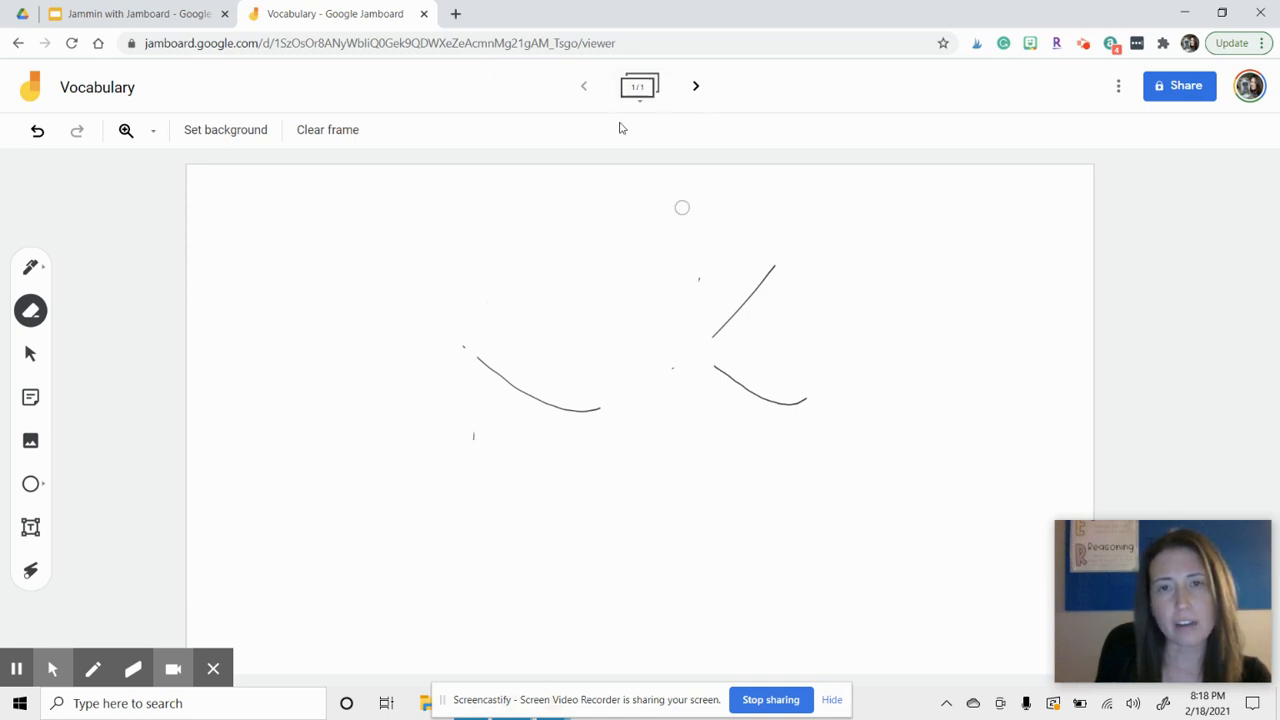
pyautogui.moveTo(780, 268)
pyautogui.mouseDown()
pyautogui.moveTo(735, 336)
pyautogui.moveTo(714, 338)
pyautogui.moveTo(772, 272)
pyautogui.moveTo(723, 277)
pyautogui.moveTo(671, 368)
pyautogui.moveTo(718, 367)
pyautogui.moveTo(811, 406)
pyautogui.moveTo(565, 412)
pyautogui.moveTo(463, 349)
pyautogui.moveTo(495, 388)
pyautogui.moveTo(520, 393)
pyautogui.moveTo(471, 446)
pyautogui.moveTo(527, 397)
pyautogui.moveTo(477, 434)
pyautogui.mouseUp()
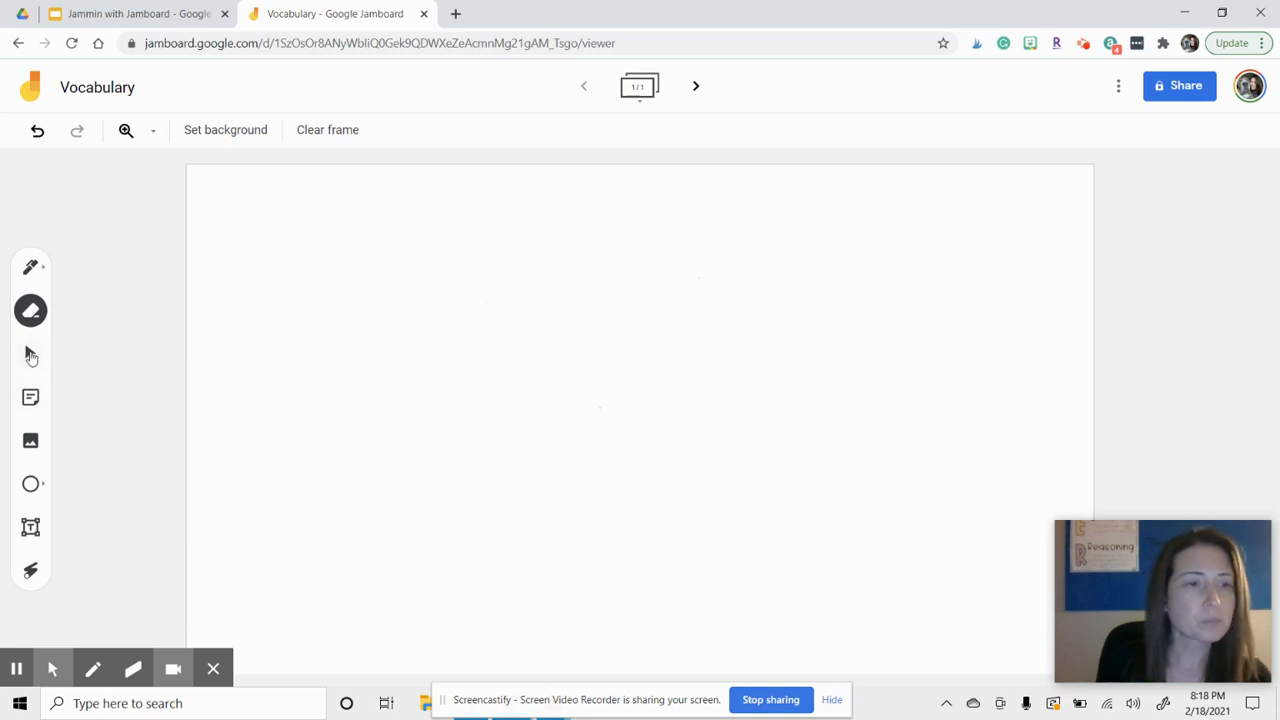
pyautogui.click(31, 354)
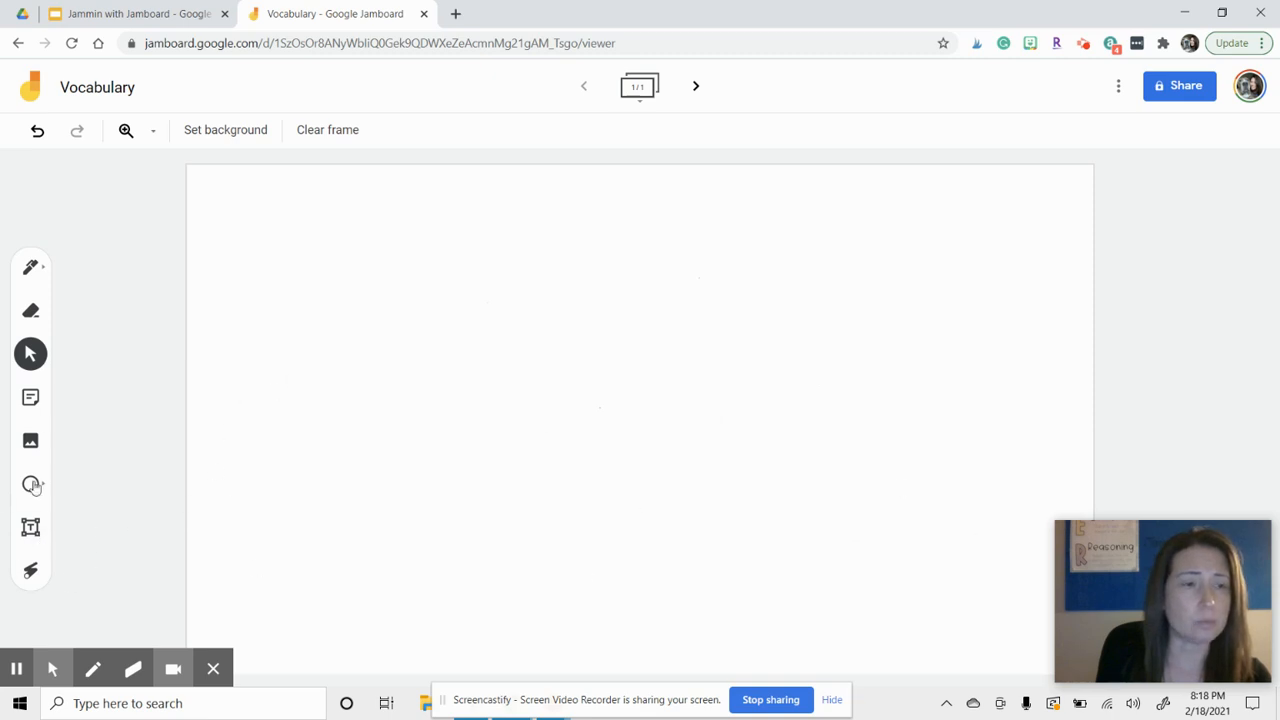
pyautogui.click(30, 399)
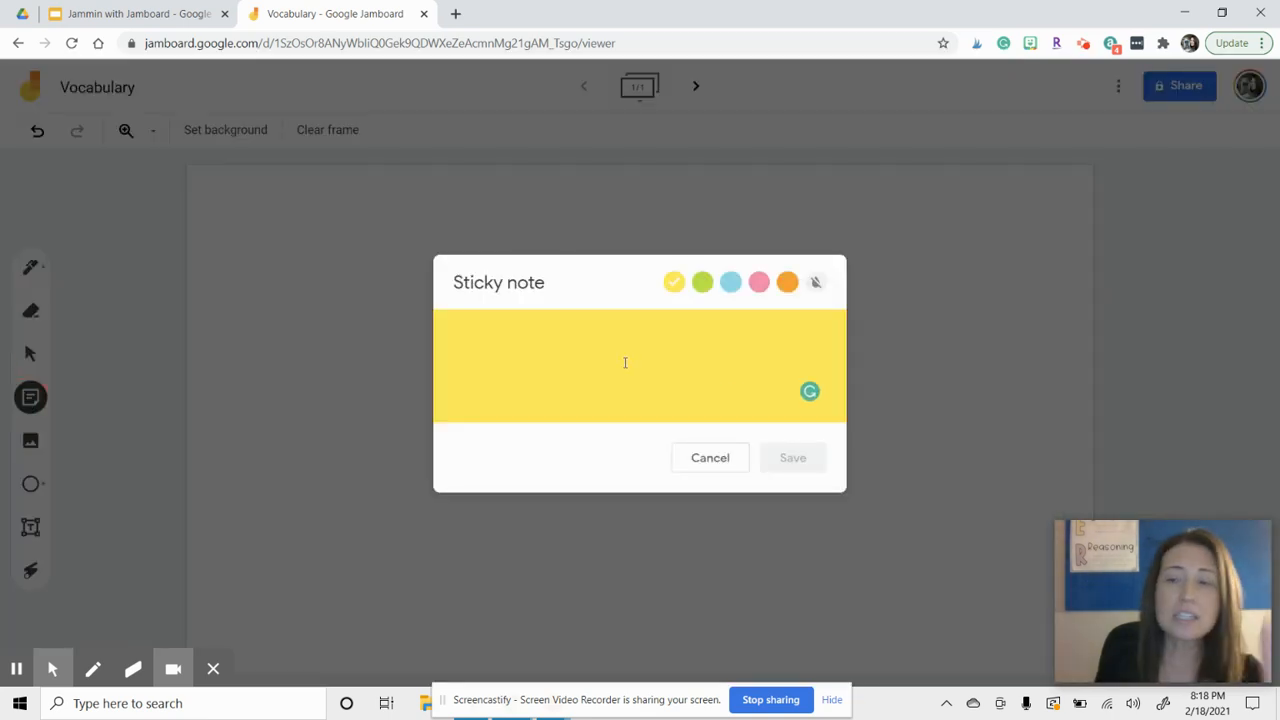
pyautogui.click(709, 460)
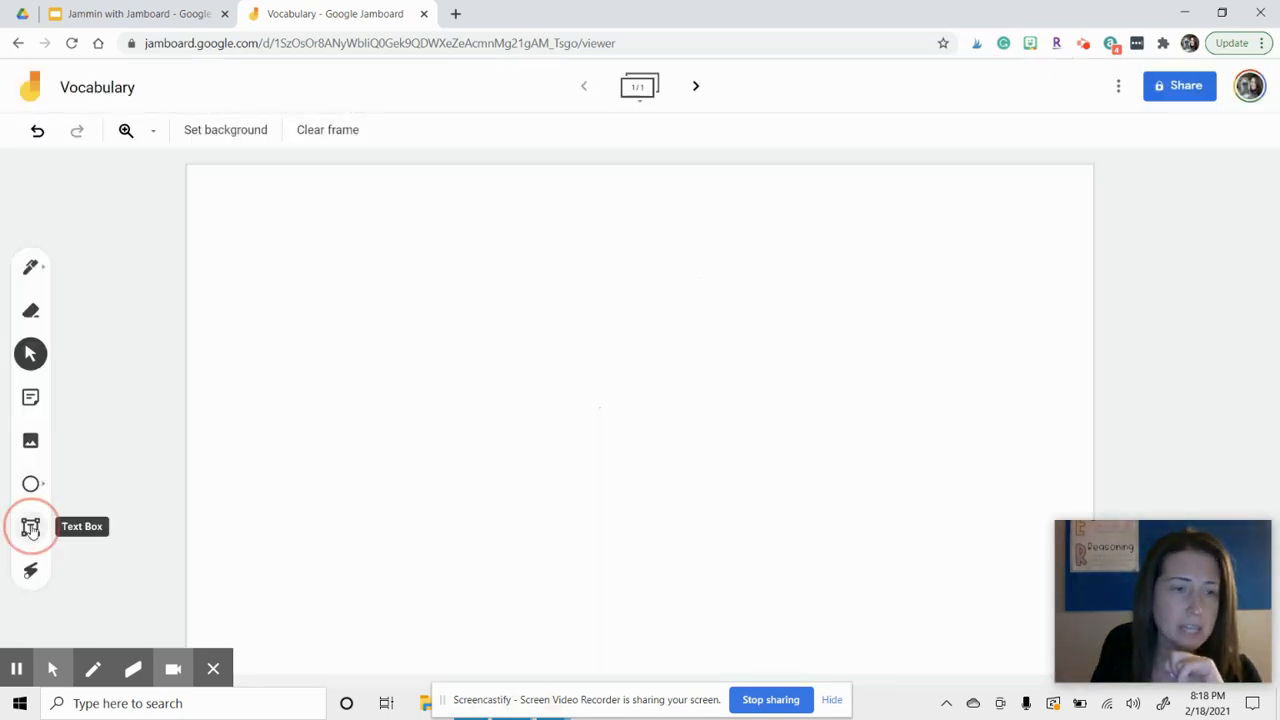
# - Add a text box in the frame's upper-left corner and set its text style to Display
pyautogui.click(31, 528)
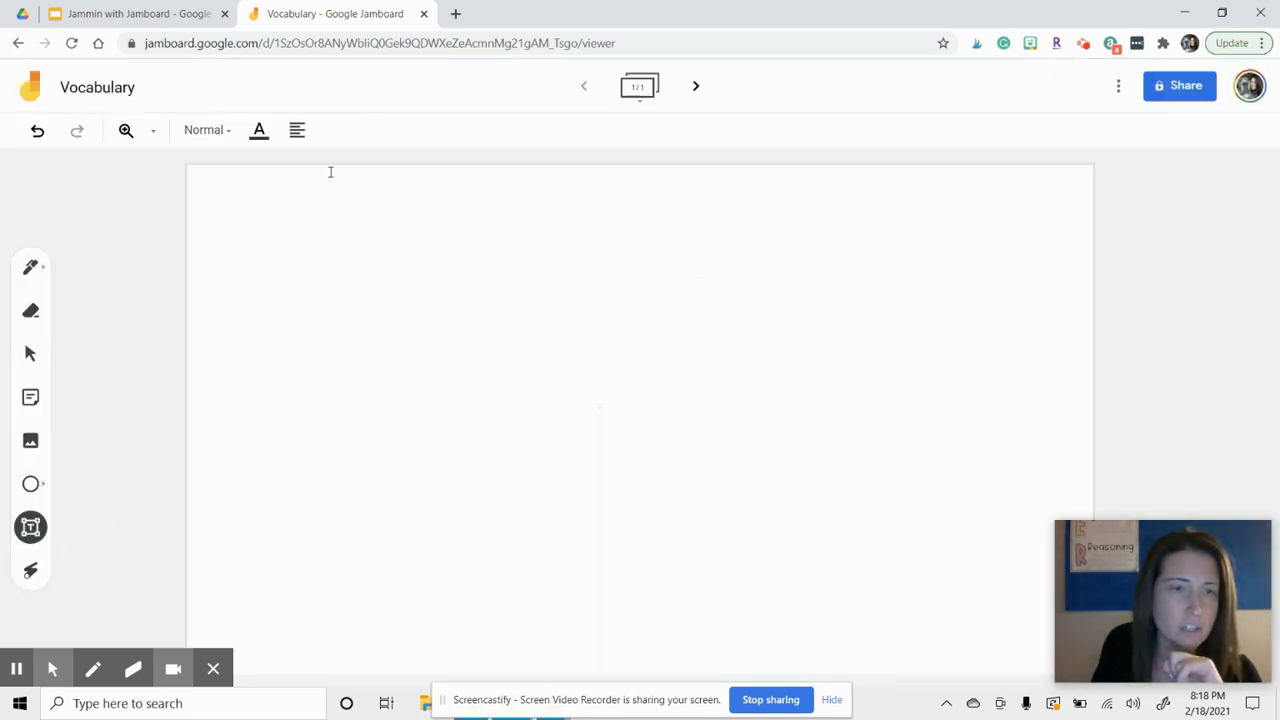
pyautogui.click(213, 193)
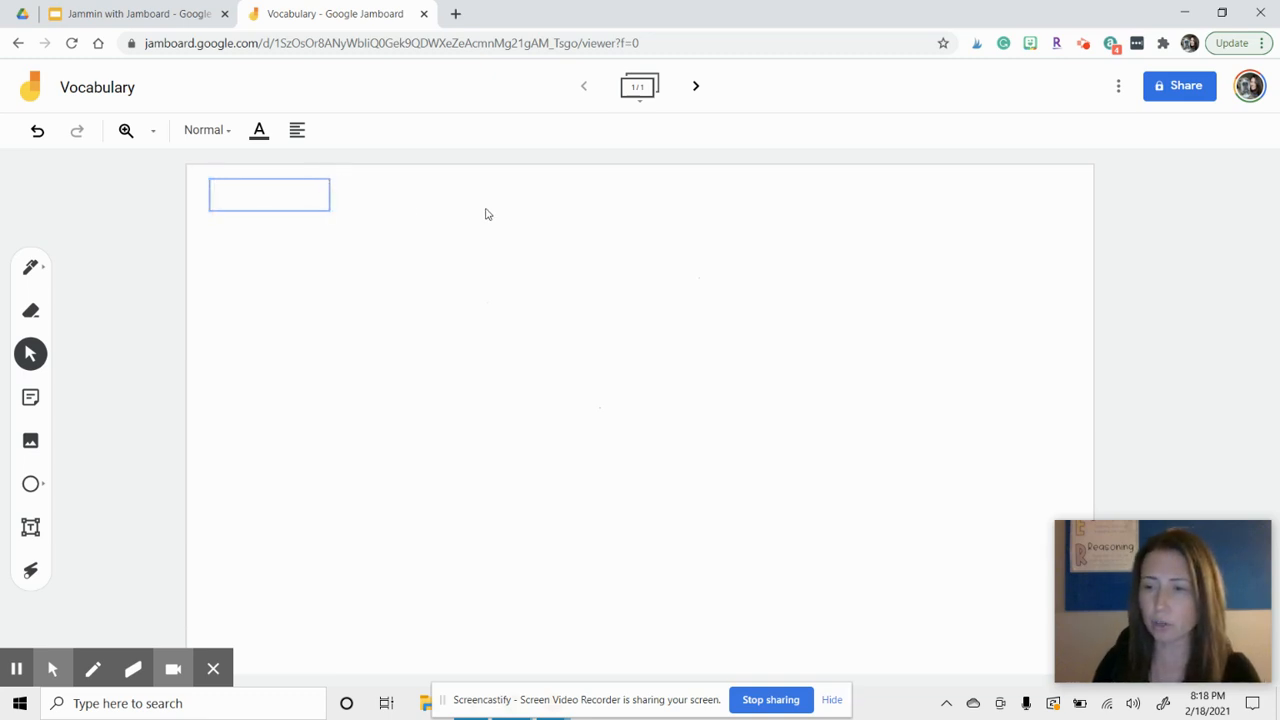
pyautogui.click(226, 134)
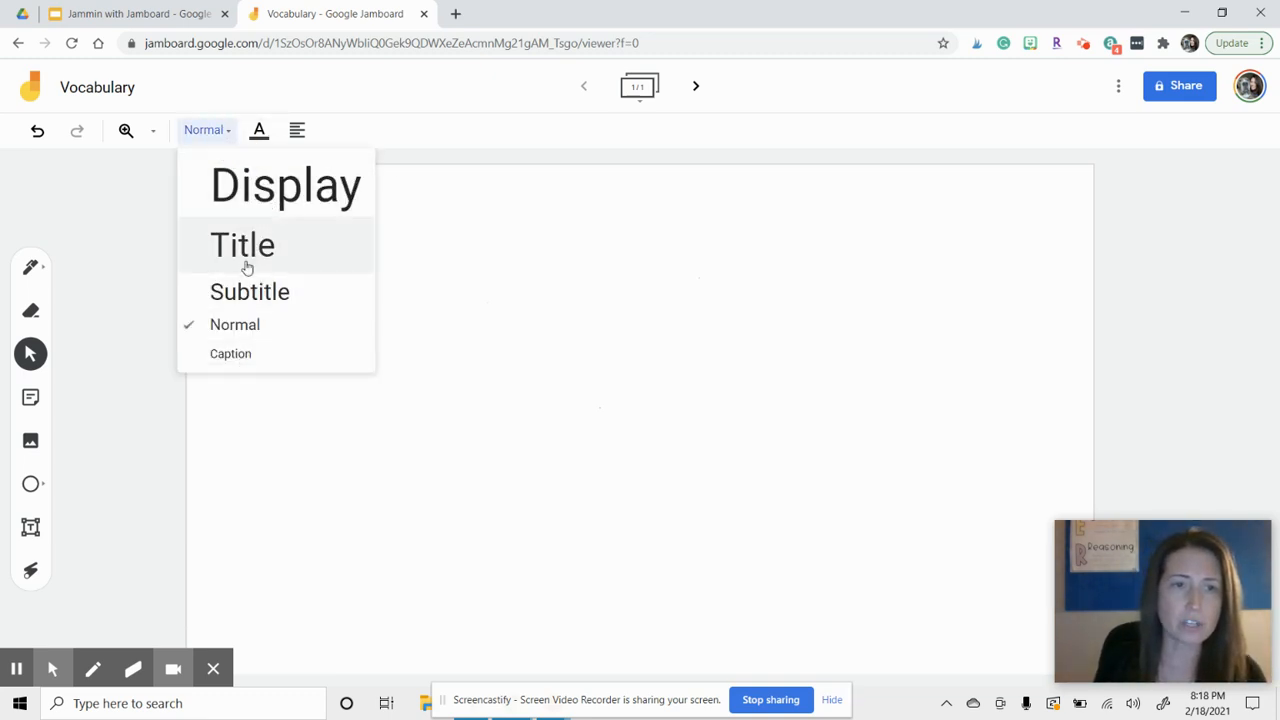
pyautogui.click(263, 201)
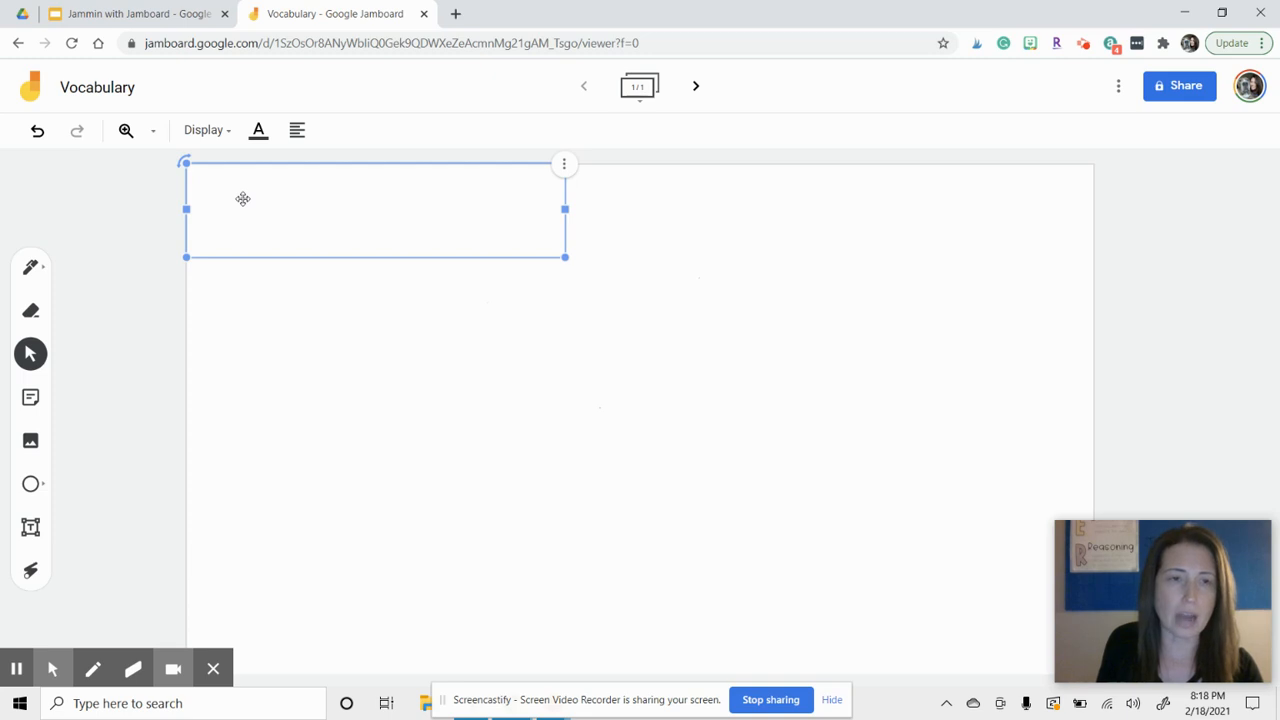
# - Enter the title Magnet Vocab in the text box at the frame's upper-left corner
pyautogui.click(363, 210)
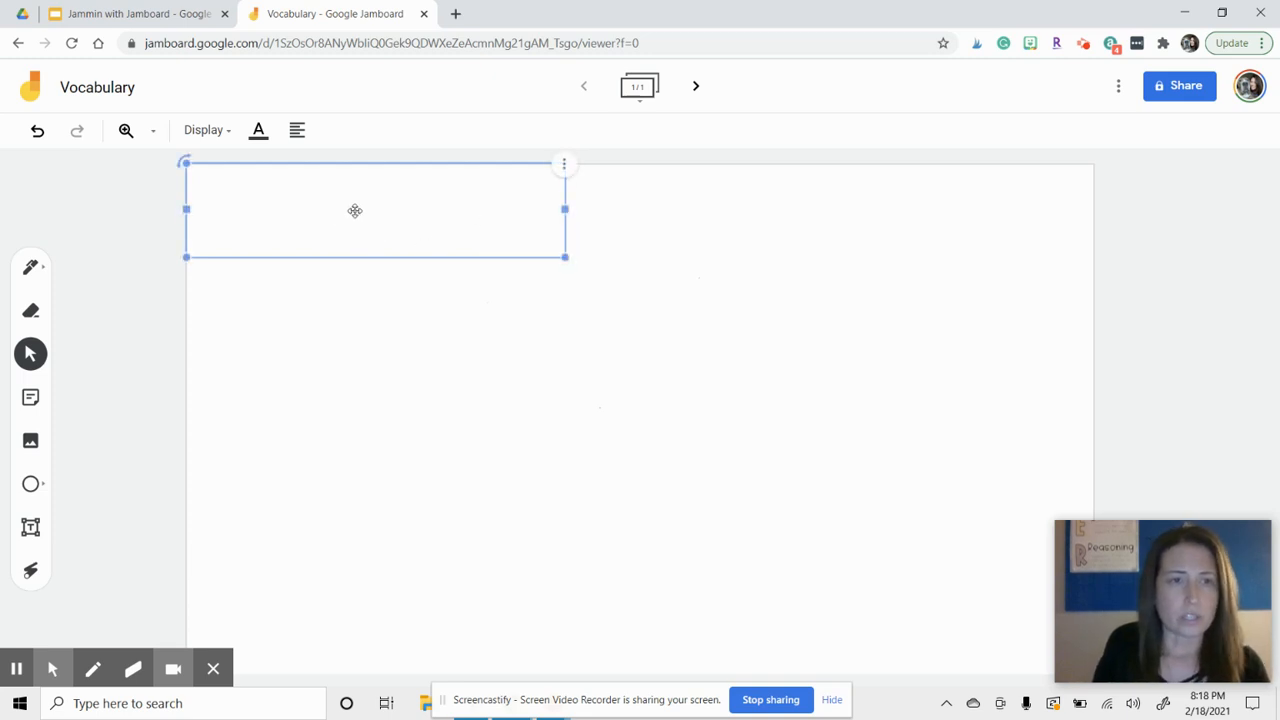
pyautogui.click(303, 214)
pyautogui.click(263, 216)
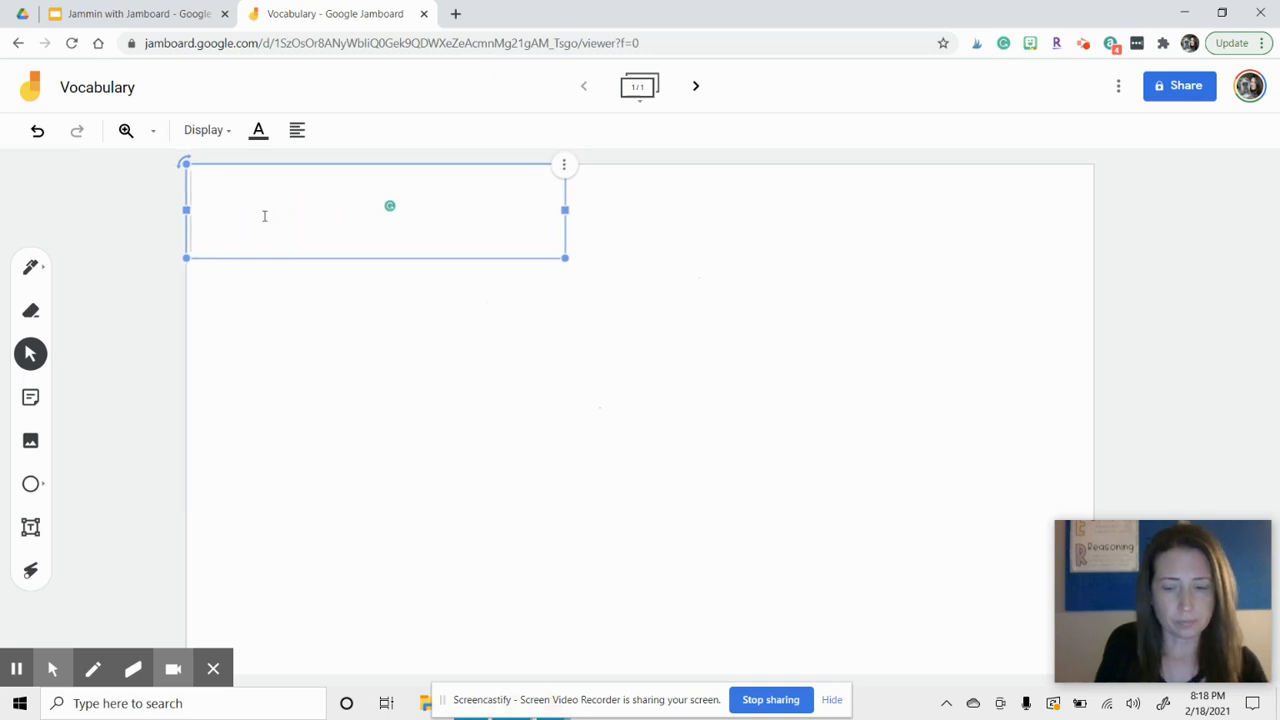
pyautogui.write('Magnet V')
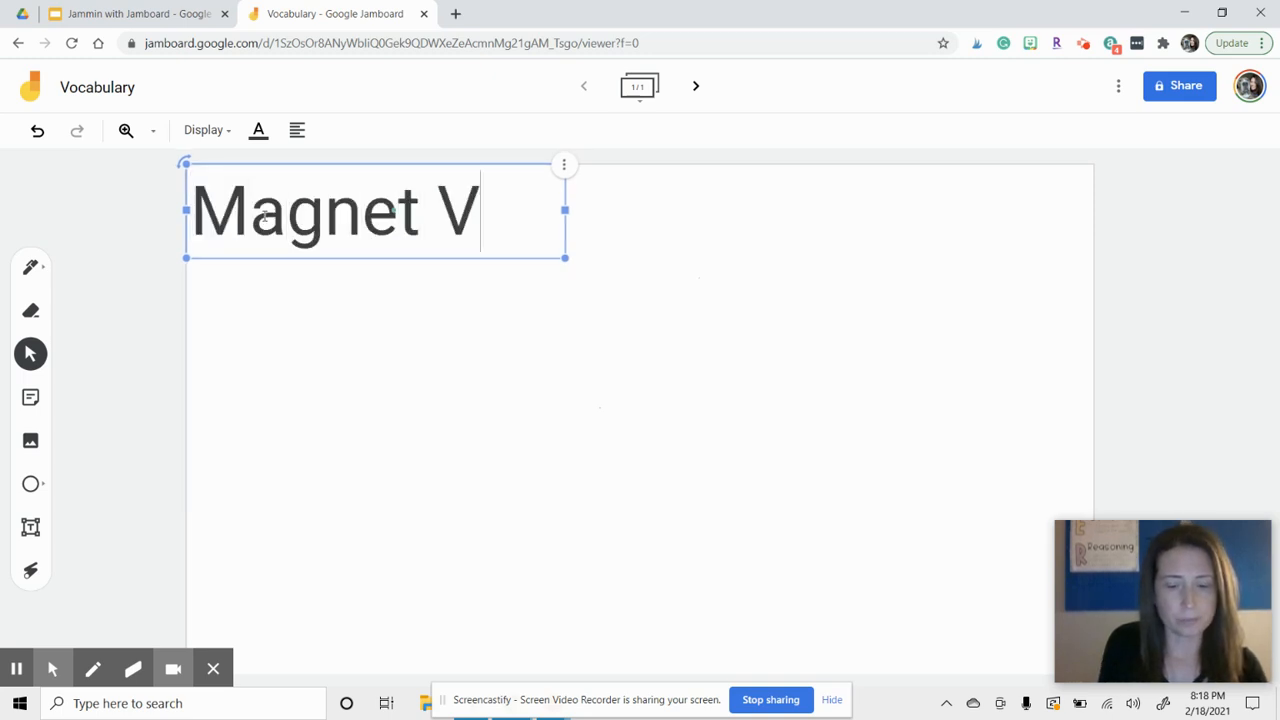
pyautogui.write('ocabualry')
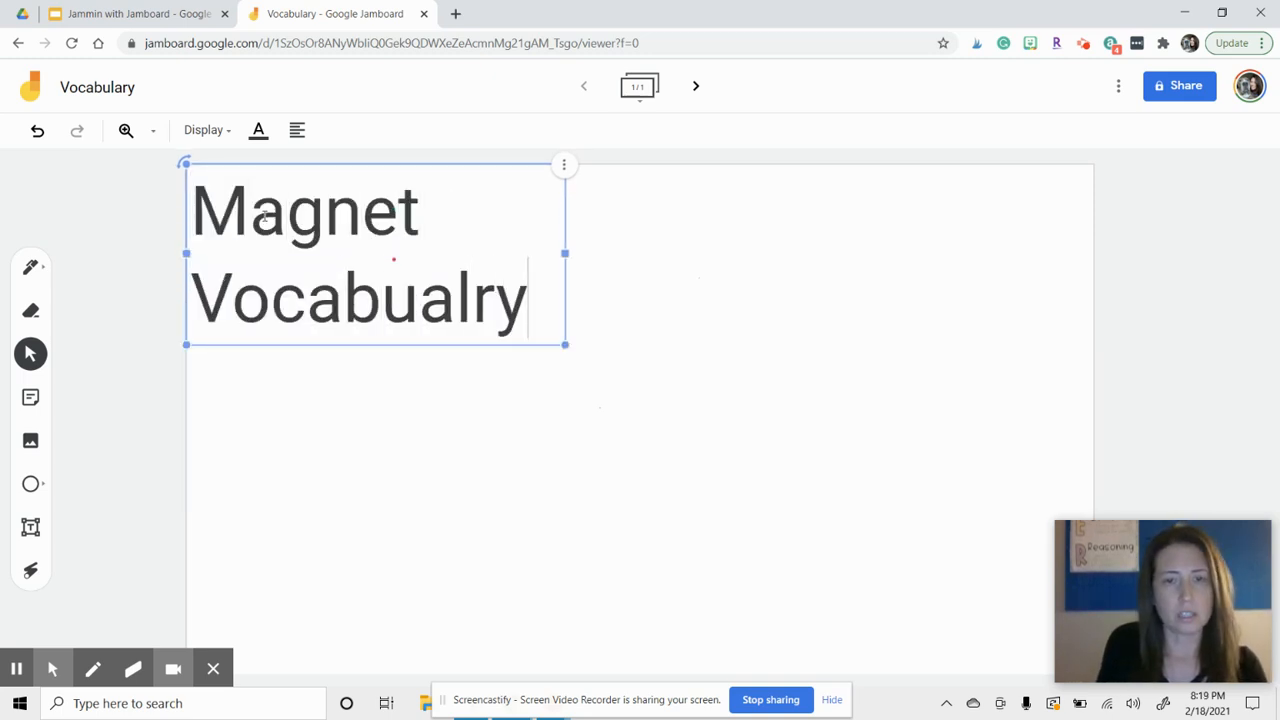
pyautogui.press('BackSpace')
pyautogui.press('BackSpace')
pyautogui.press('BackSpace')
pyautogui.press('BackSpace')
pyautogui.press('BackSpace')
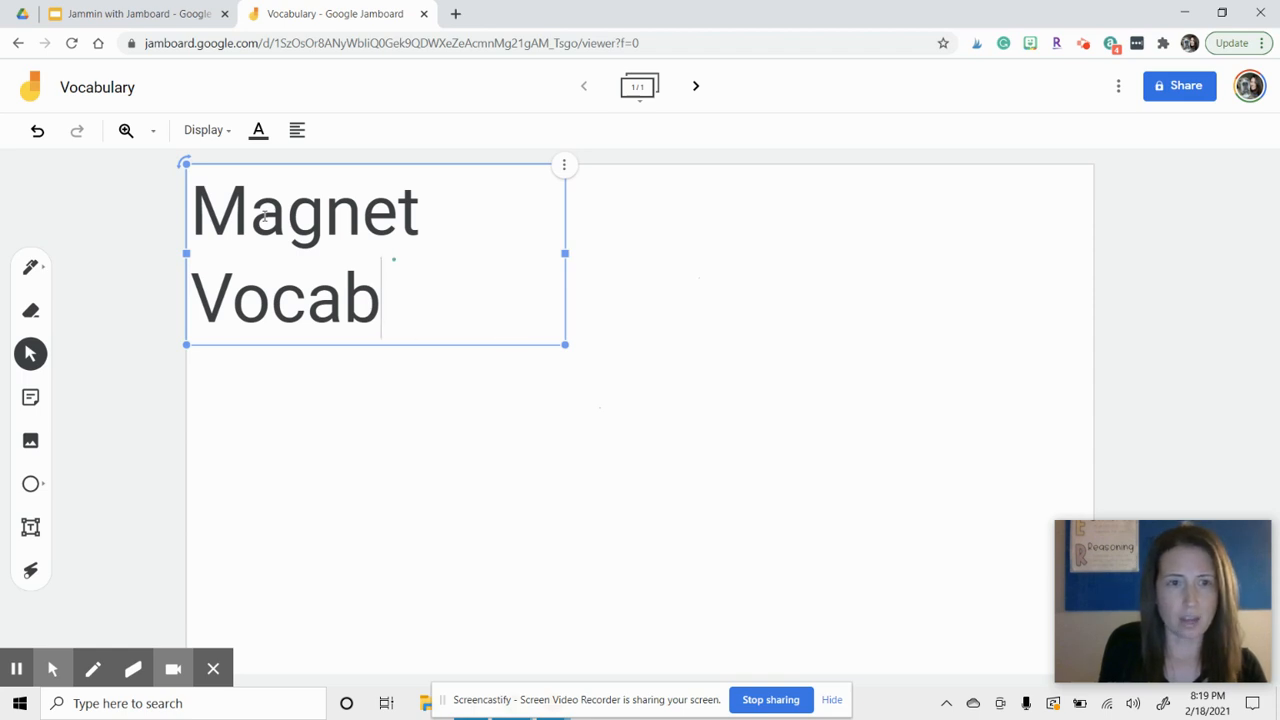
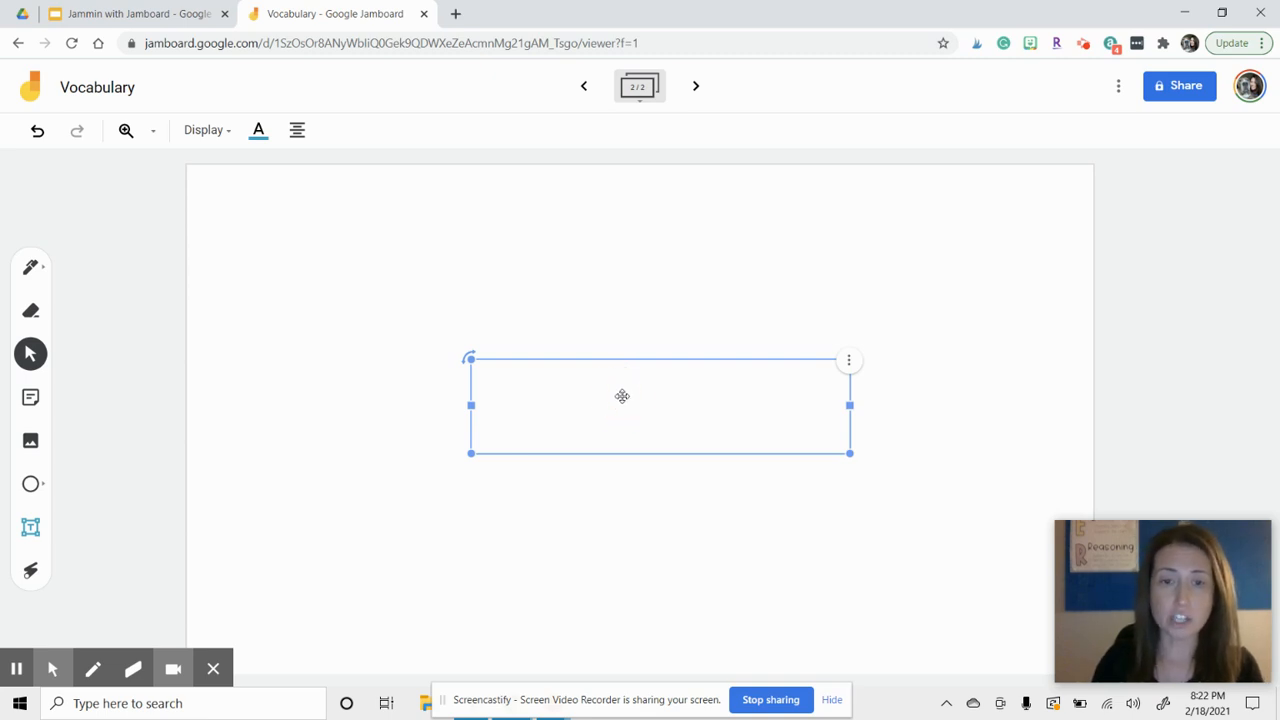
# - Enter the word Magnet in the text box at the center of the second frame
pyautogui.click(622, 396)
pyautogui.write('Magnet')
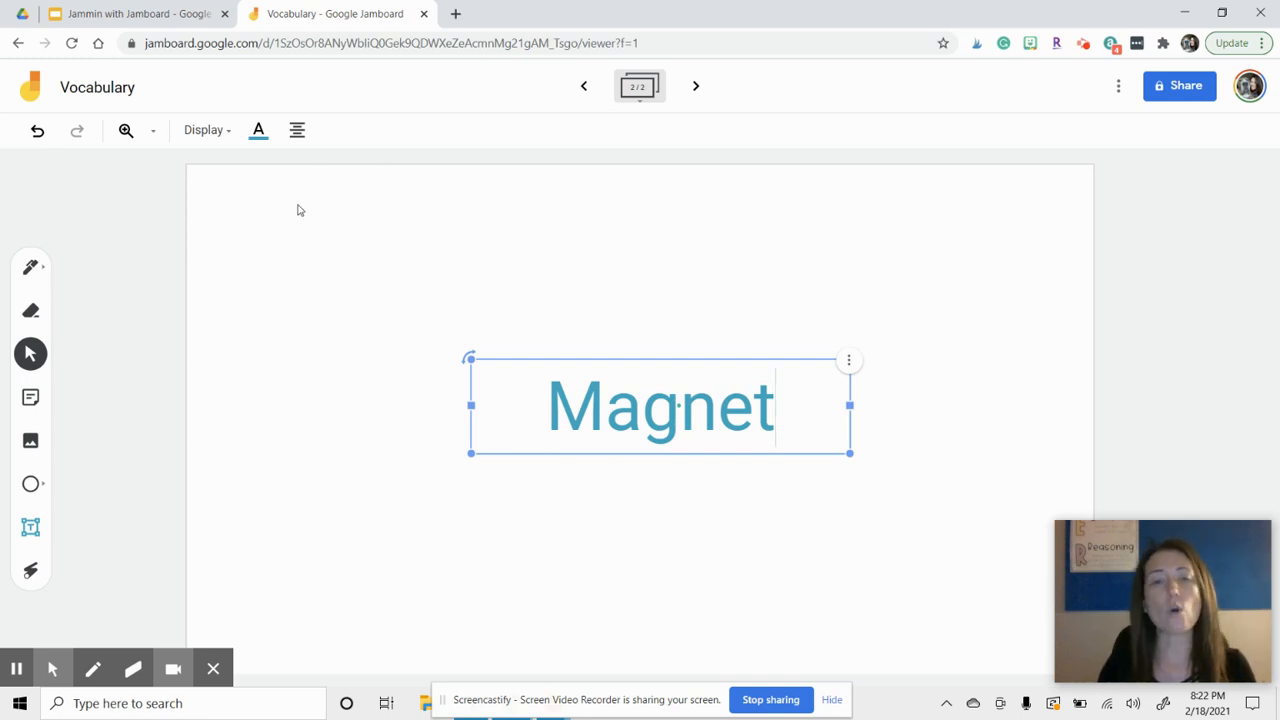
pyautogui.click(437, 443)
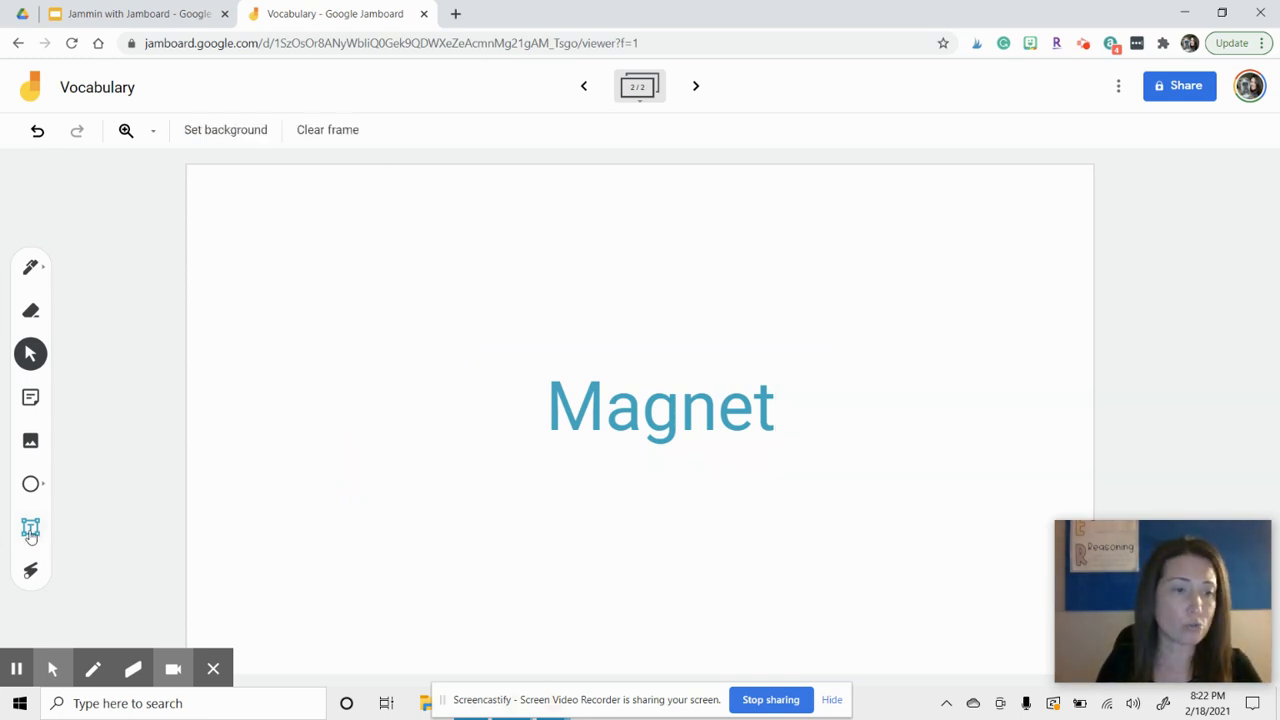
# - Sweep temporary strokes across the frame and around the word Magnet with the Laser tool
pyautogui.click(31, 570)
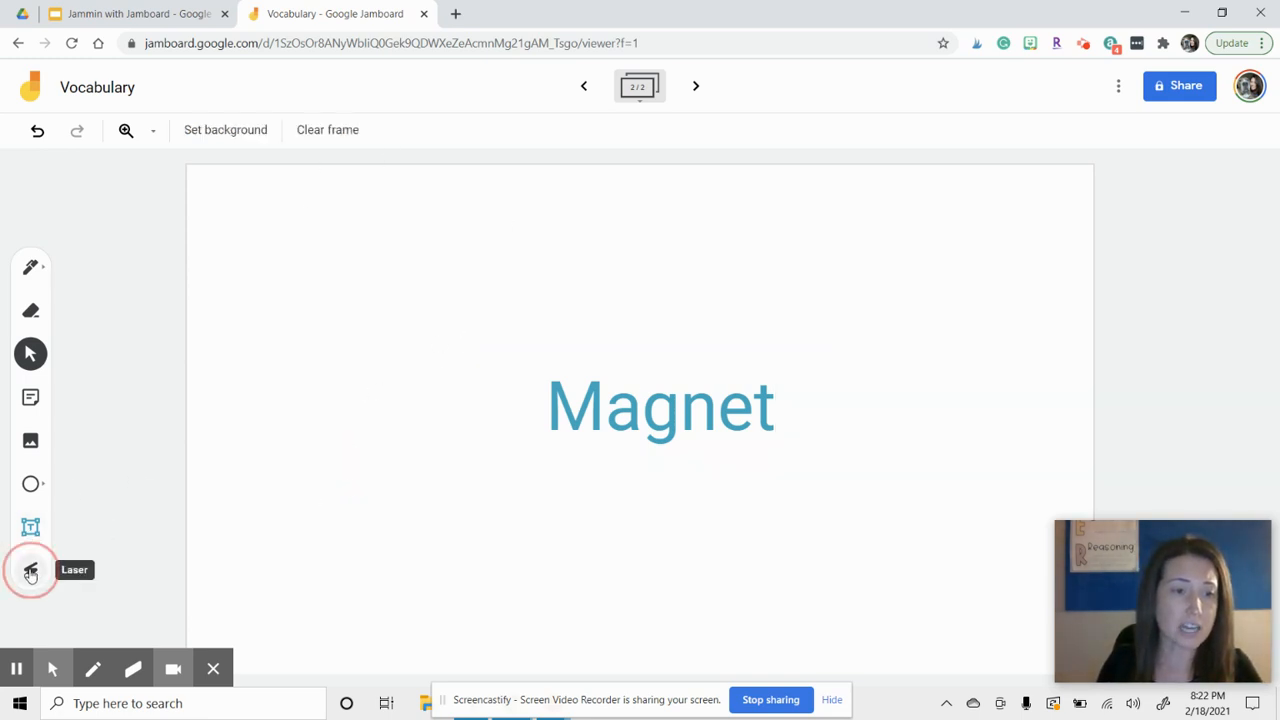
pyautogui.moveTo(565, 333)
pyautogui.mouseDown()
pyautogui.moveTo(509, 394)
pyautogui.moveTo(786, 194)
pyautogui.moveTo(126, 371)
pyautogui.moveTo(1076, 445)
pyautogui.mouseUp()
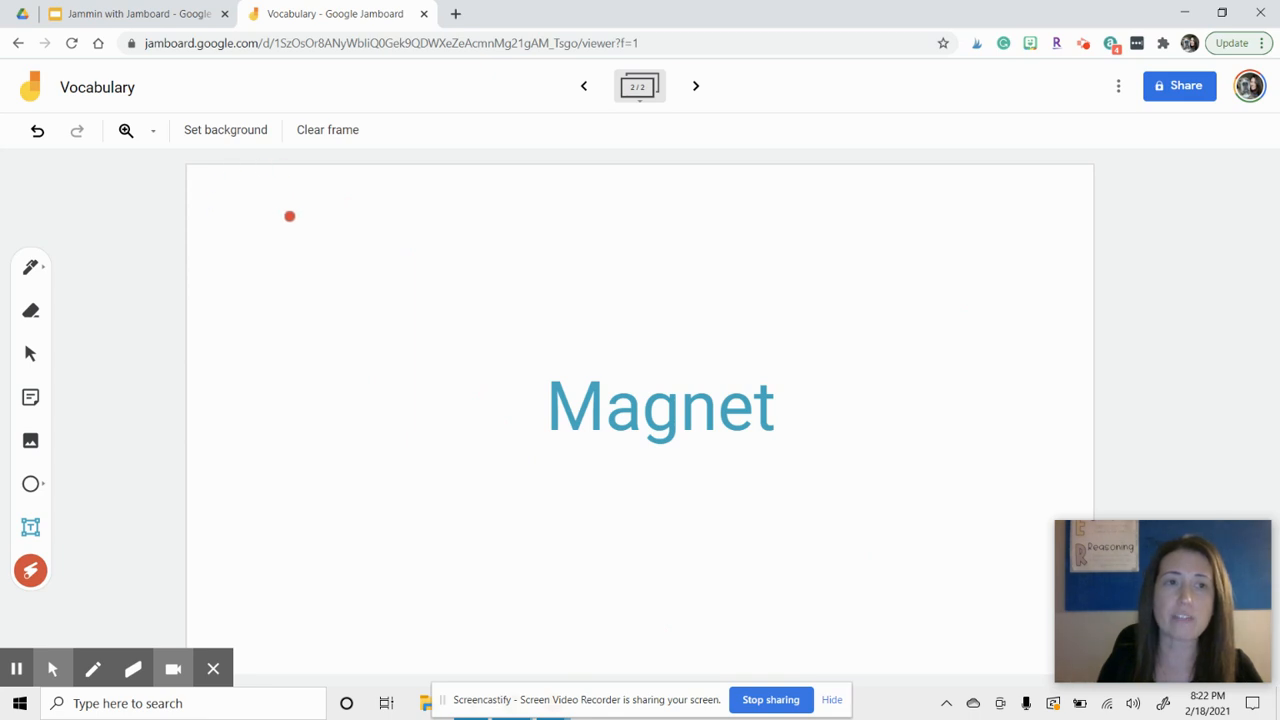
pyautogui.moveTo(280, 209)
pyautogui.mouseDown()
pyautogui.moveTo(453, 407)
pyautogui.moveTo(363, 209)
pyautogui.mouseUp()
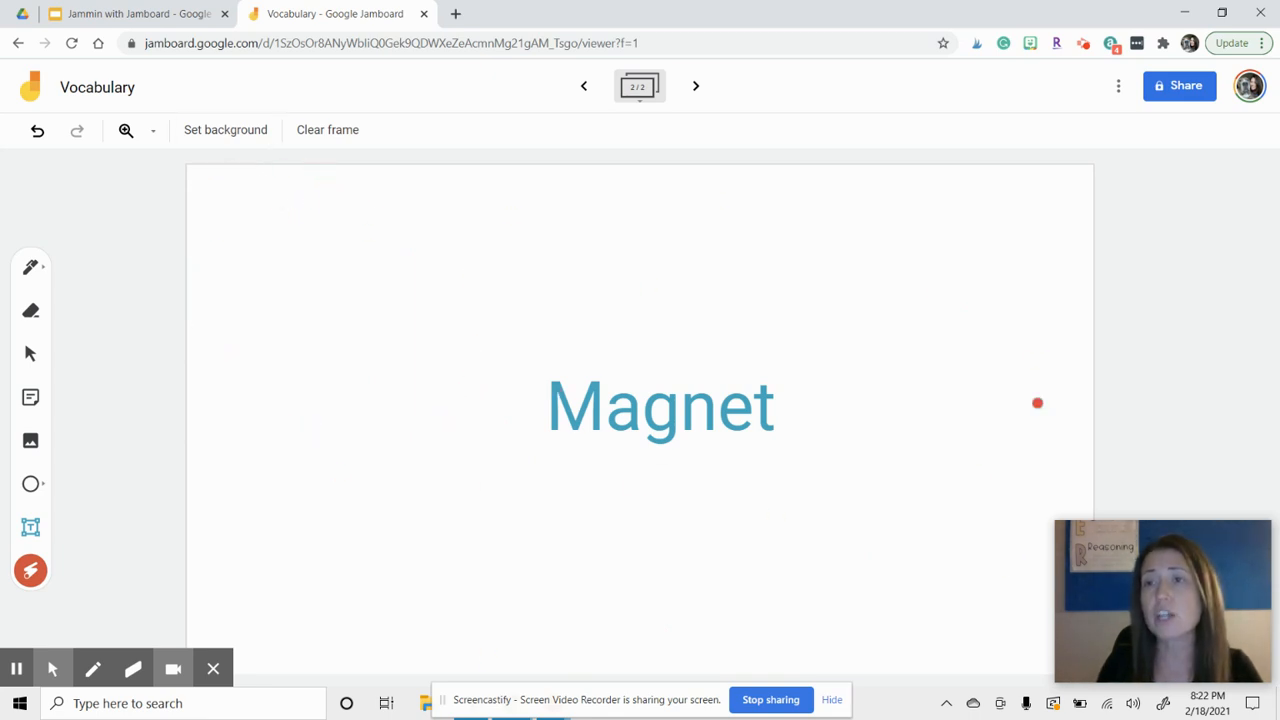
pyautogui.moveTo(848, 305); pyautogui.dragTo(343, 638)
pyautogui.moveTo(783, 708)
pyautogui.mouseDown()
pyautogui.moveTo(849, 371)
pyautogui.moveTo(880, 514)
pyautogui.moveTo(843, 352)
pyautogui.mouseUp()
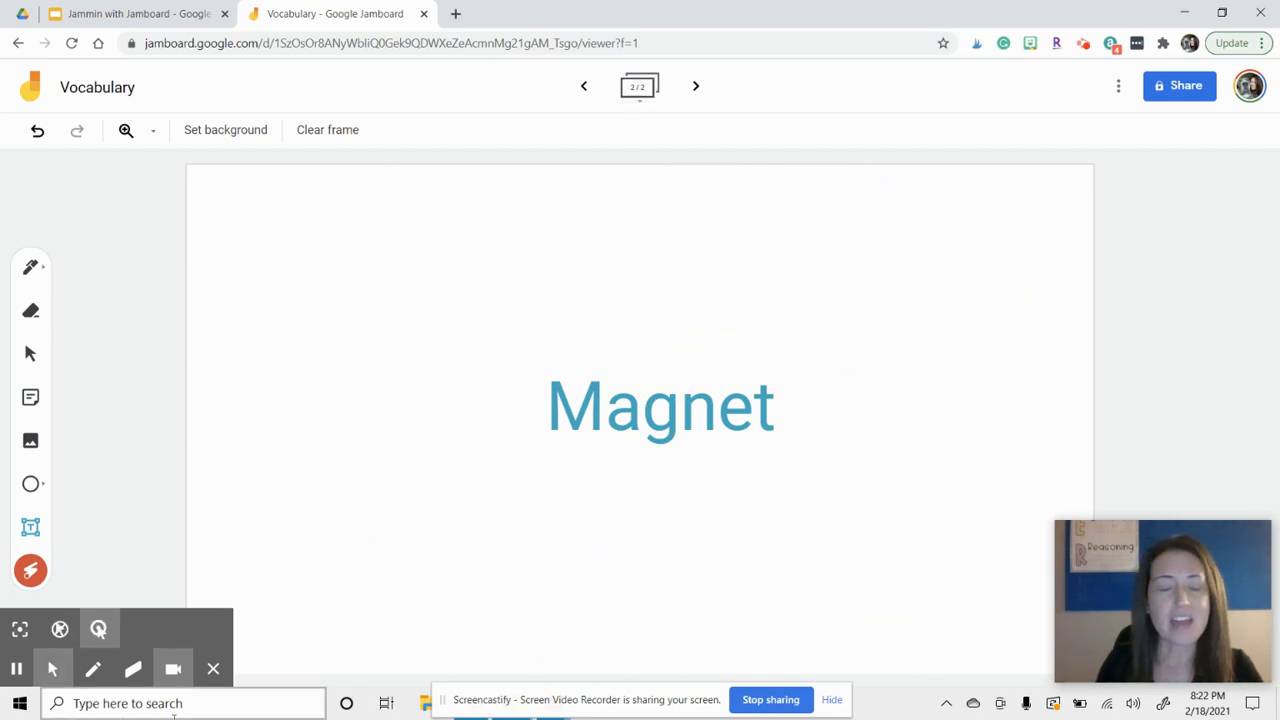
pyautogui.moveTo(665, 321)
pyautogui.mouseDown()
pyautogui.moveTo(985, 375)
pyautogui.moveTo(330, 330)
pyautogui.mouseUp()
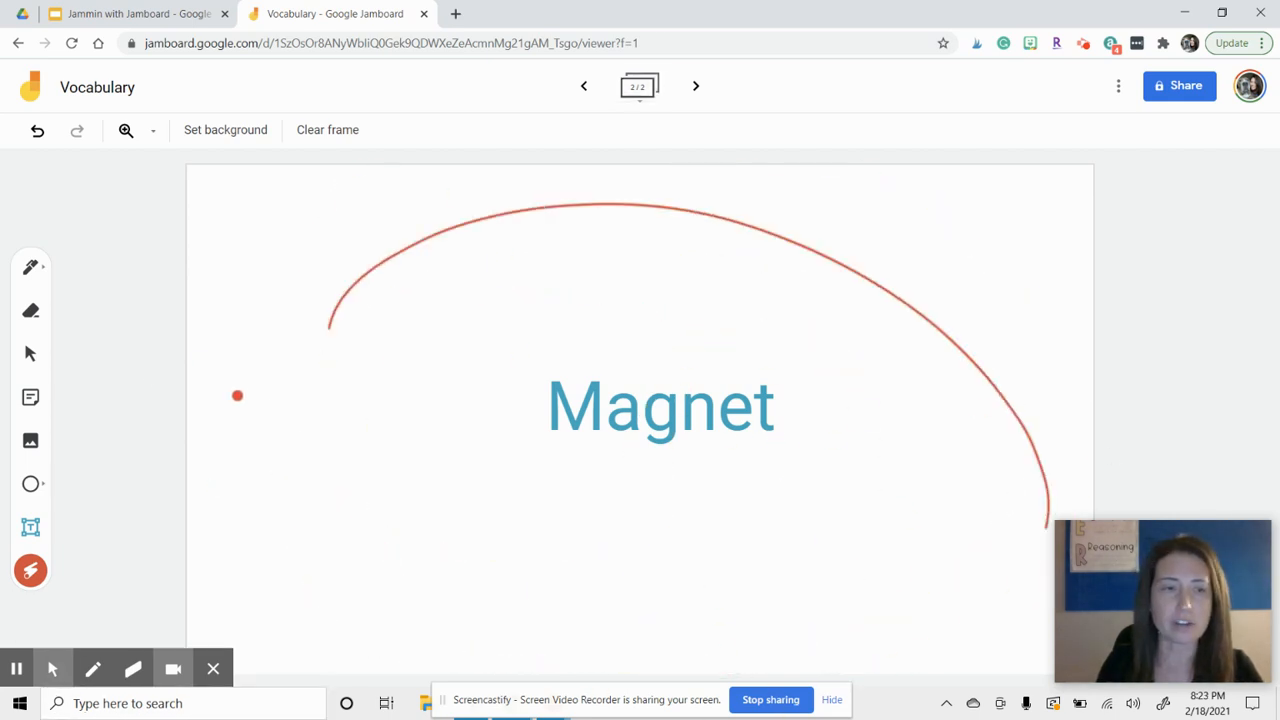
# - Search Google Images for magnet while adding an image to the frame
pyautogui.click(29, 442)
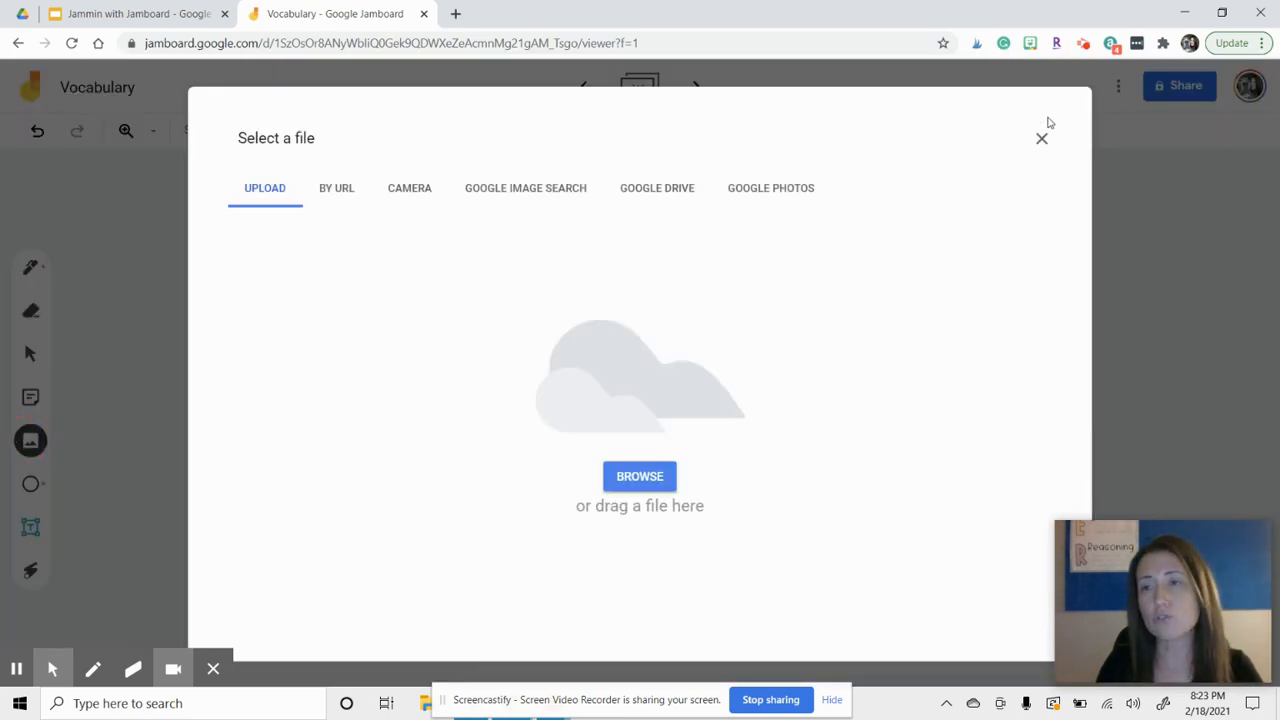
pyautogui.click(1041, 138)
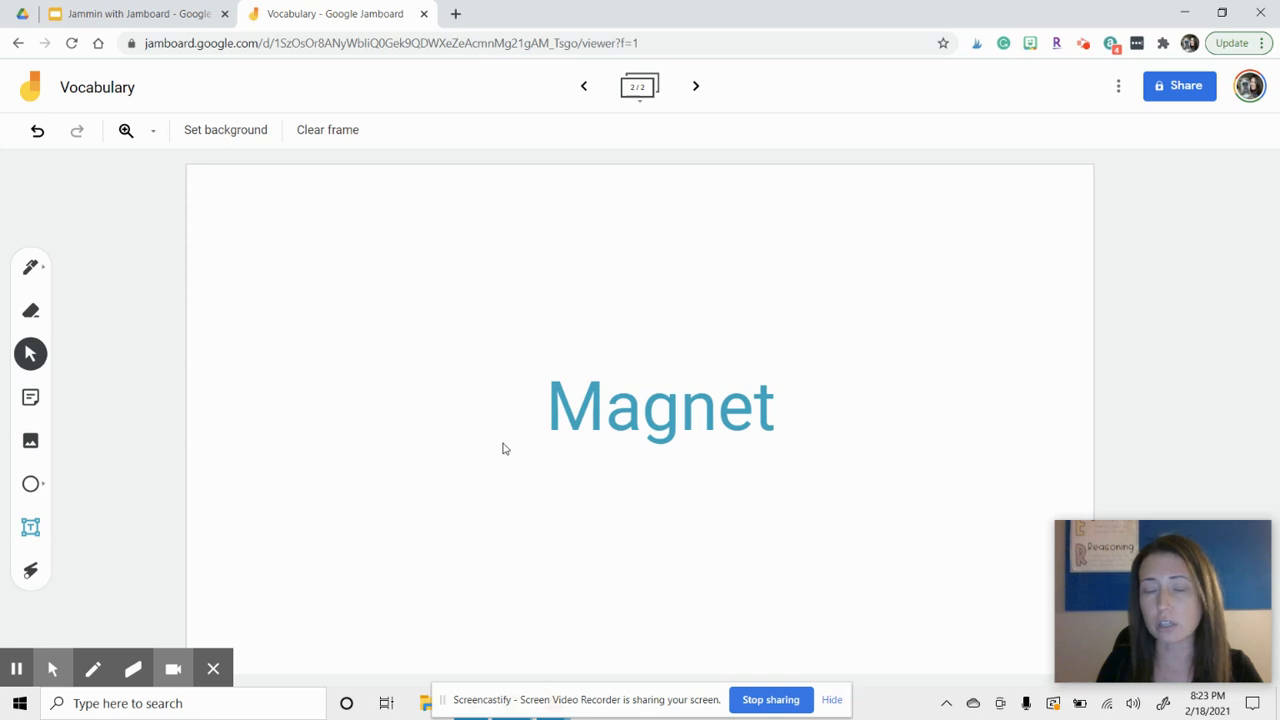
pyautogui.click(31, 442)
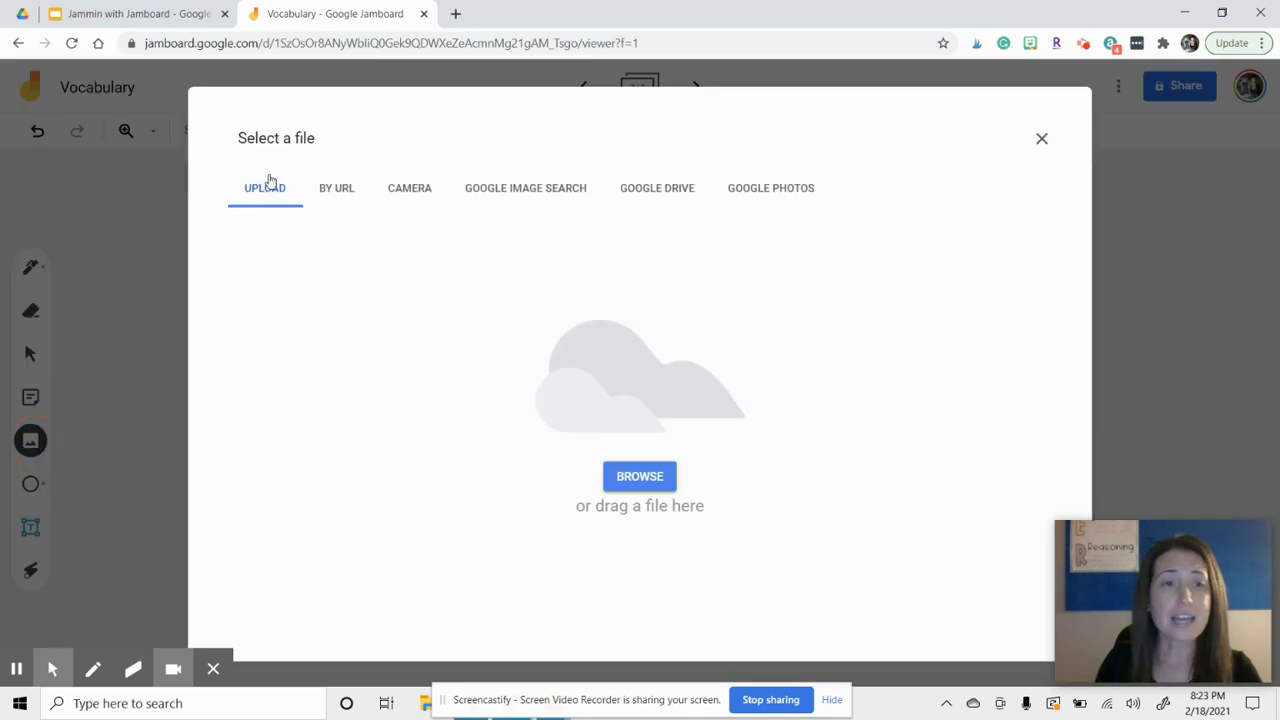
pyautogui.click(513, 194)
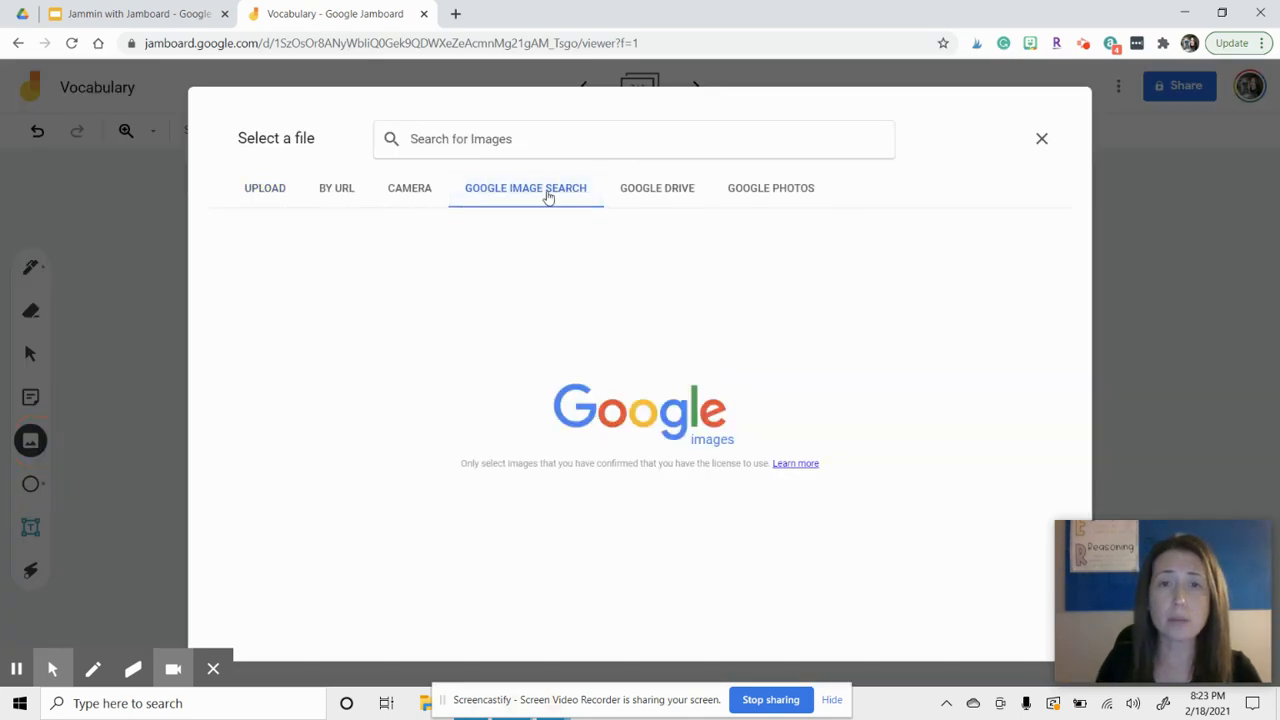
pyautogui.write('magnet')
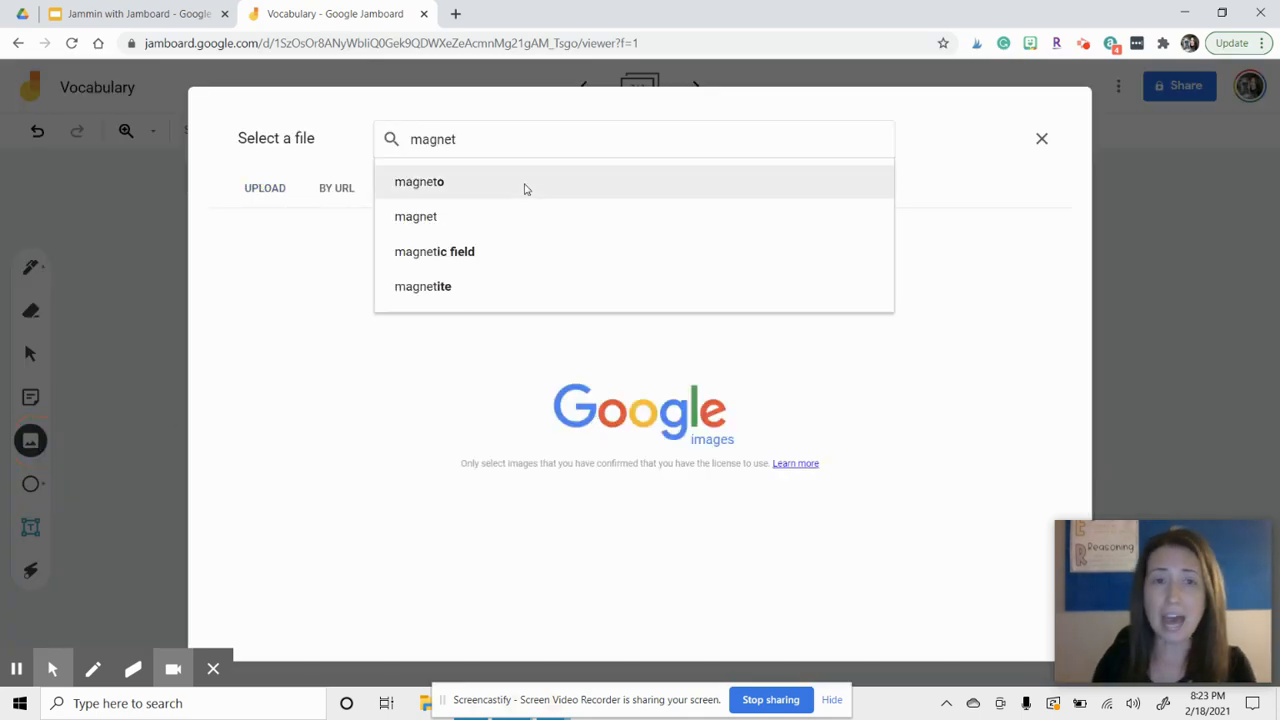
pyautogui.click(525, 190)
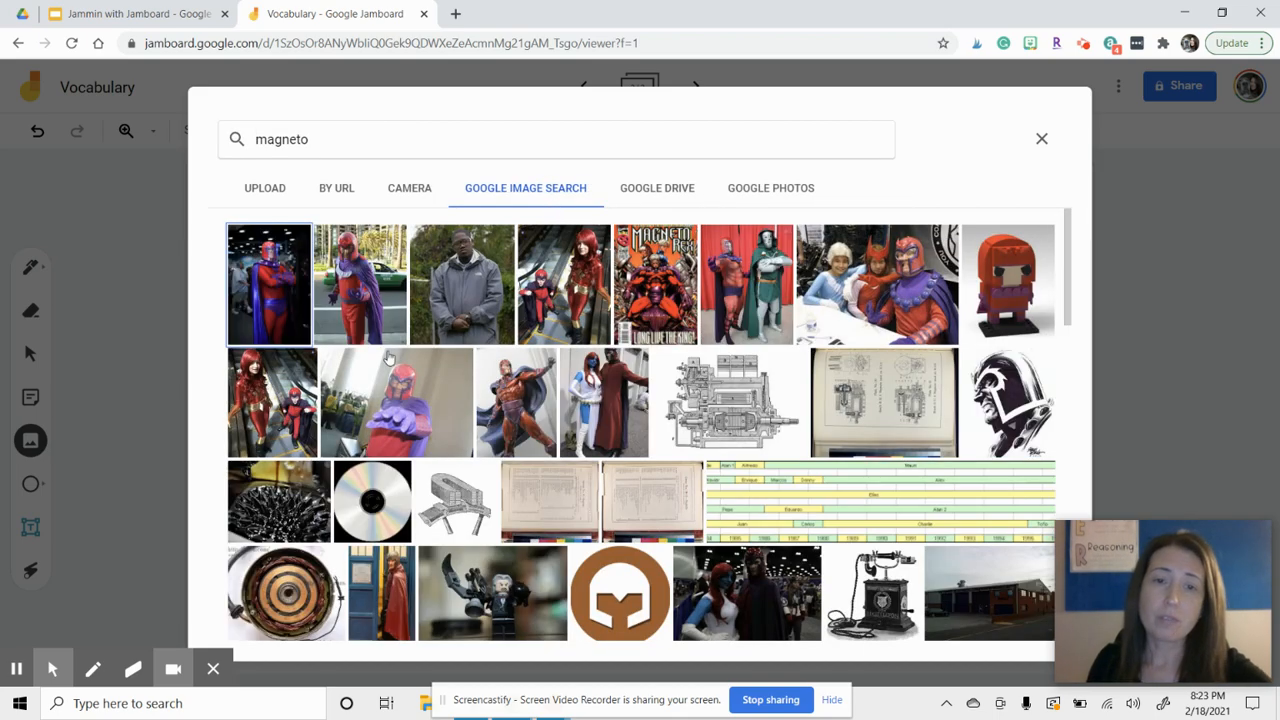
pyautogui.scroll(-3, 657, 330)
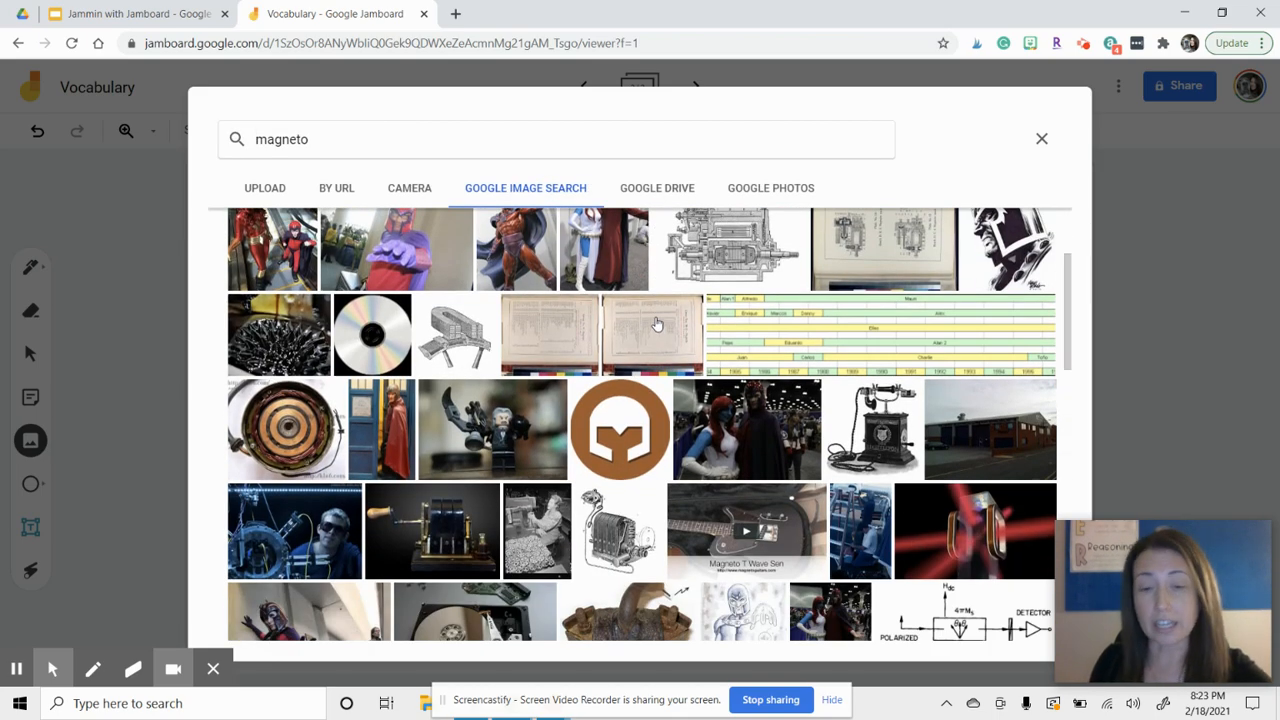
pyautogui.scroll(-8, 657, 323)
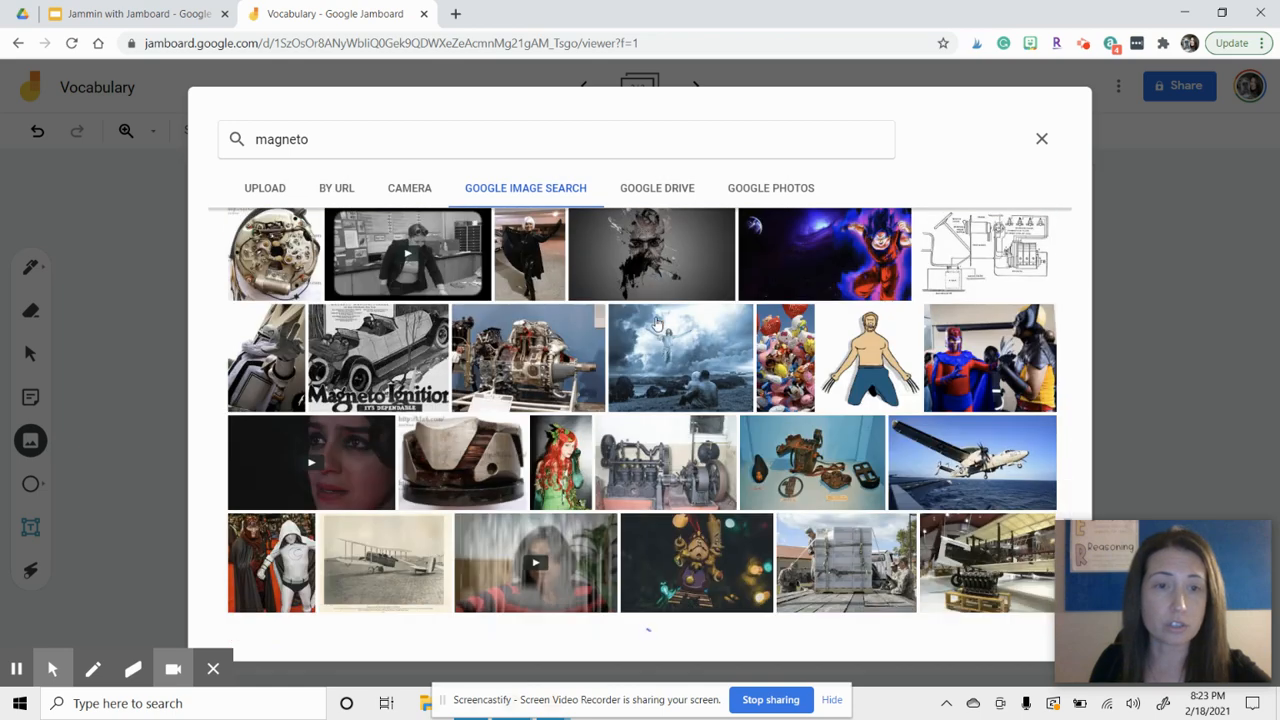
pyautogui.scroll(4, 520, 260)
pyautogui.click(338, 140)
pyautogui.press('BackSpace')
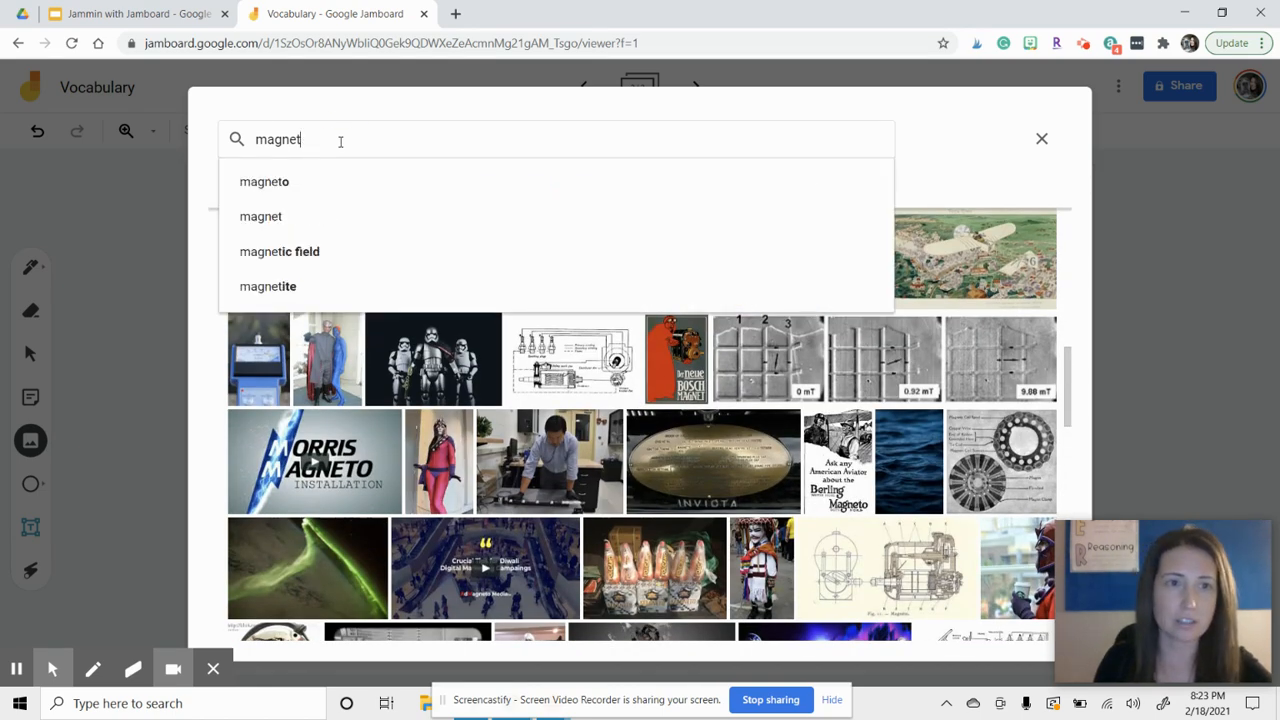
pyautogui.press('Return')
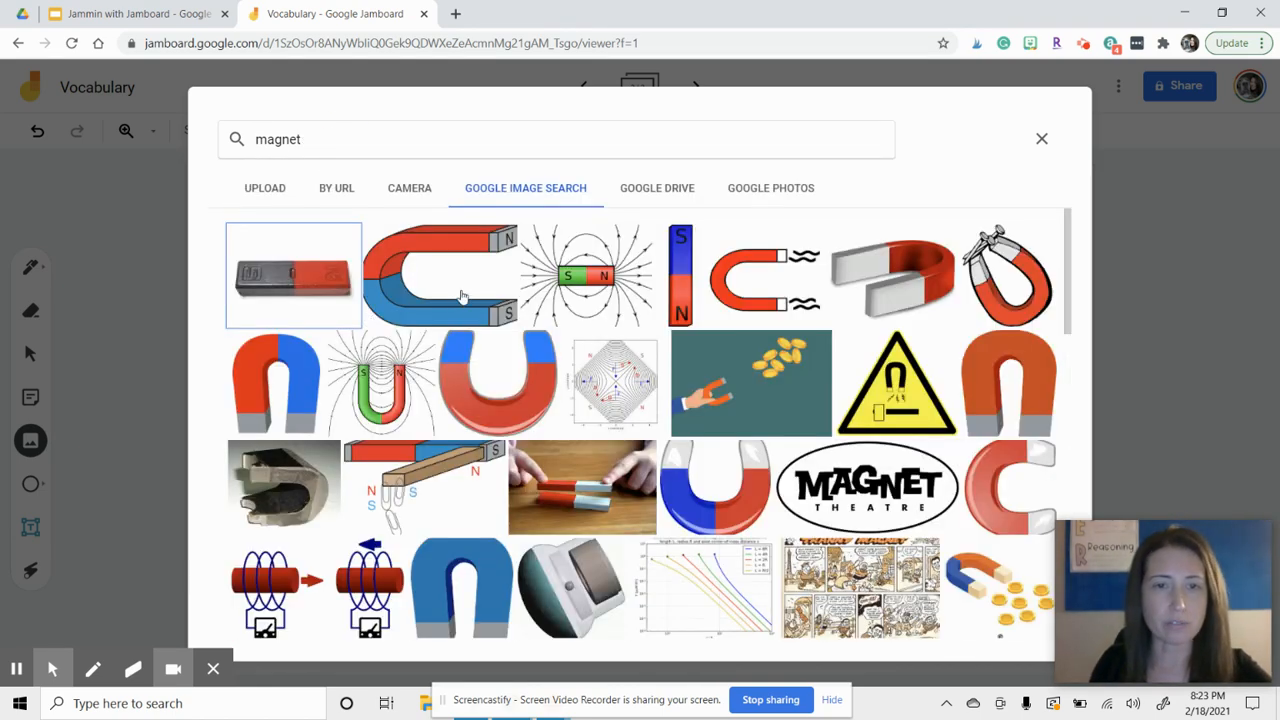
# - Insert the red and blue horseshoe magnet image with N and S poles into the second frame
pyautogui.click(496, 251)
pyautogui.click(1012, 622)
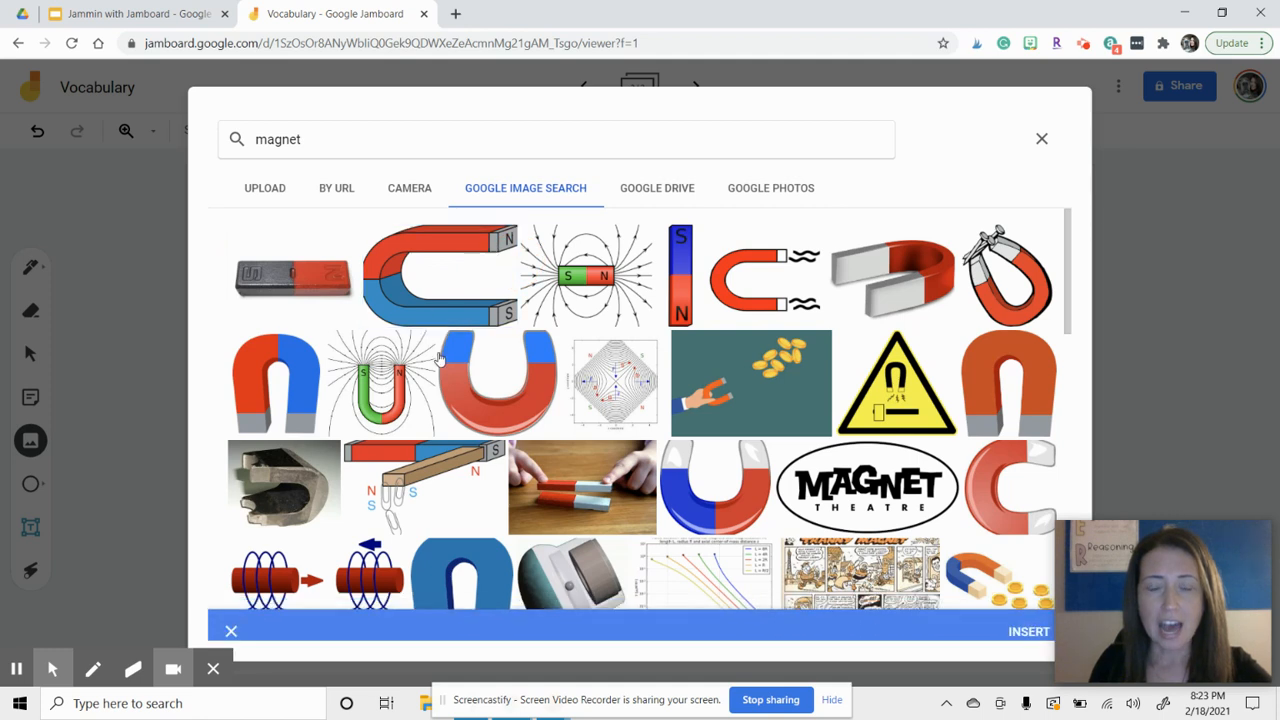
pyautogui.click(422, 258)
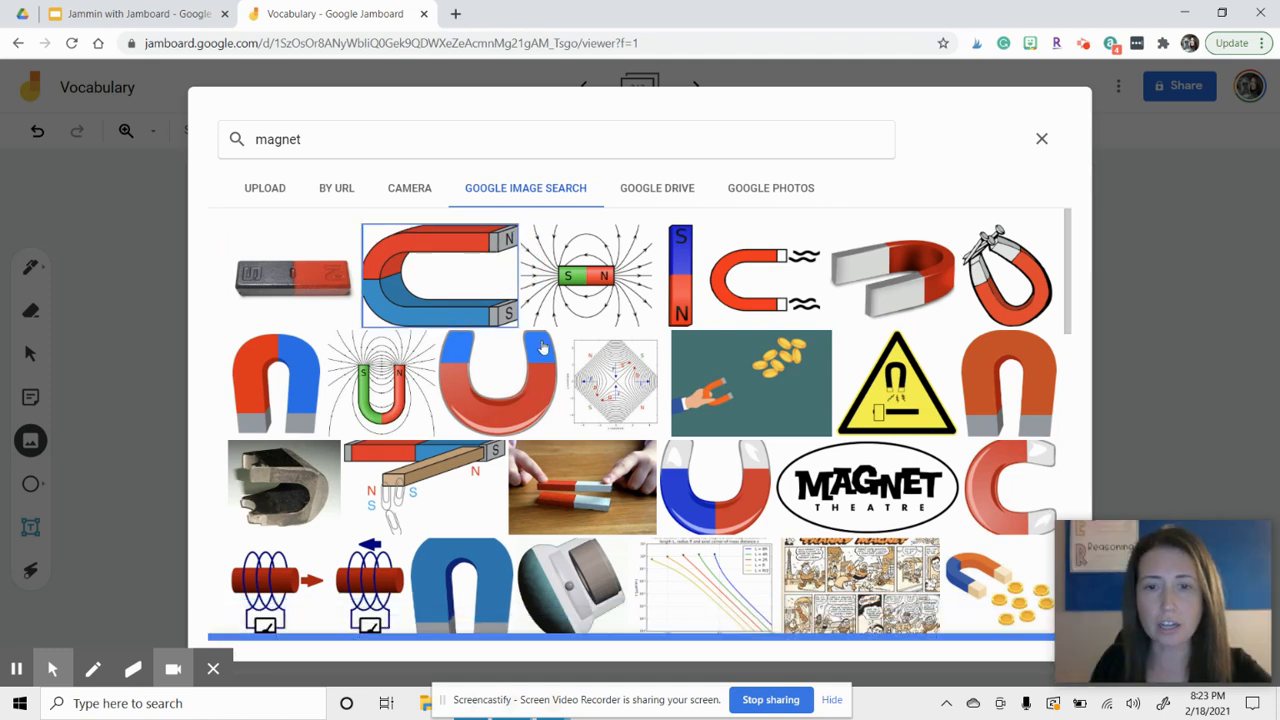
pyautogui.click(1020, 621)
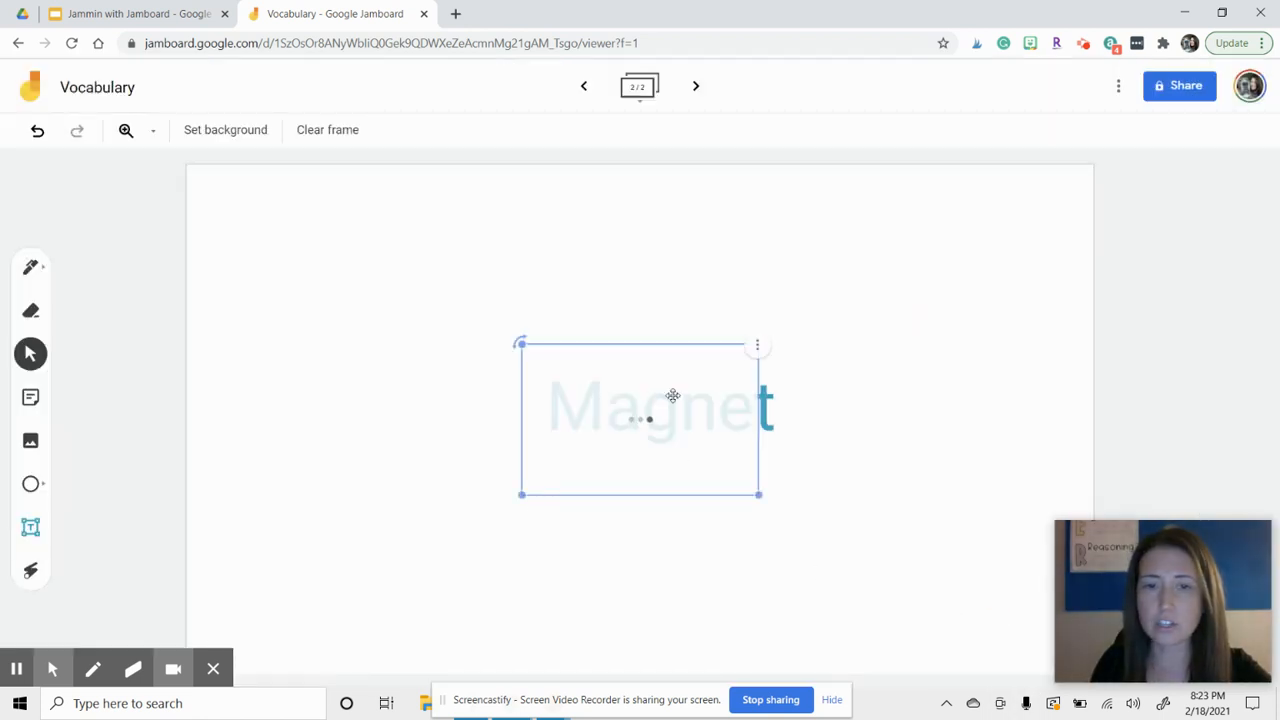
# - Place the magnet image in the frame's upper-left area, reduced to about half size and tilted slightly counterclockwise
pyautogui.moveTo(644, 412); pyautogui.dragTo(356, 292)
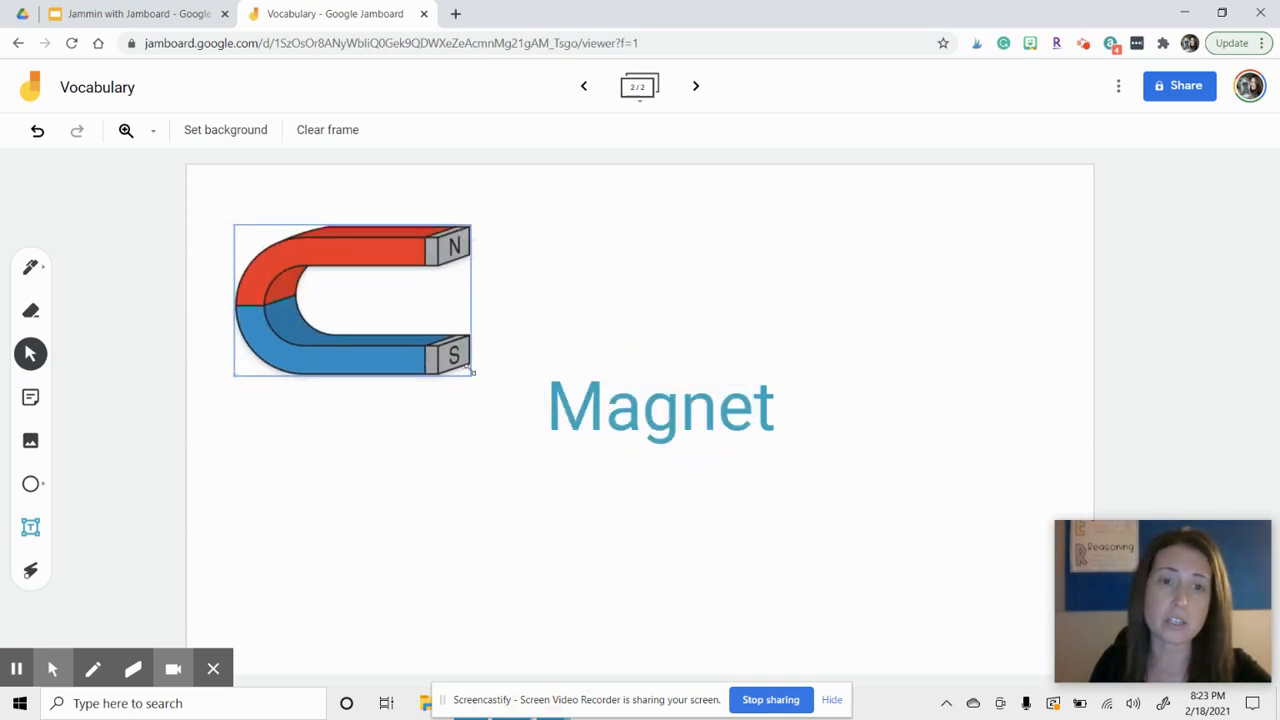
pyautogui.moveTo(470, 377); pyautogui.dragTo(370, 300)
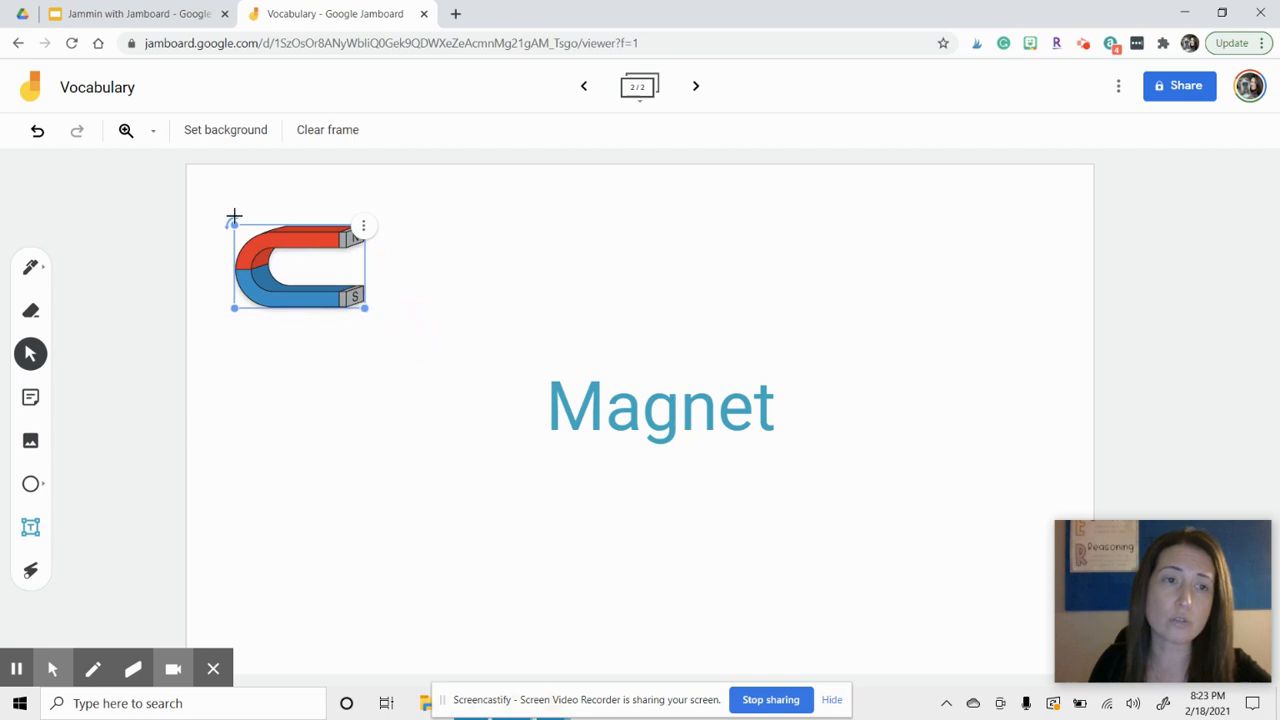
pyautogui.moveTo(231, 224); pyautogui.dragTo(206, 246)
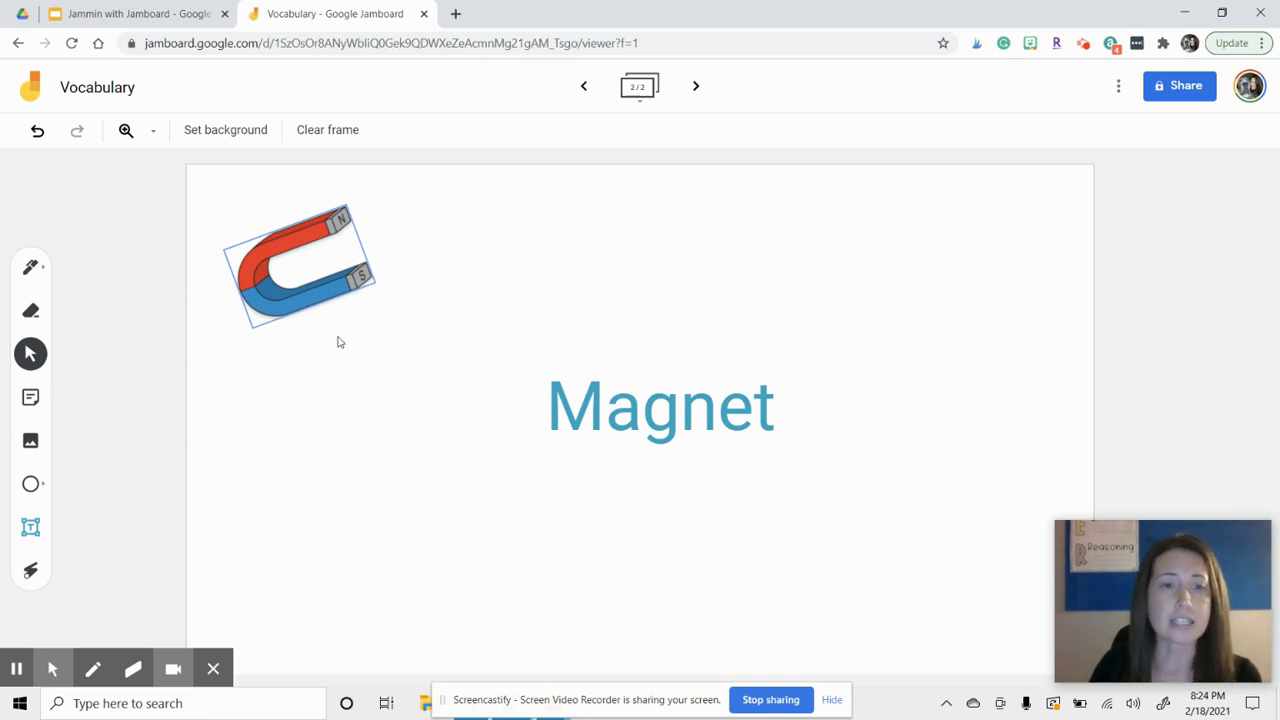
# - Add a third frame and draw a two-column T-chart across it with the Pen tool
pyautogui.click(694, 87)
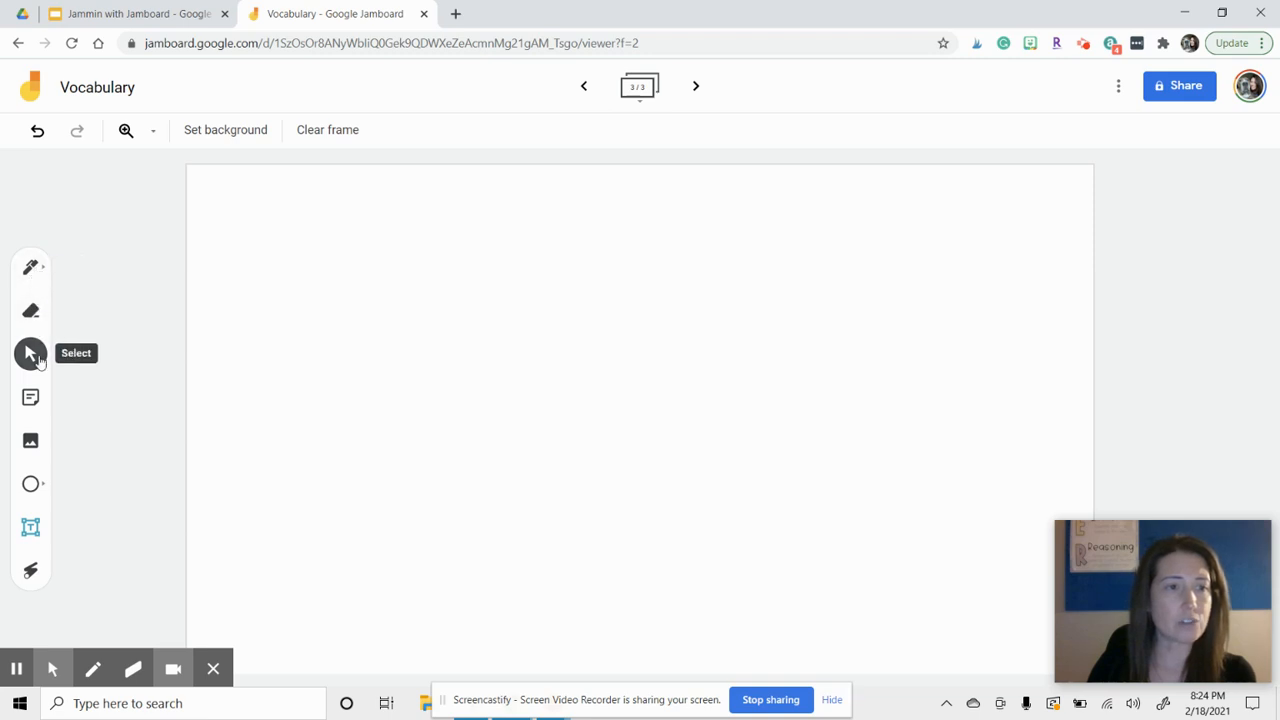
pyautogui.click(31, 268)
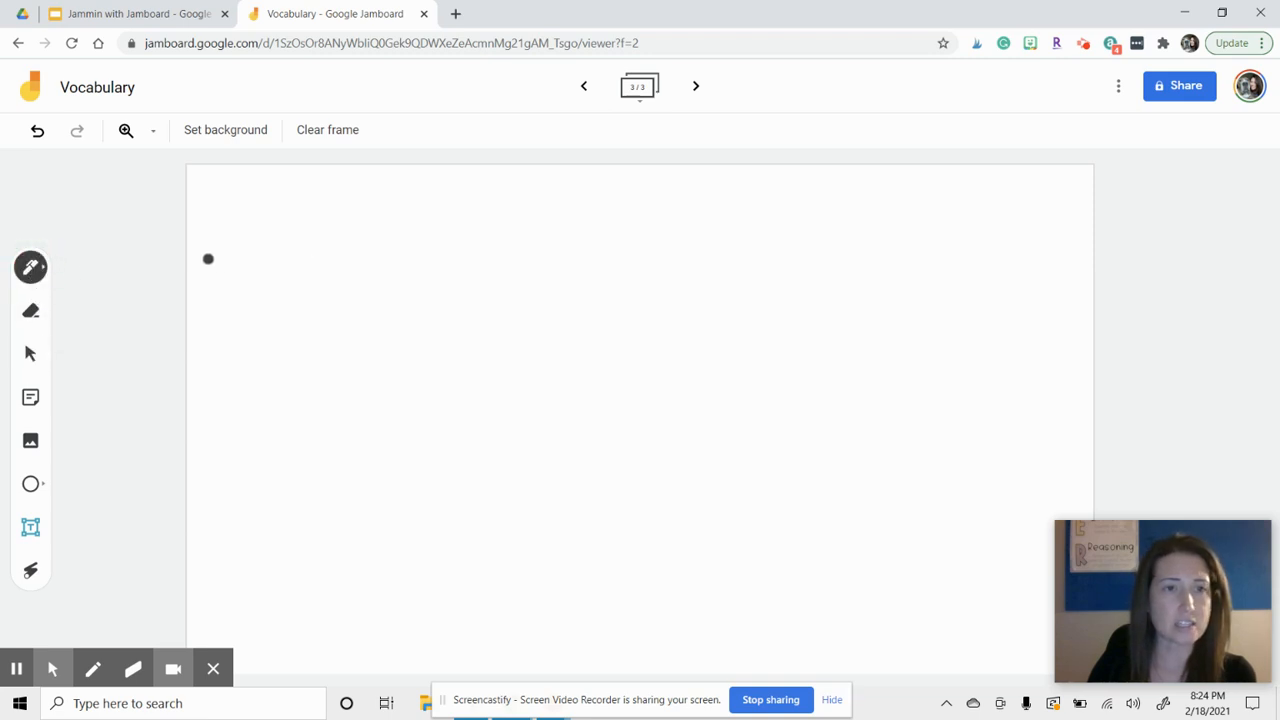
pyautogui.moveTo(204, 263); pyautogui.dragTo(1077, 267)
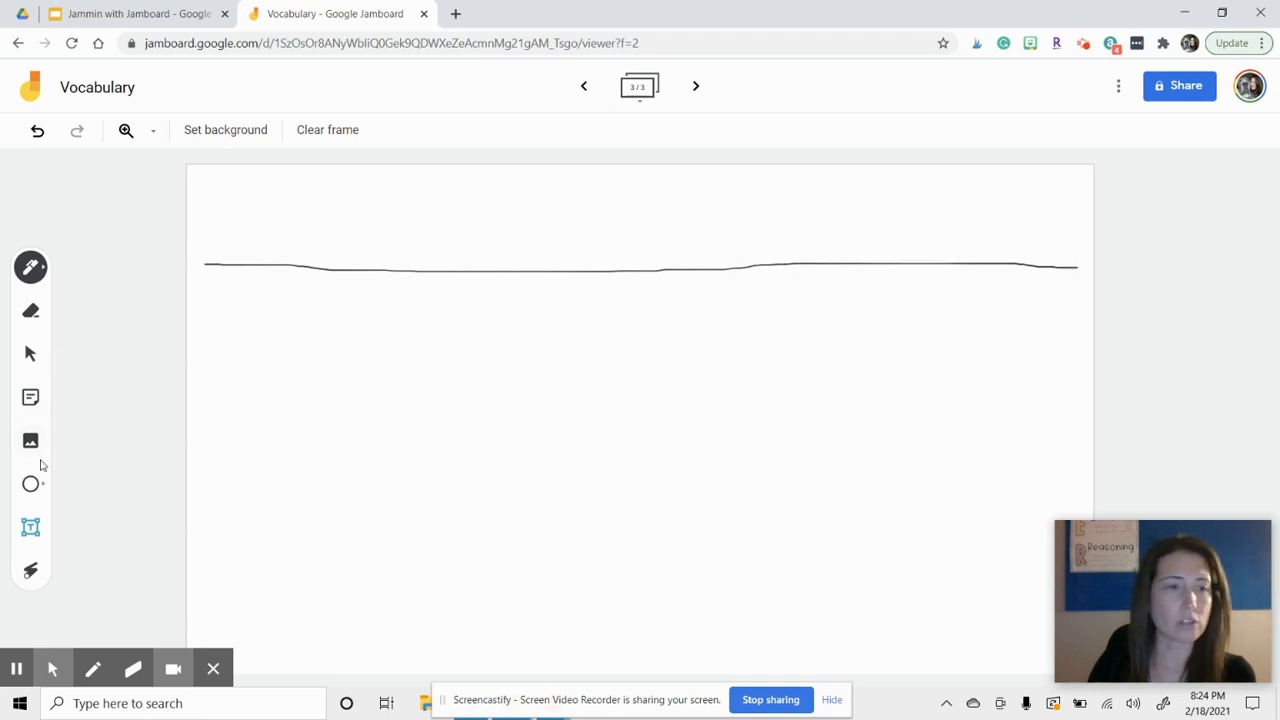
pyautogui.moveTo(627, 175); pyautogui.dragTo(668, 668)
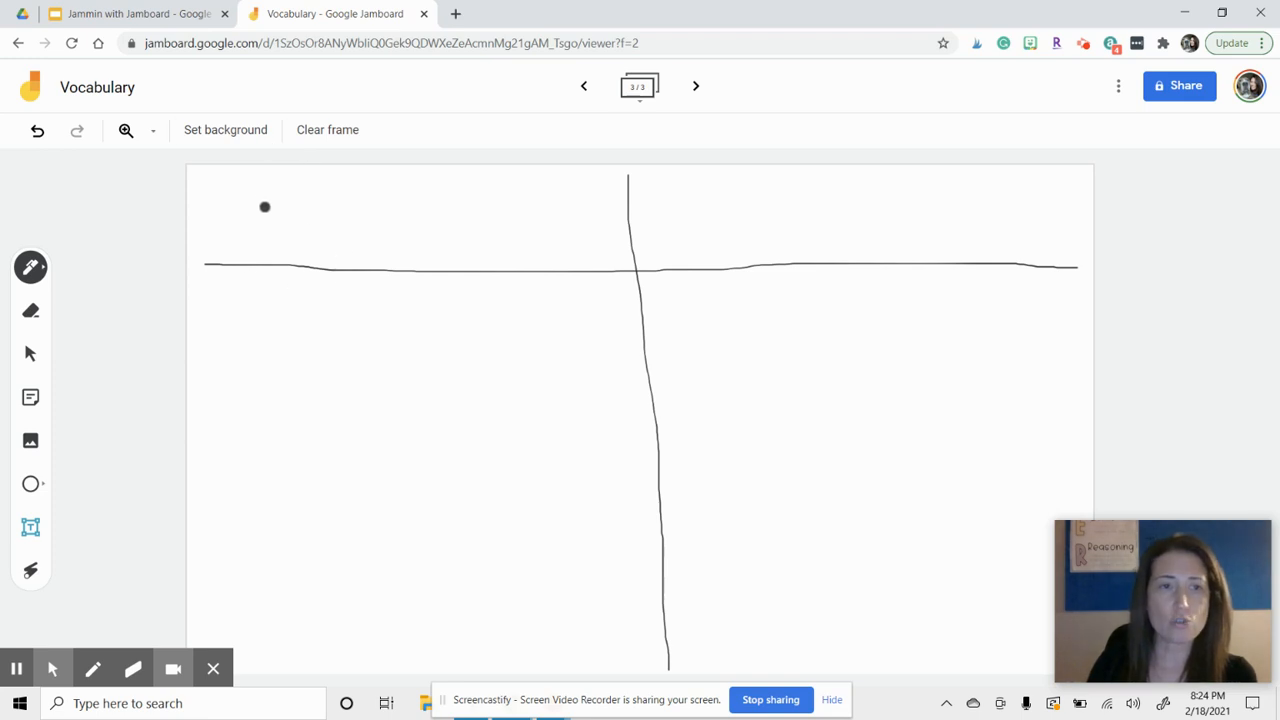
# - Handwrite the heading YES above the chart's first column and NO above its second column with the Pen tool
pyautogui.moveTo(269, 189)
pyautogui.mouseDown()
pyautogui.moveTo(328, 219)
pyautogui.moveTo(308, 262)
pyautogui.mouseUp()
pyautogui.moveTo(374, 190); pyautogui.dragTo(420, 254)
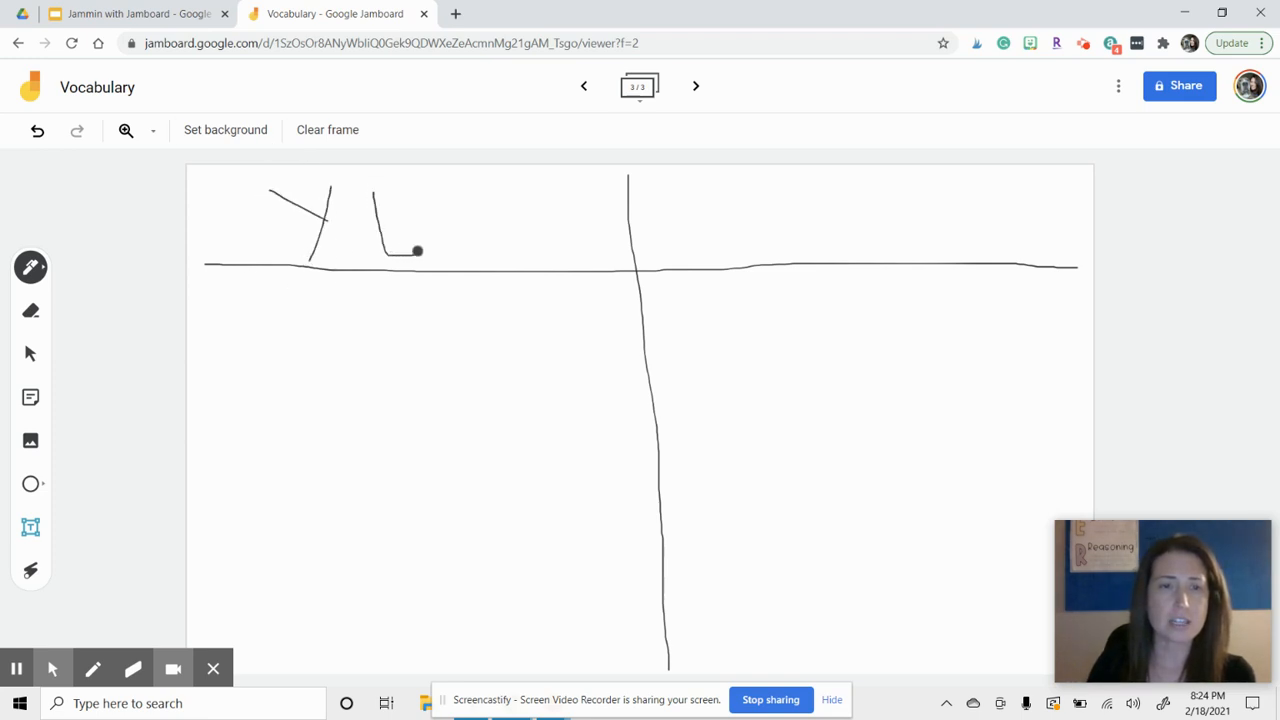
pyautogui.moveTo(376, 215)
pyautogui.mouseDown()
pyautogui.moveTo(397, 213)
pyautogui.moveTo(392, 189)
pyautogui.mouseUp()
pyautogui.moveTo(507, 189)
pyautogui.mouseDown()
pyautogui.moveTo(497, 234)
pyautogui.moveTo(440, 236)
pyautogui.mouseUp()
pyautogui.moveTo(739, 225)
pyautogui.mouseDown()
pyautogui.moveTo(811, 220)
pyautogui.moveTo(806, 168)
pyautogui.mouseUp()
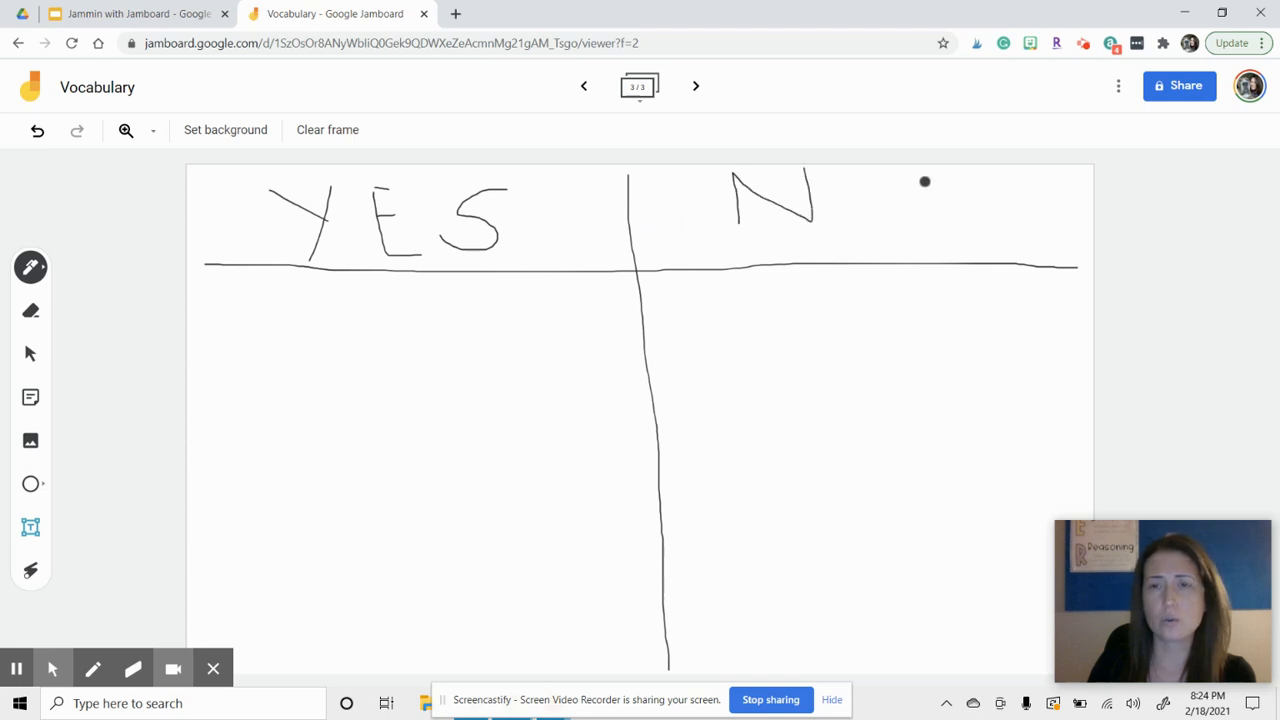
pyautogui.moveTo(922, 178)
pyautogui.mouseDown()
pyautogui.moveTo(920, 243)
pyautogui.moveTo(922, 178)
pyautogui.mouseUp()
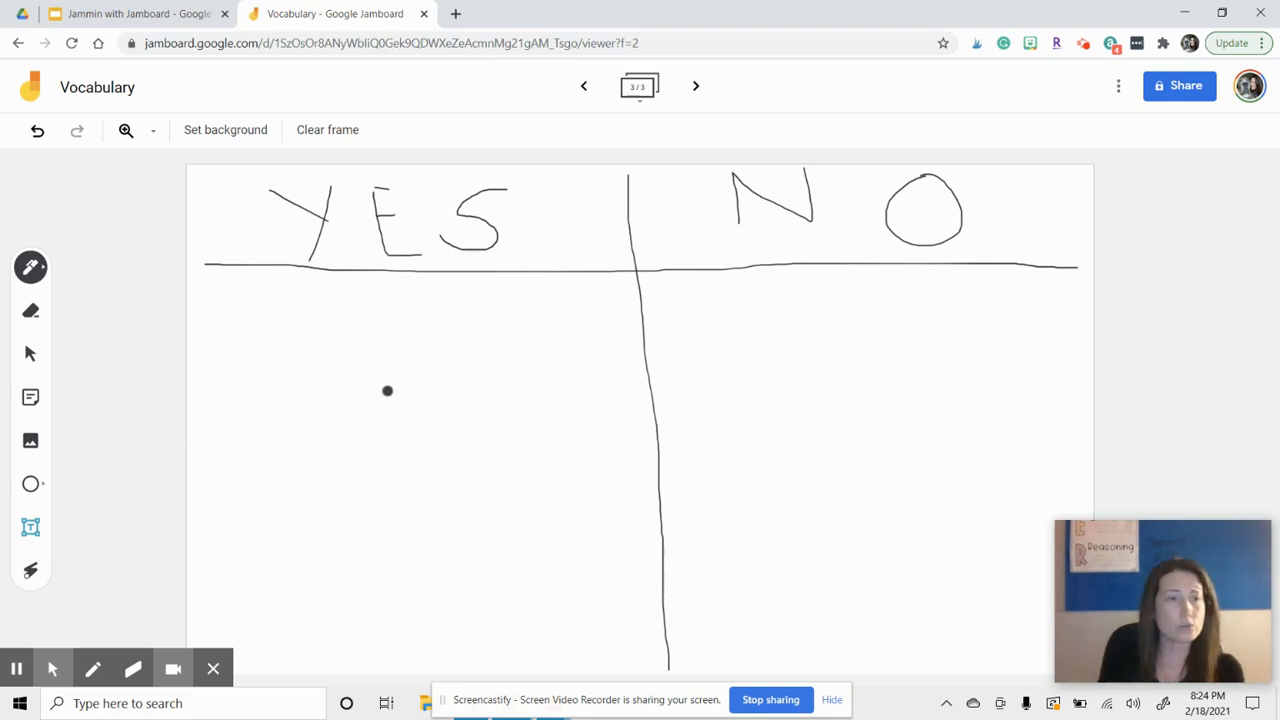
# - Add a pink sticky note with a first name and place it near the outer edge of the YES column
pyautogui.click(30, 397)
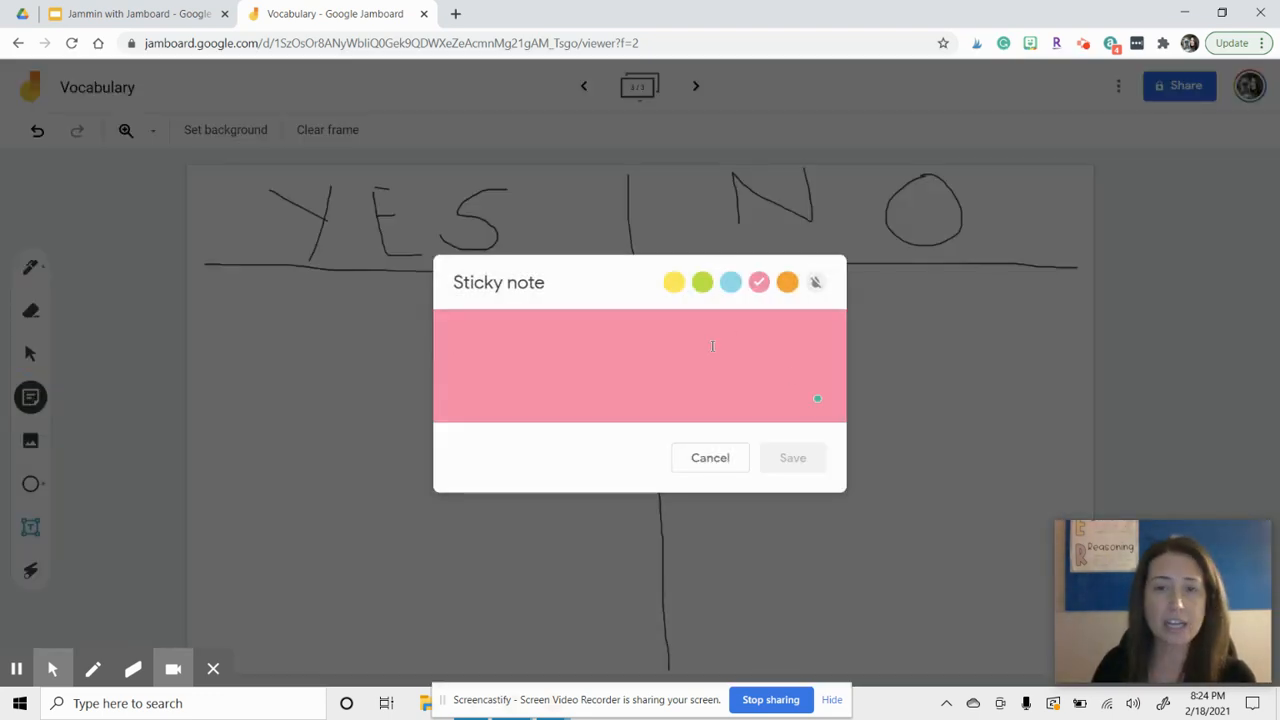
pyautogui.write('Kristin')
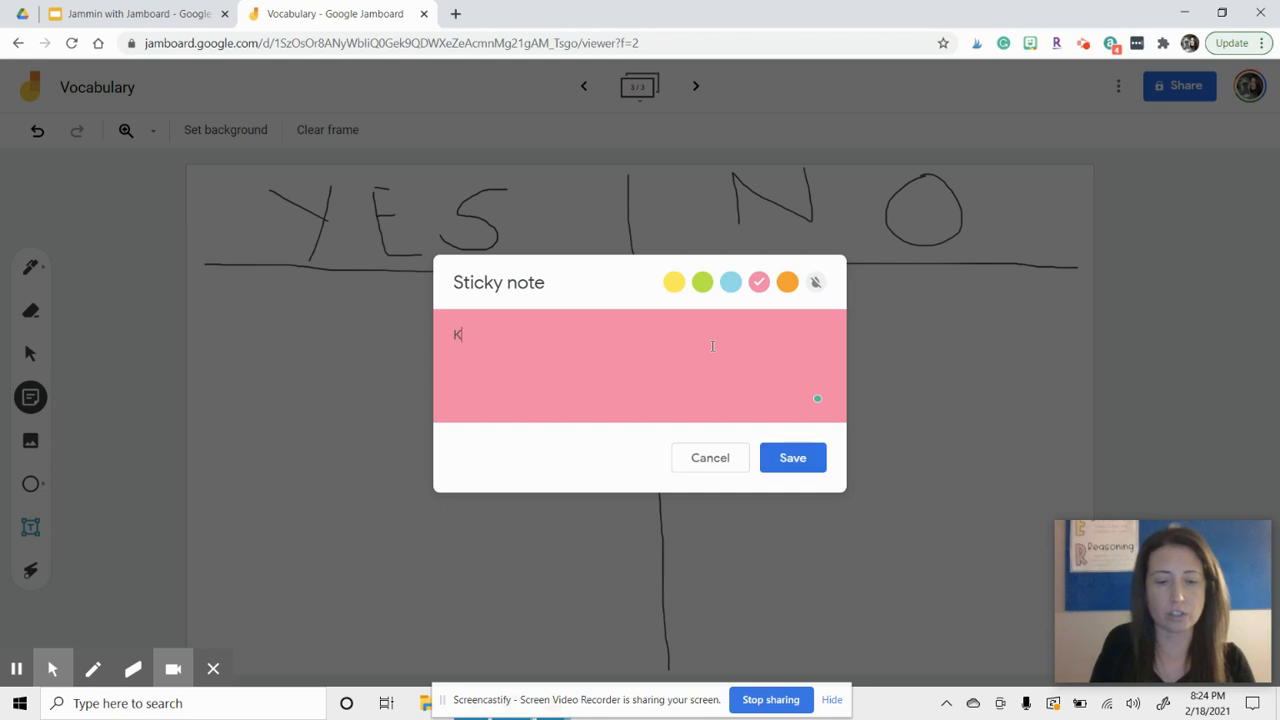
pyautogui.click(792, 457)
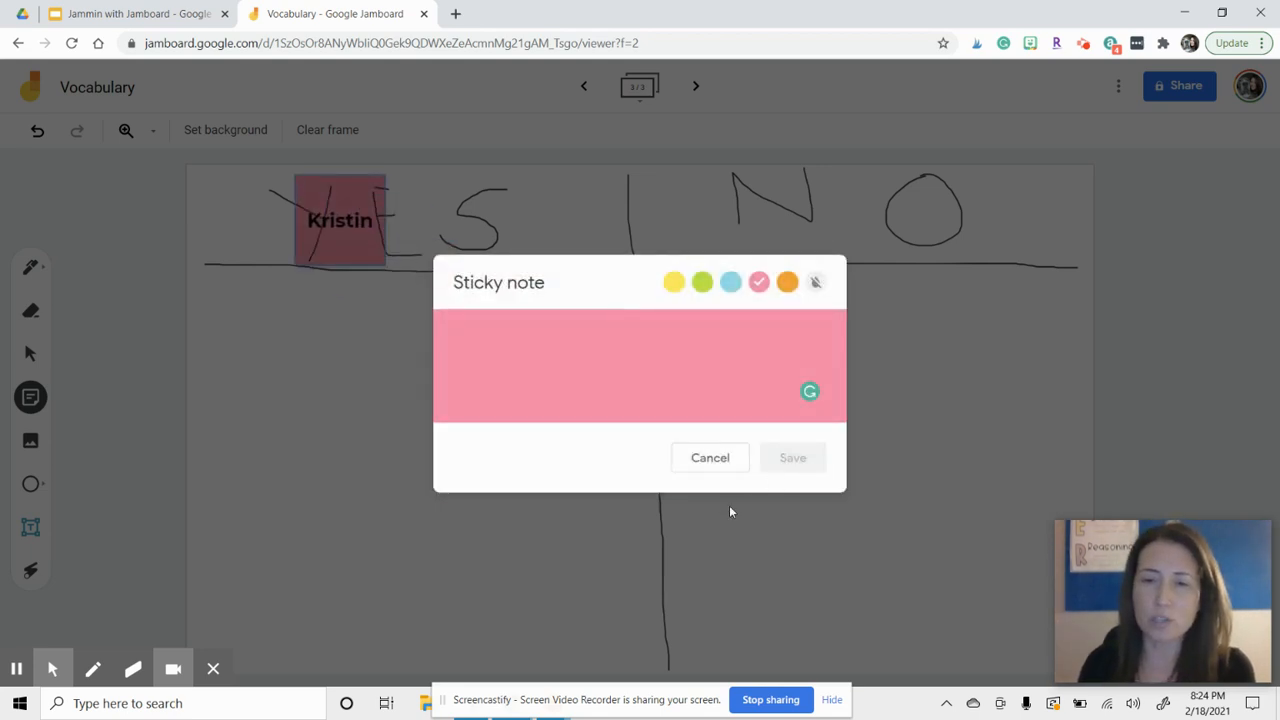
pyautogui.click(699, 460)
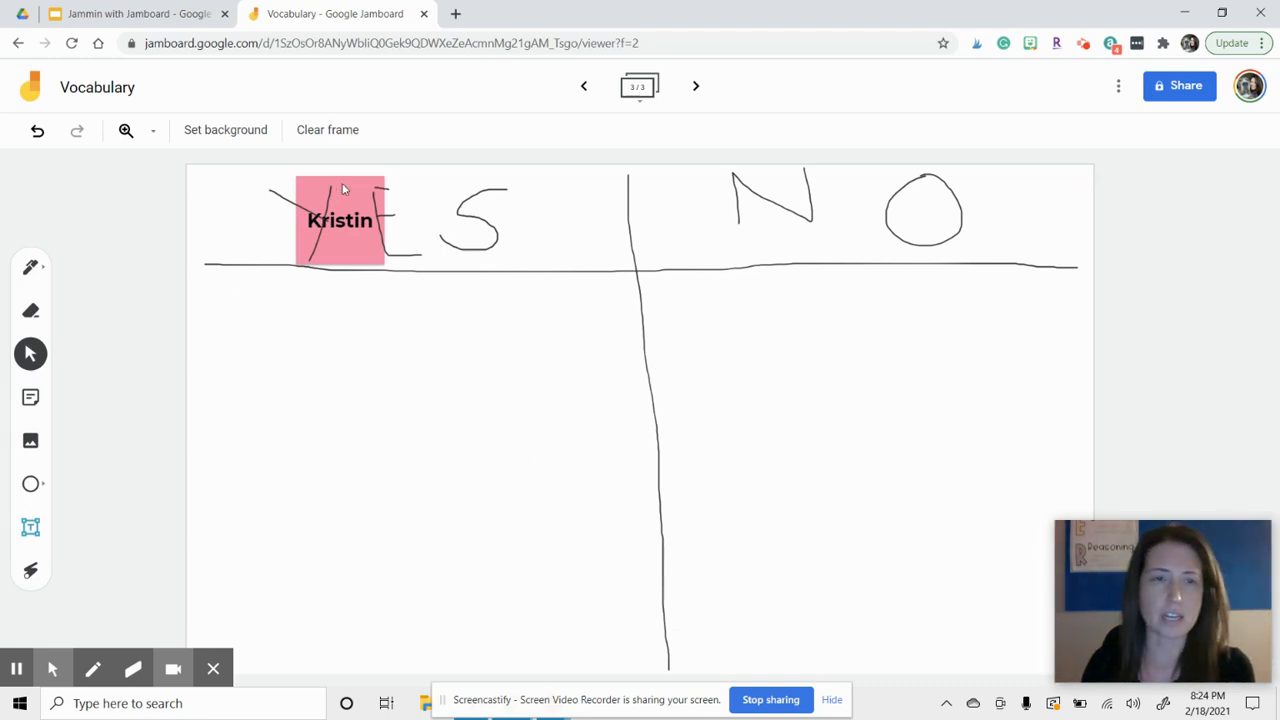
pyautogui.moveTo(343, 189); pyautogui.dragTo(267, 309)
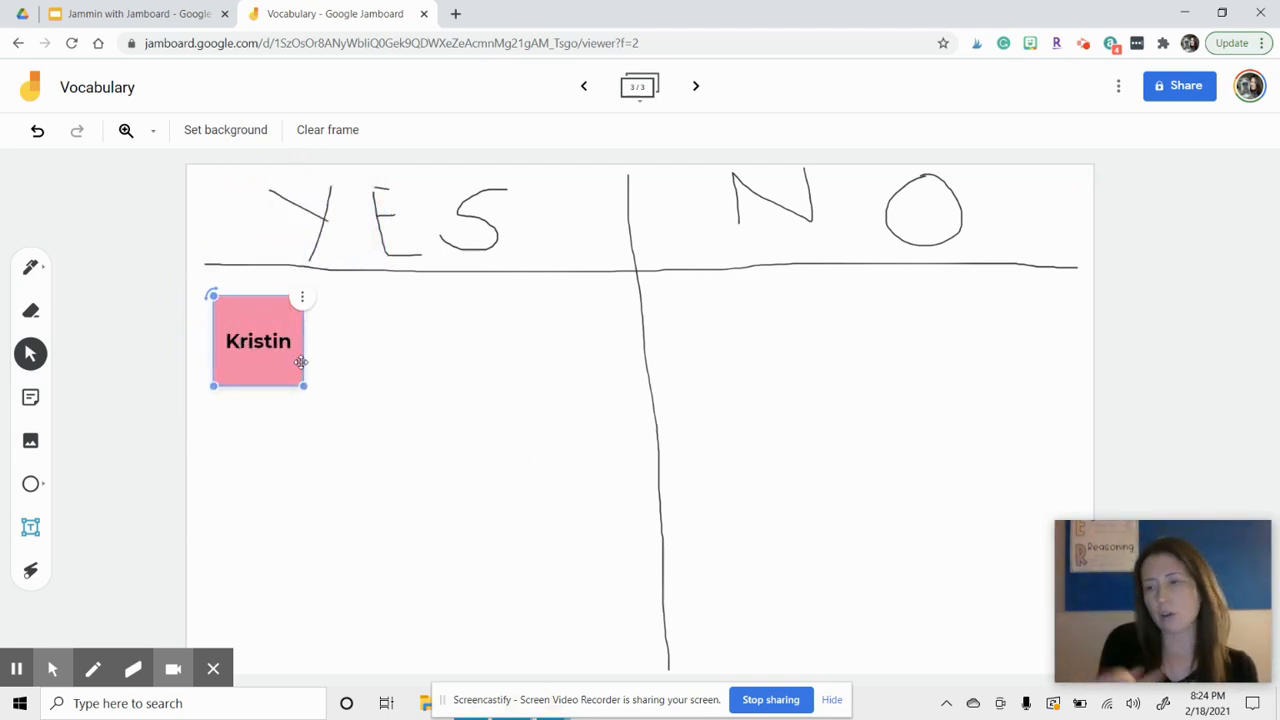
pyautogui.moveTo(243, 376); pyautogui.dragTo(253, 403)
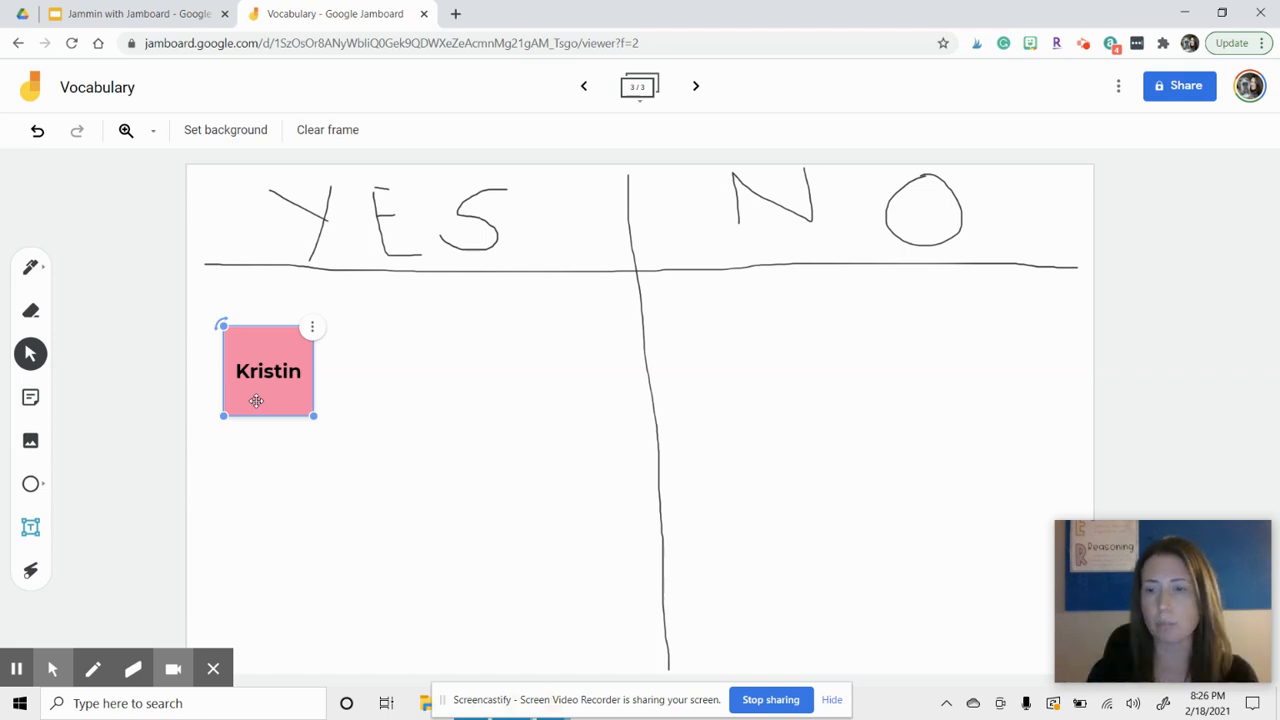
# - Move the pink name note into the NO column and back to the outer edge of the YES column
pyautogui.moveTo(257, 401); pyautogui.dragTo(924, 357)
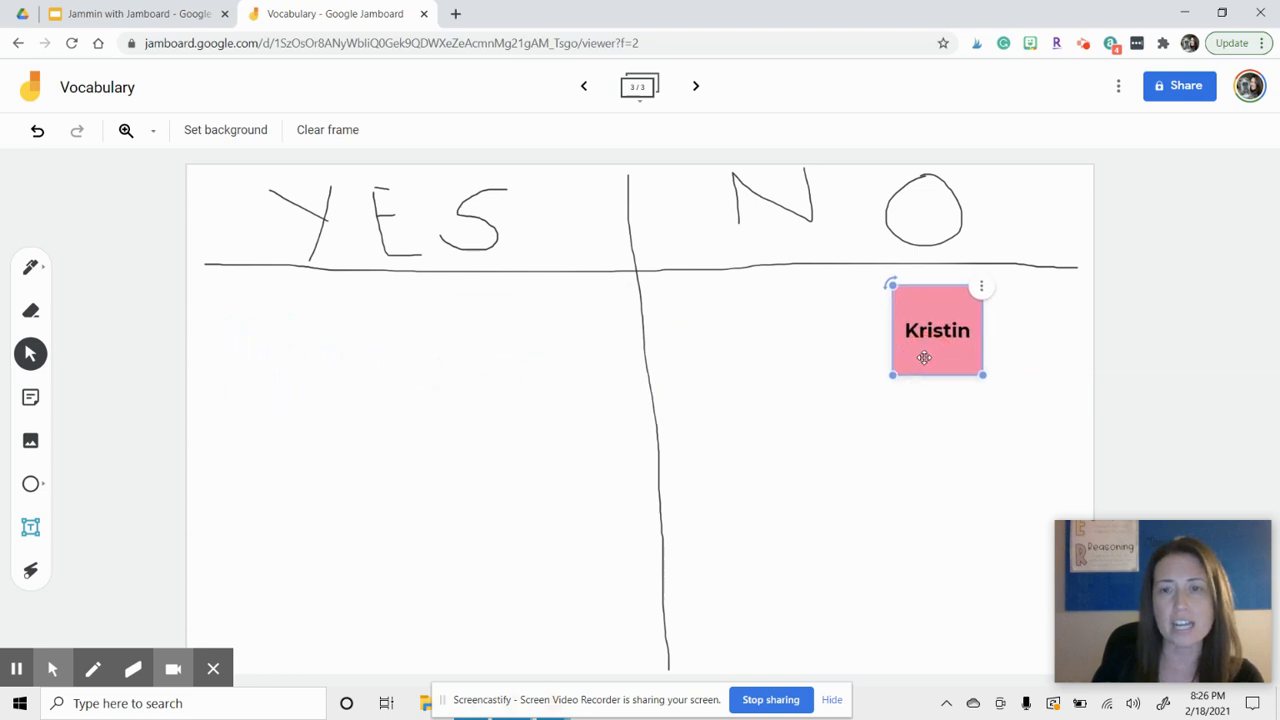
pyautogui.moveTo(937, 309); pyautogui.dragTo(510, 364)
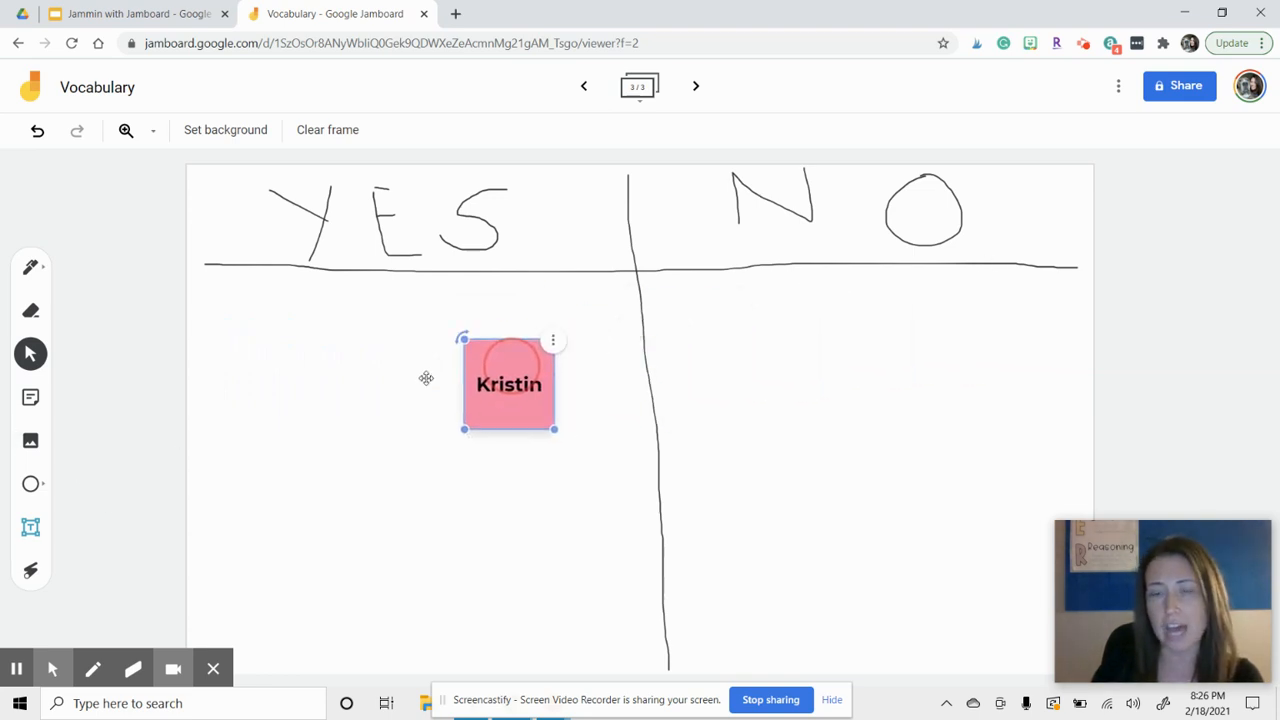
pyautogui.moveTo(426, 378); pyautogui.dragTo(256, 336)
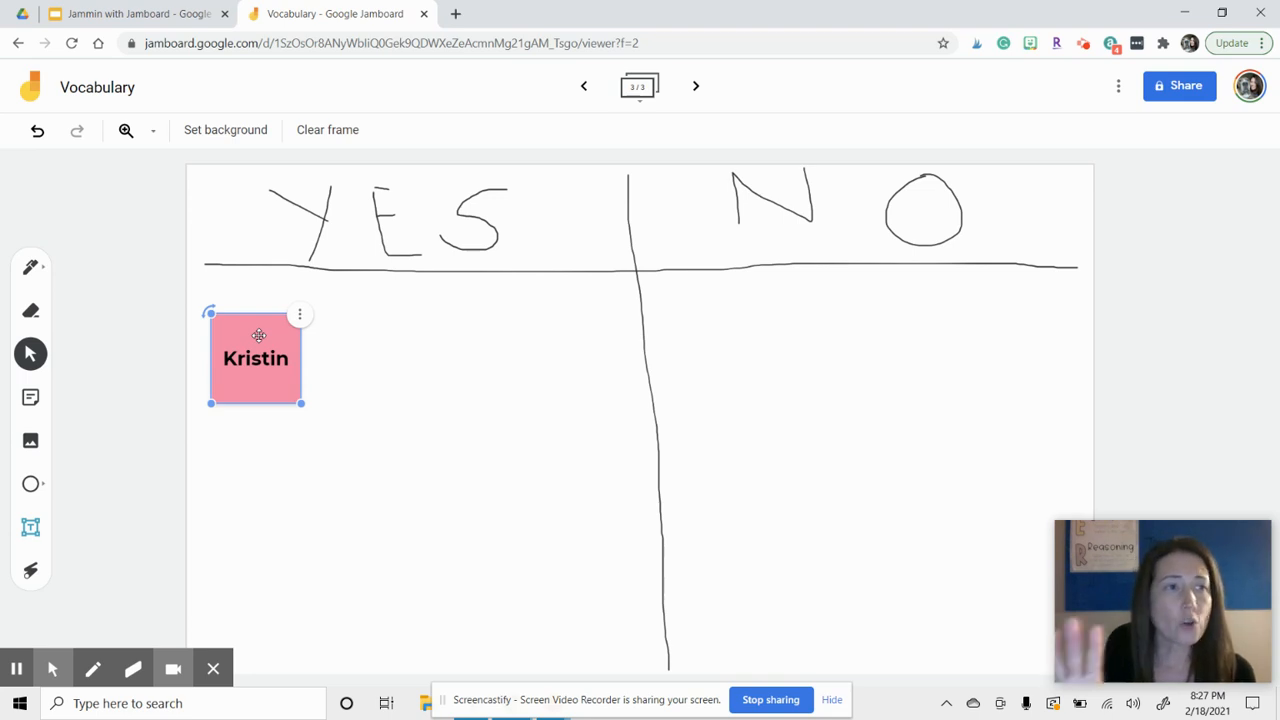
# - Add a fourth frame and draw a text box near its centre, widened to almost half the frame's width
pyautogui.click(697, 85)
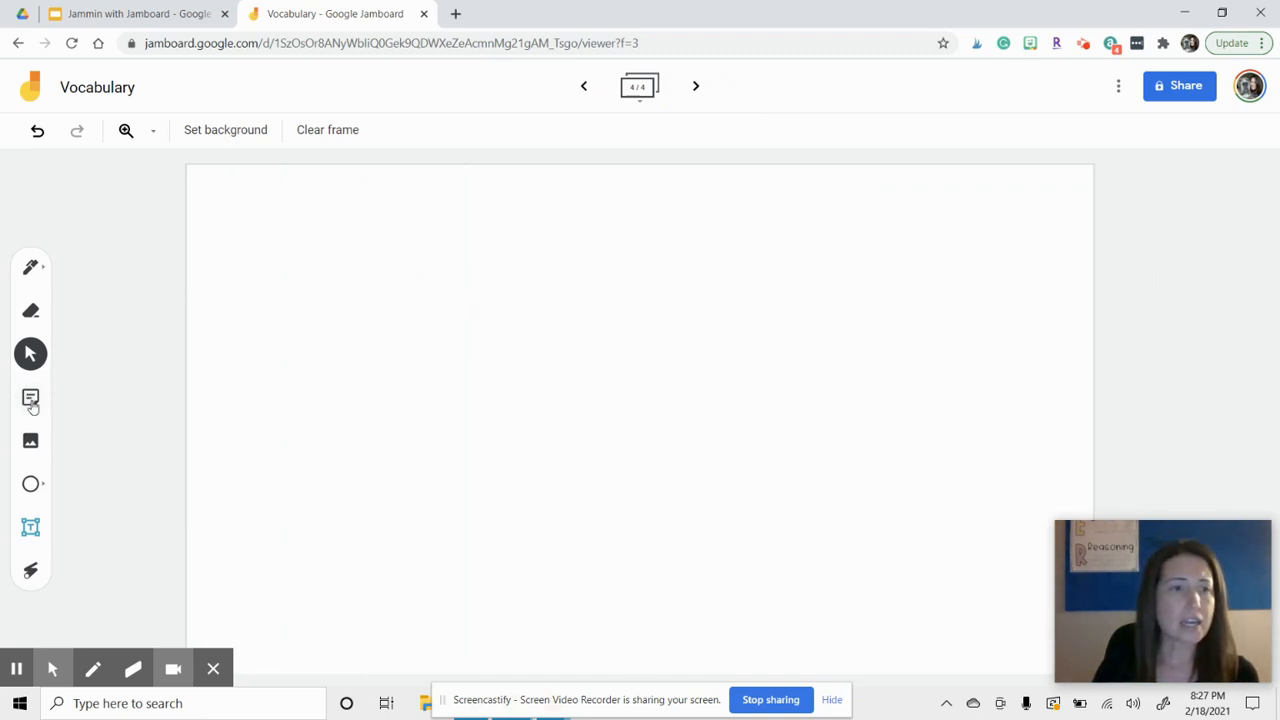
pyautogui.click(31, 527)
pyautogui.moveTo(470, 364); pyautogui.dragTo(660, 458)
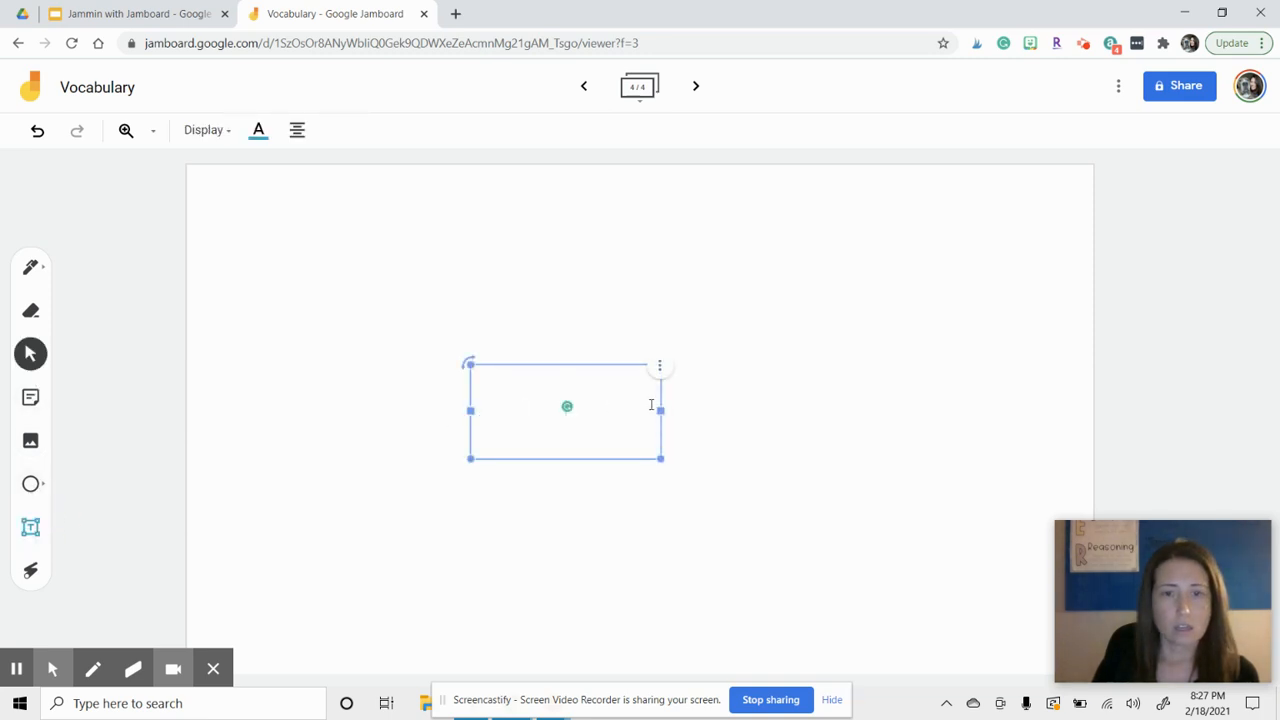
pyautogui.moveTo(660, 410); pyautogui.dragTo(880, 410)
pyautogui.click(535, 409)
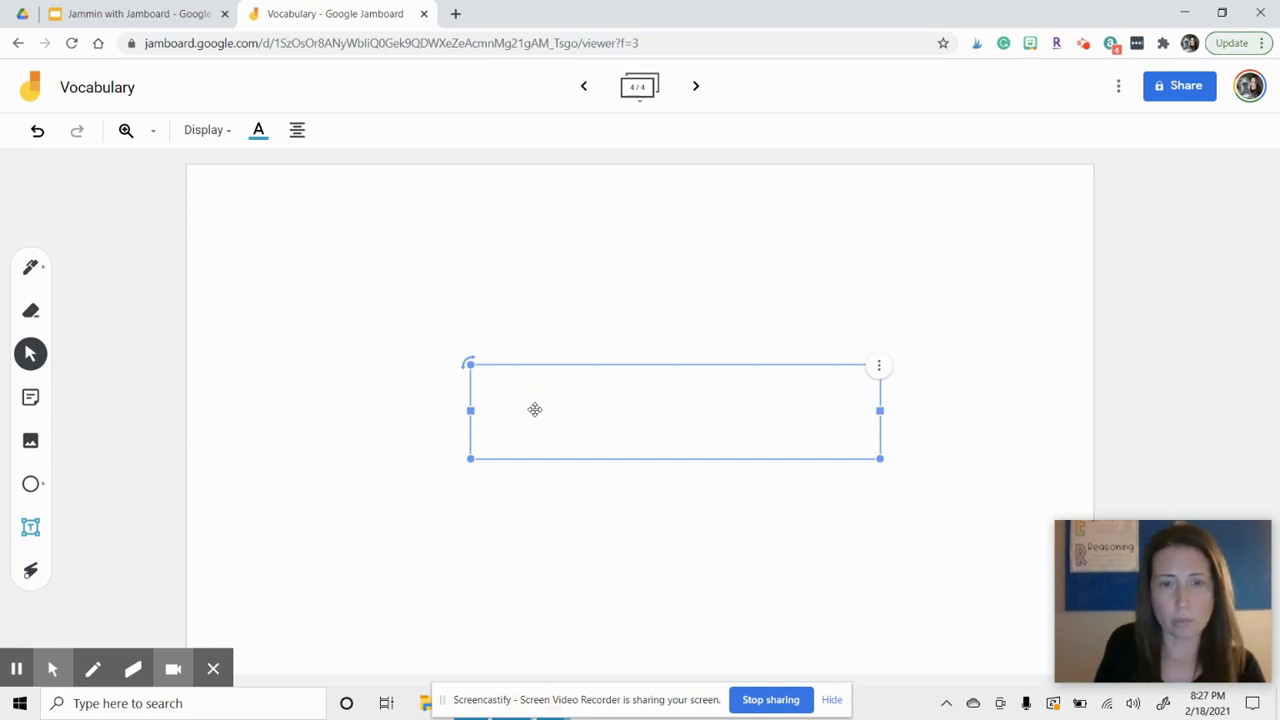
pyautogui.click(535, 409)
# - Enter Human Body in the text box and shift the box slightly left and down on the frame
pyautogui.write('H')
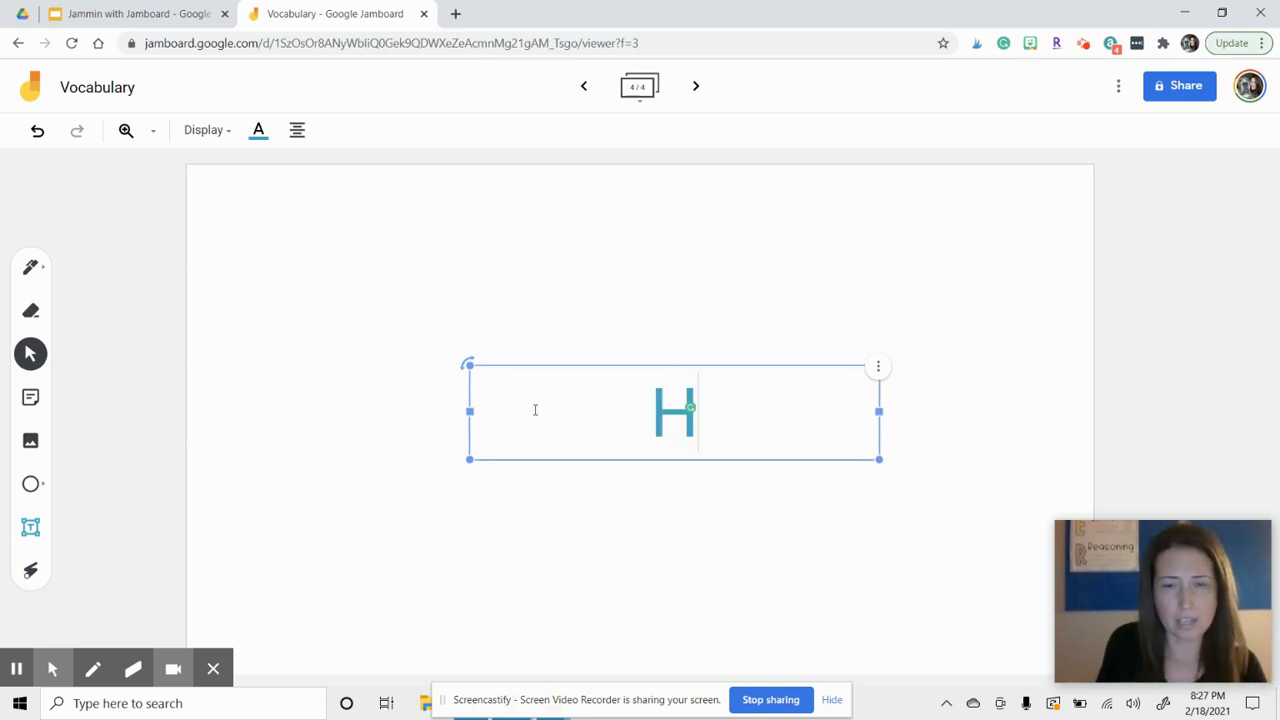
pyautogui.write('Uman')
pyautogui.press('BackSpace')
pyautogui.press('BackSpace')
pyautogui.press('BackSpace')
pyautogui.press('BackSpace')
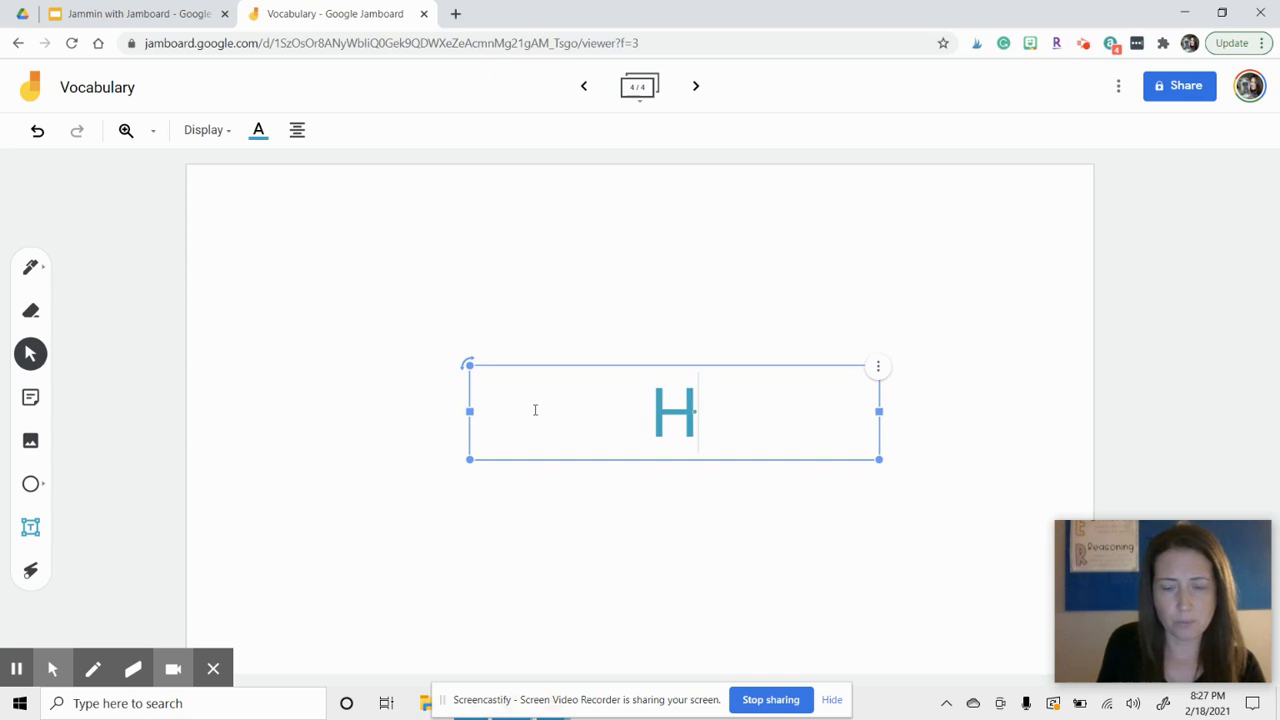
pyautogui.write('uman Body')
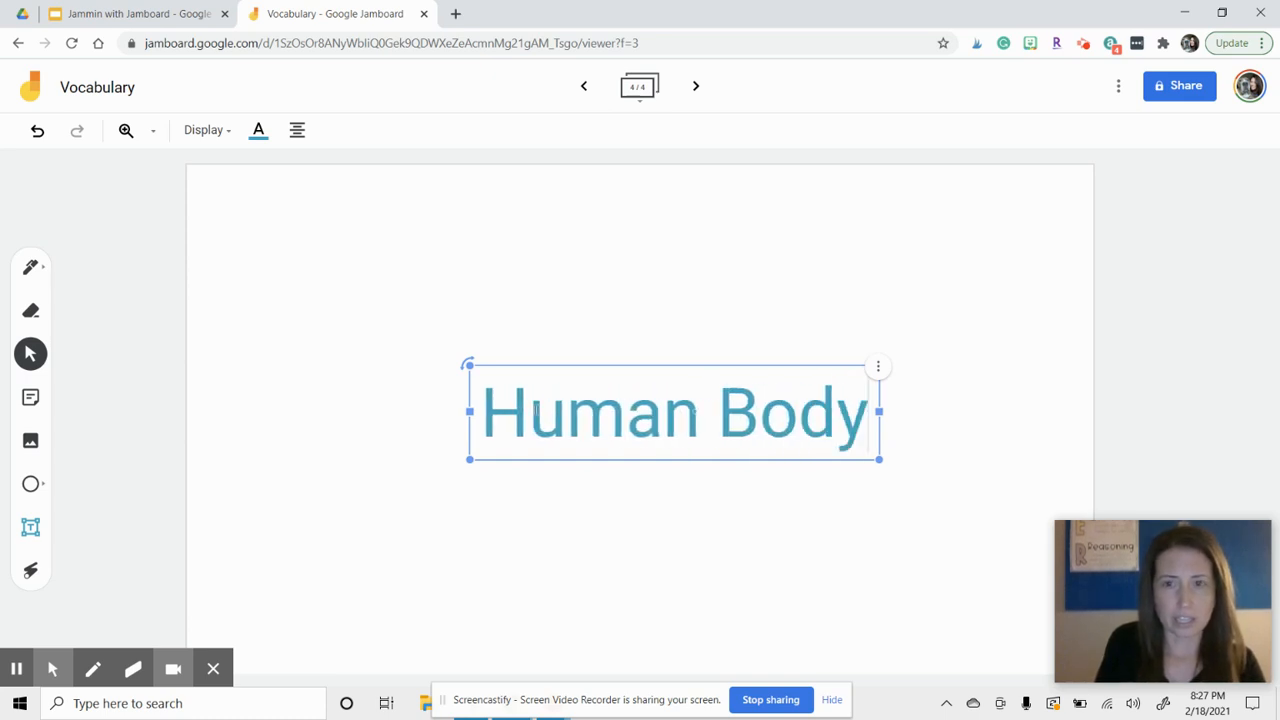
pyautogui.moveTo(494, 366); pyautogui.dragTo(471, 378)
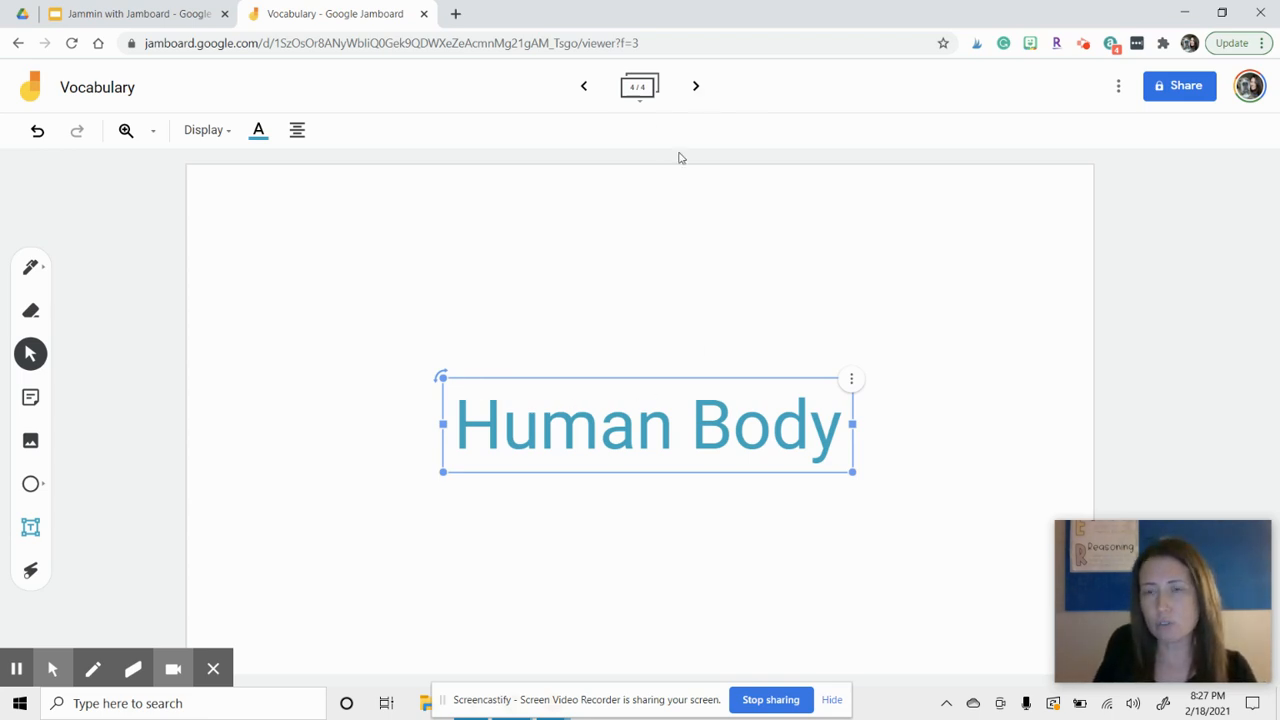
pyautogui.click(709, 261)
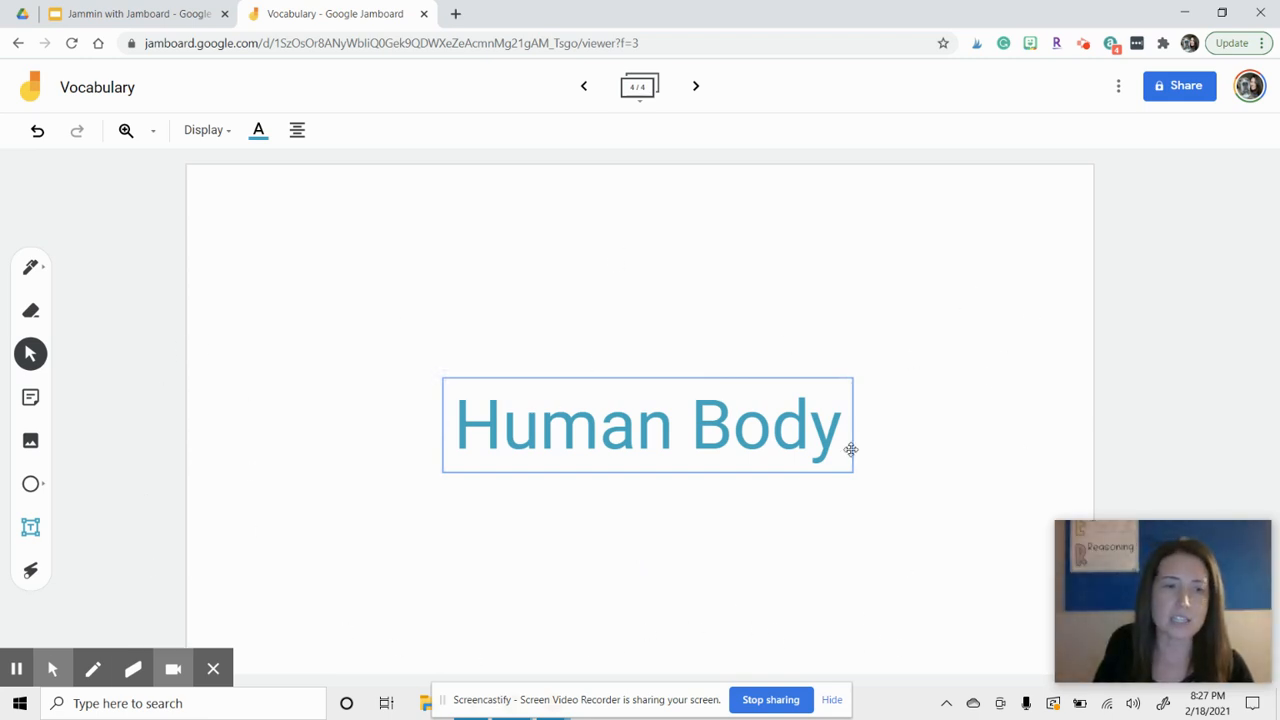
pyautogui.click(815, 382)
pyautogui.click(900, 277)
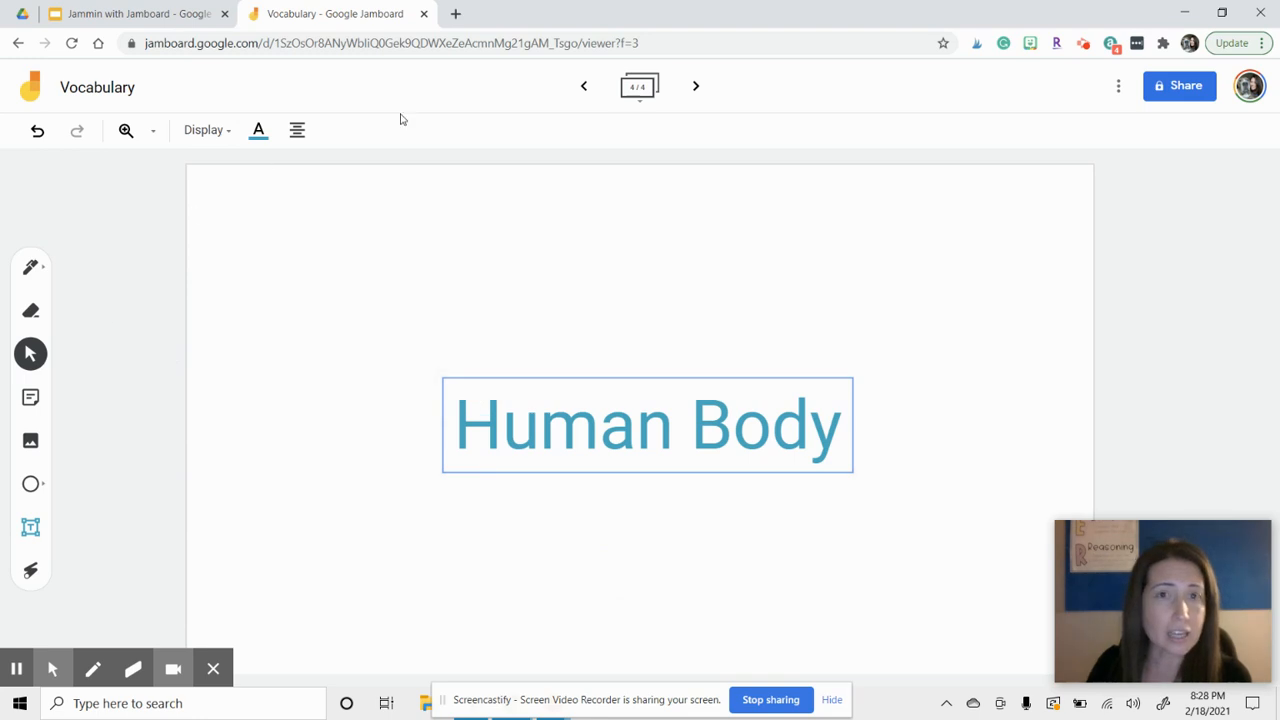
# - Add a fifth frame and search Google Images for plant cell to add an image
pyautogui.click(694, 88)
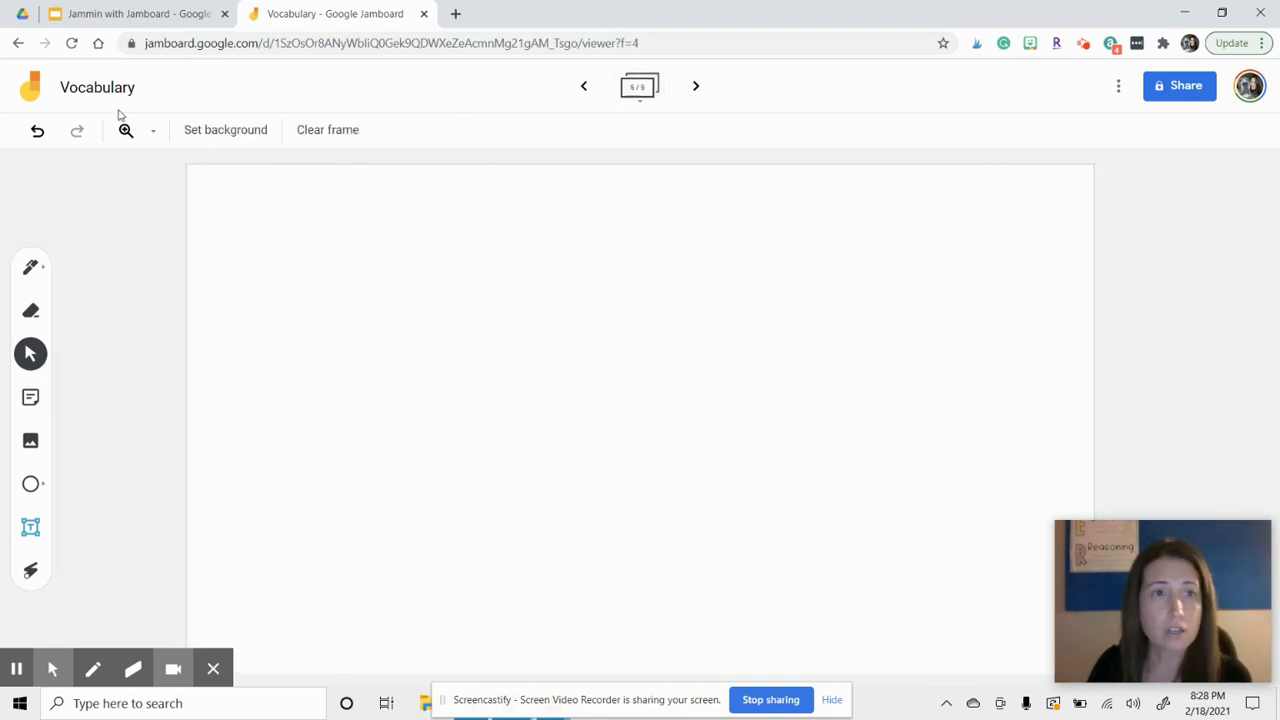
pyautogui.click(31, 398)
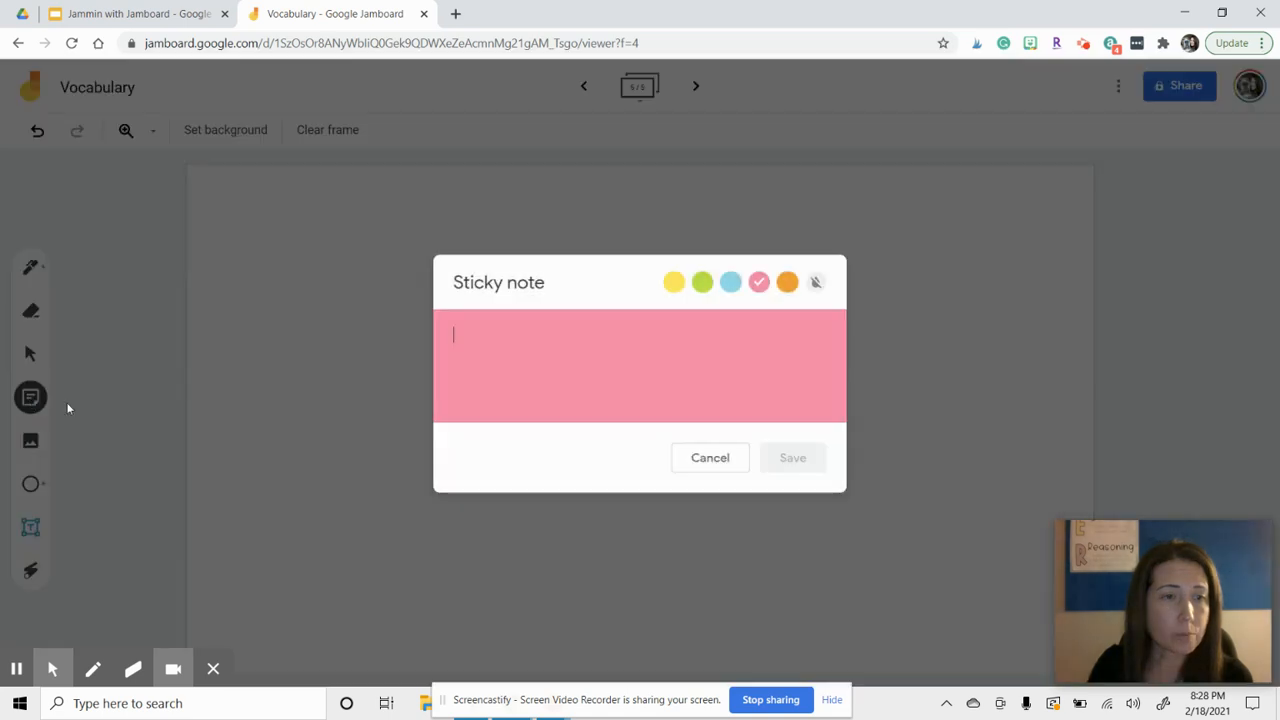
pyautogui.click(694, 458)
pyautogui.click(38, 440)
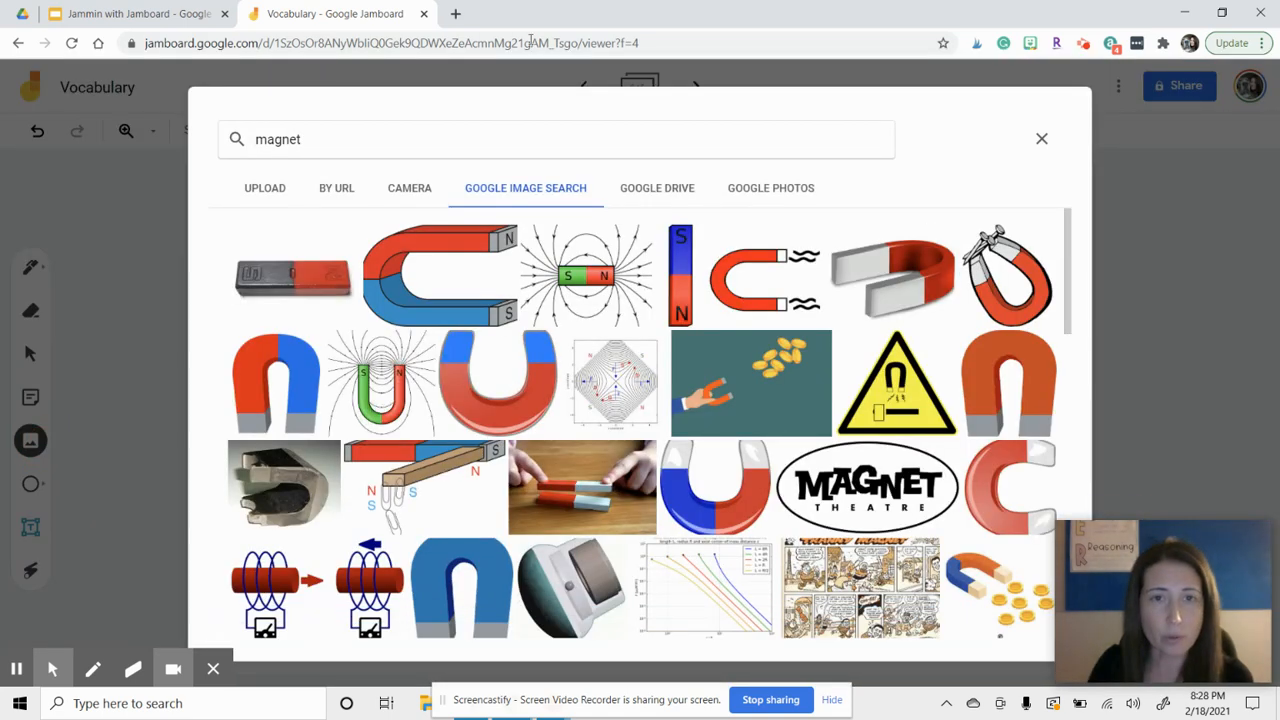
pyautogui.doubleClick(278, 141)
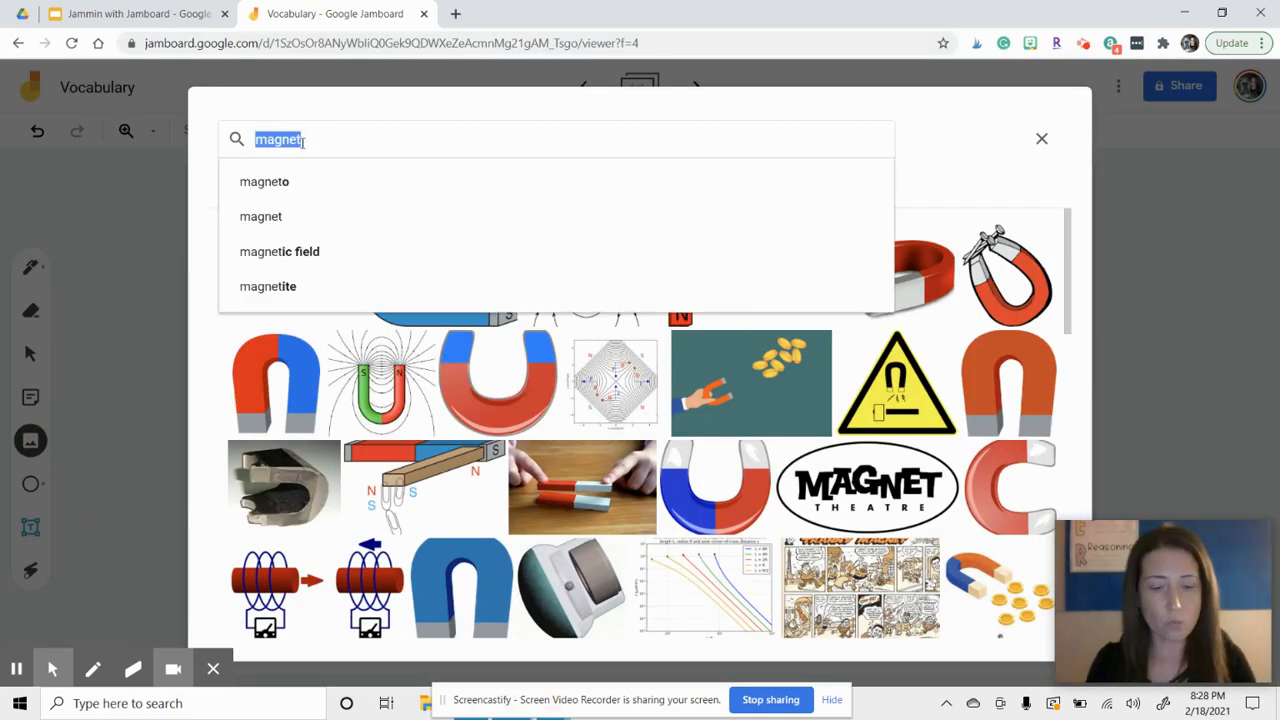
pyautogui.write('plant cell')
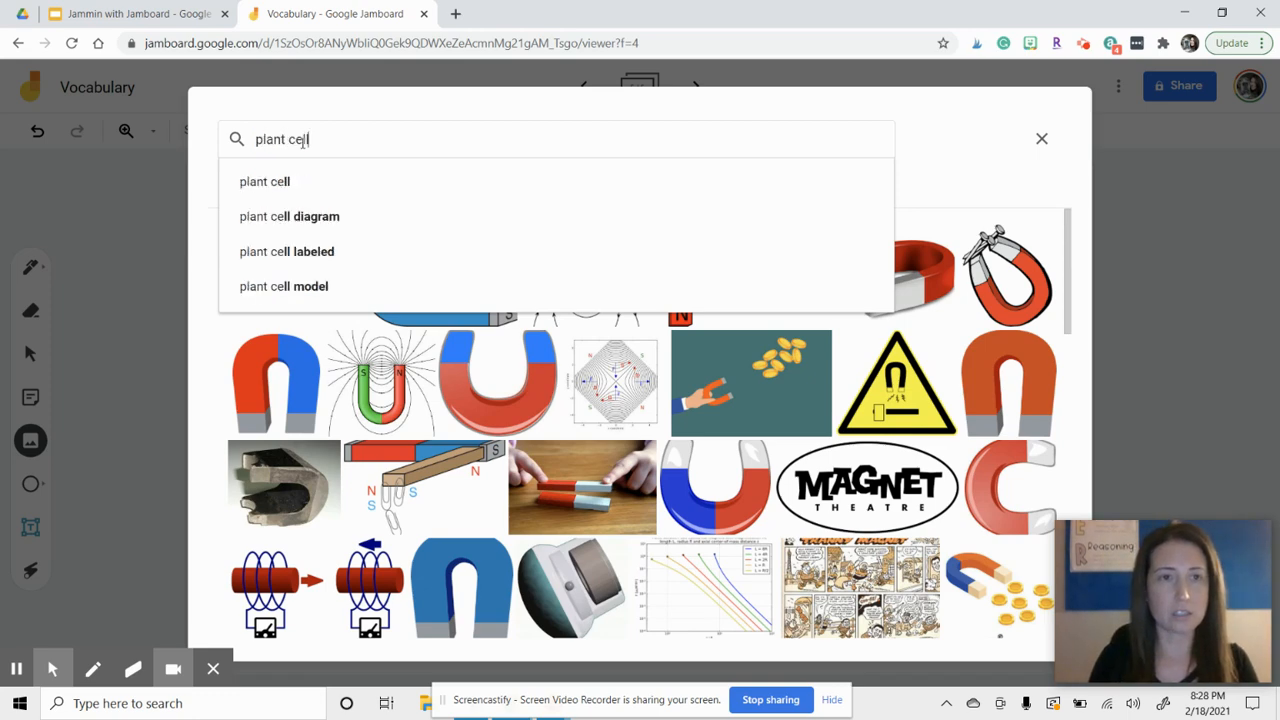
pyautogui.press('Return')
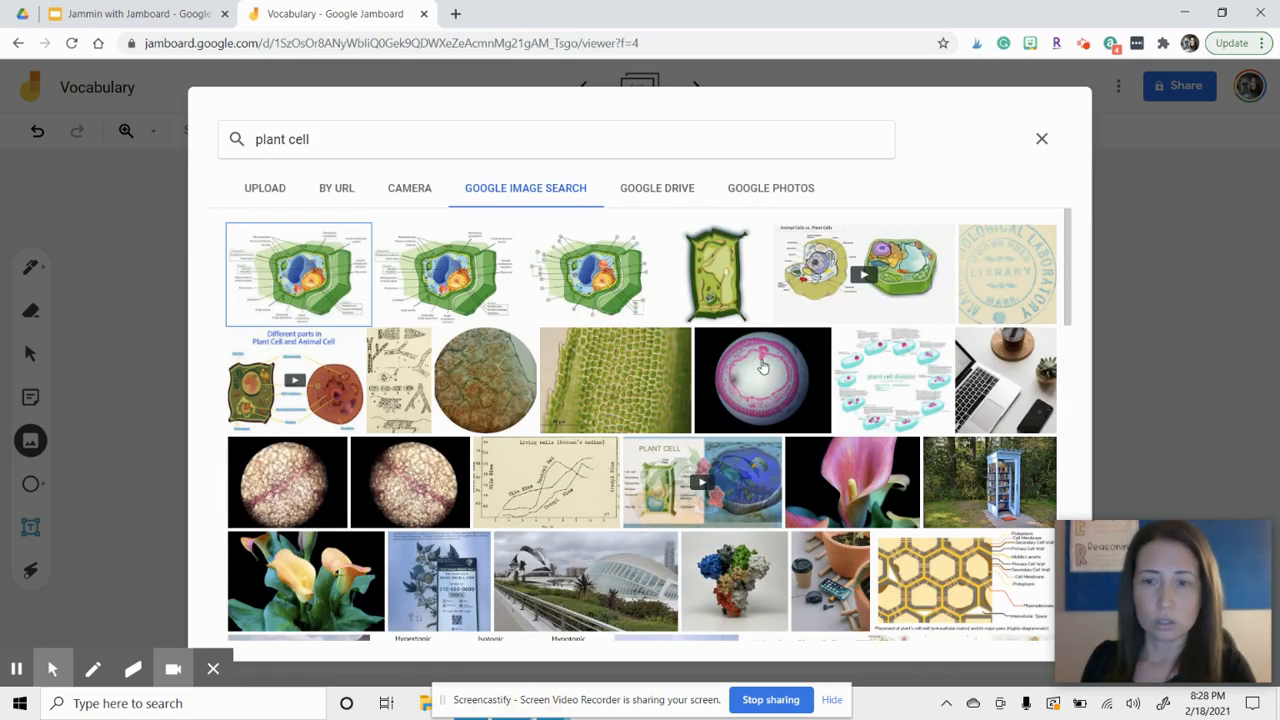
# - Insert the unlabeled green rectangular plant cell image into the fifth frame and select it there
pyautogui.scroll(-2, 764, 366)
pyautogui.scroll(-2, 764, 366)
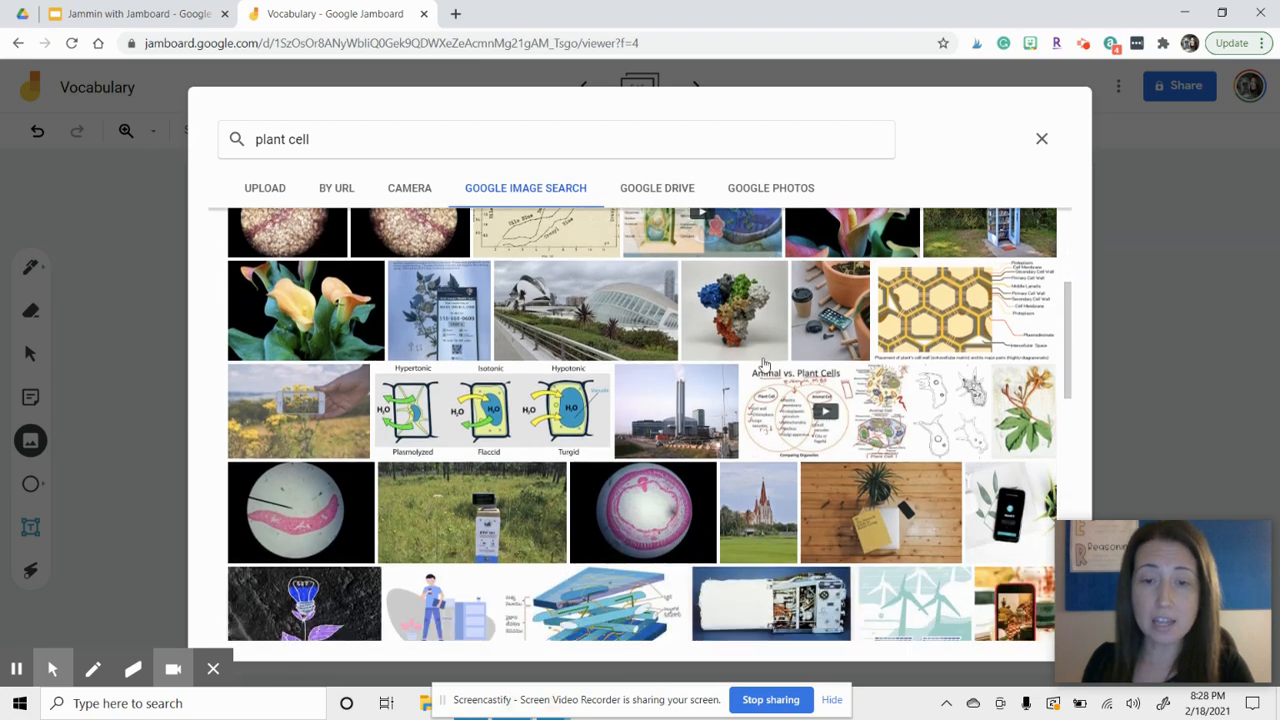
pyautogui.scroll(-4, 764, 366)
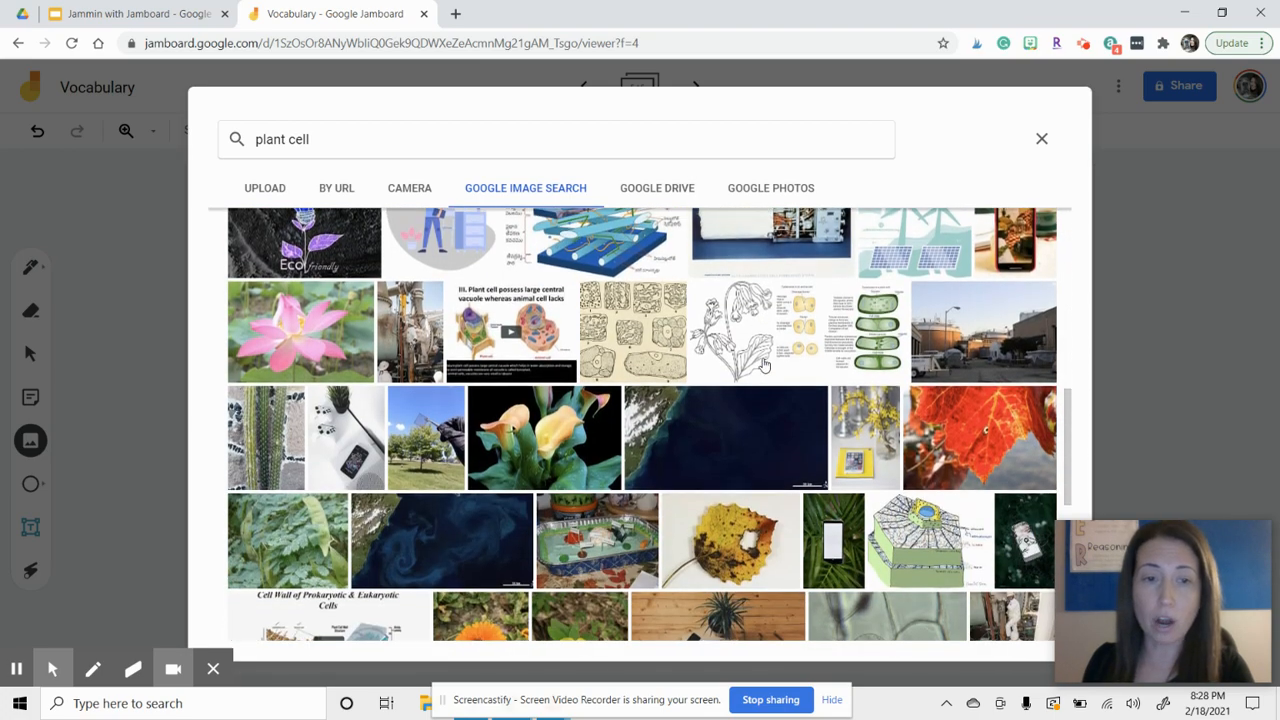
pyautogui.scroll(8, 308, 220)
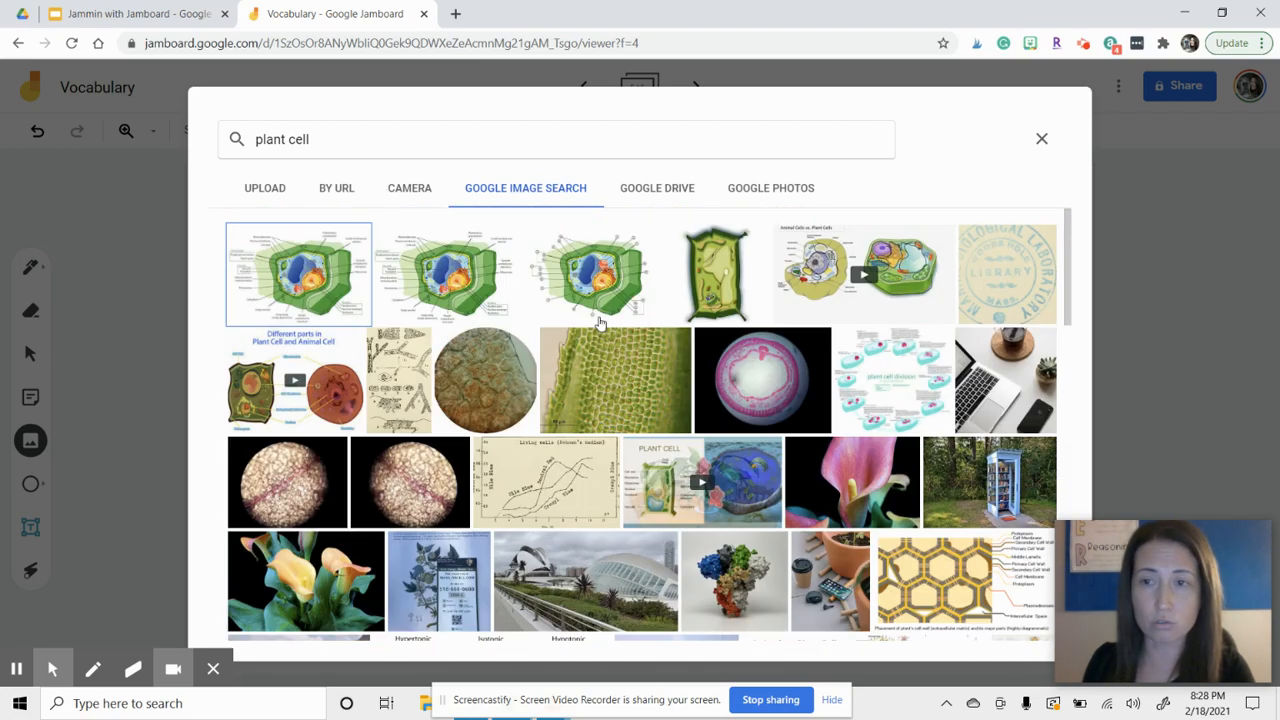
pyautogui.scroll(-2, 600, 326)
pyautogui.scroll(2, 600, 326)
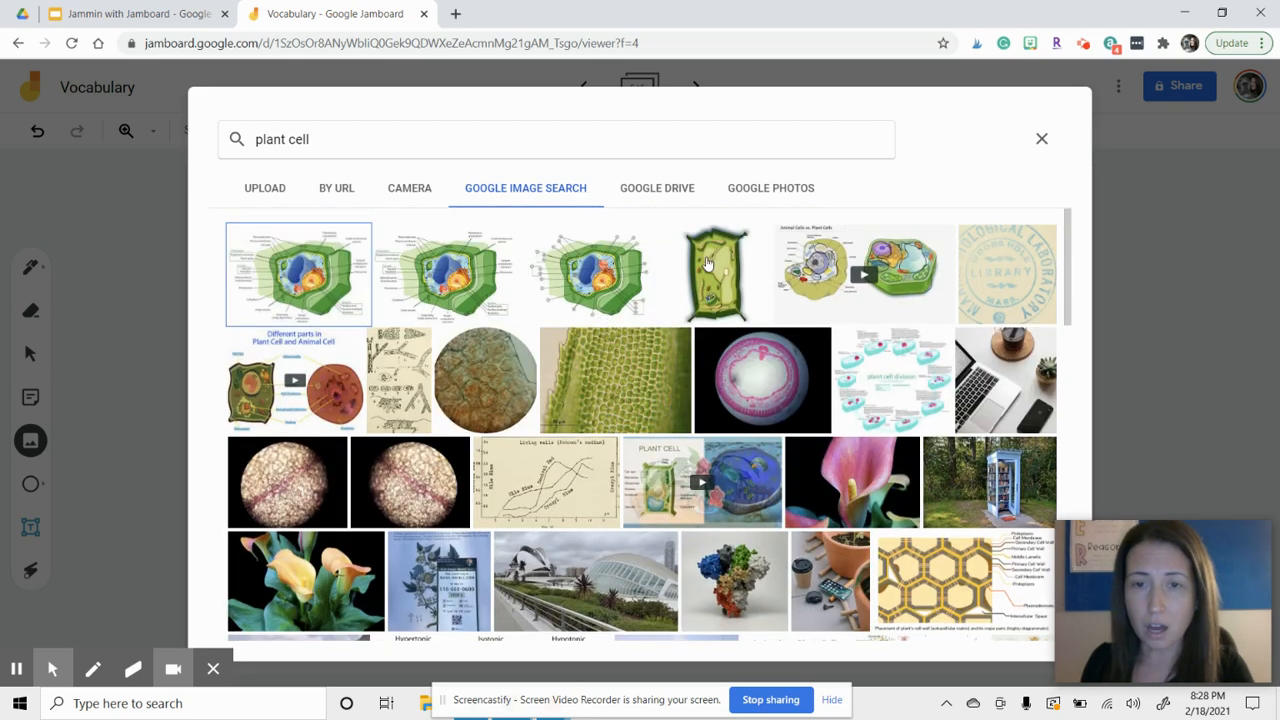
pyautogui.click(716, 290)
pyautogui.click(718, 287)
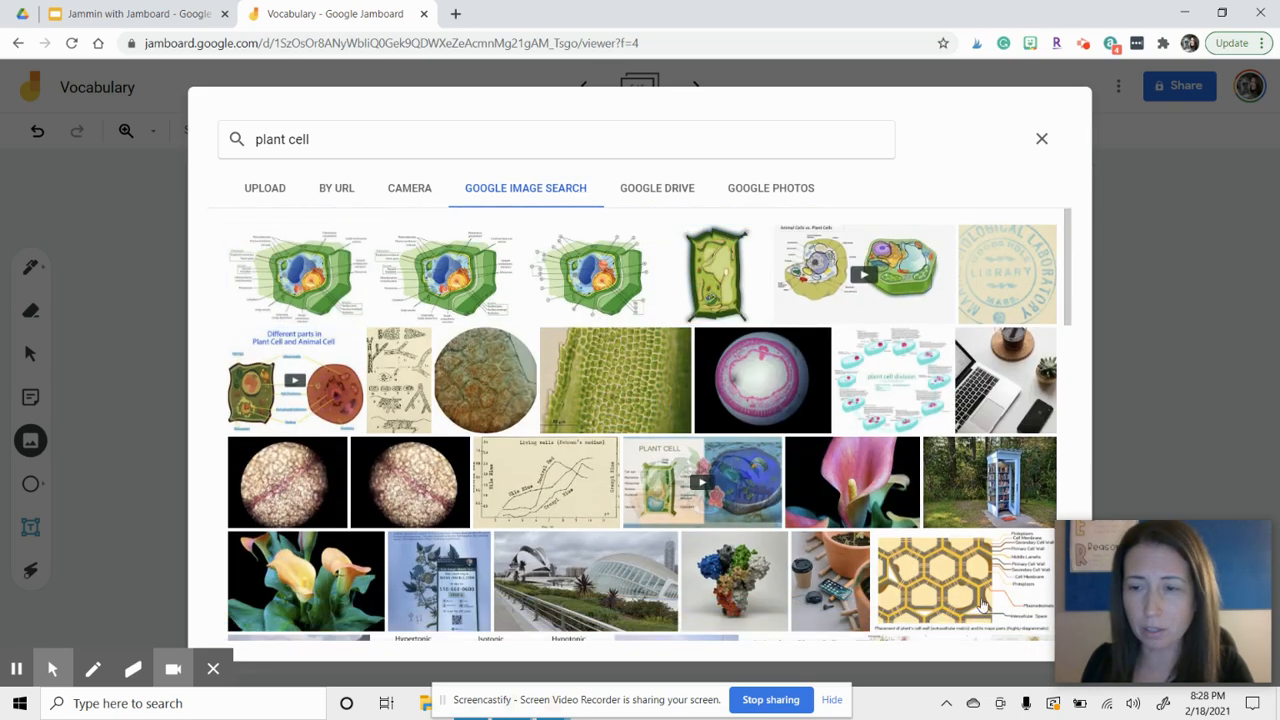
pyautogui.click(722, 279)
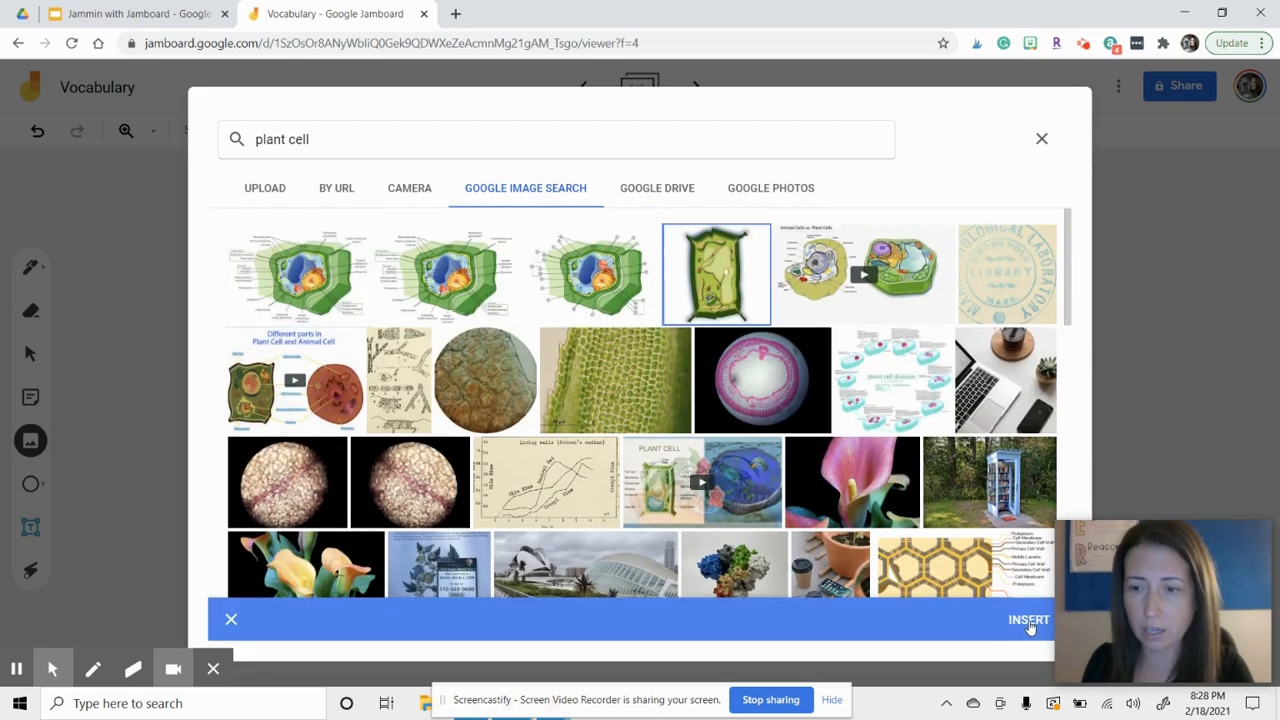
pyautogui.click(1030, 620)
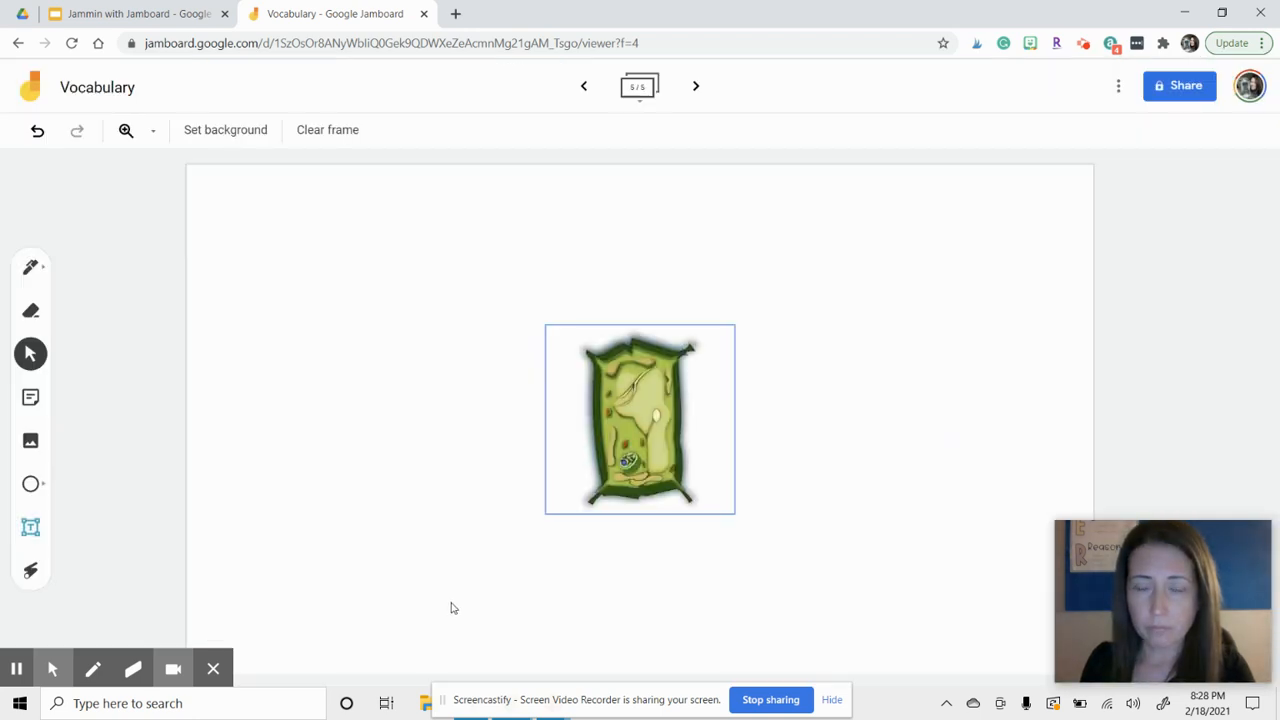
pyautogui.click(546, 323)
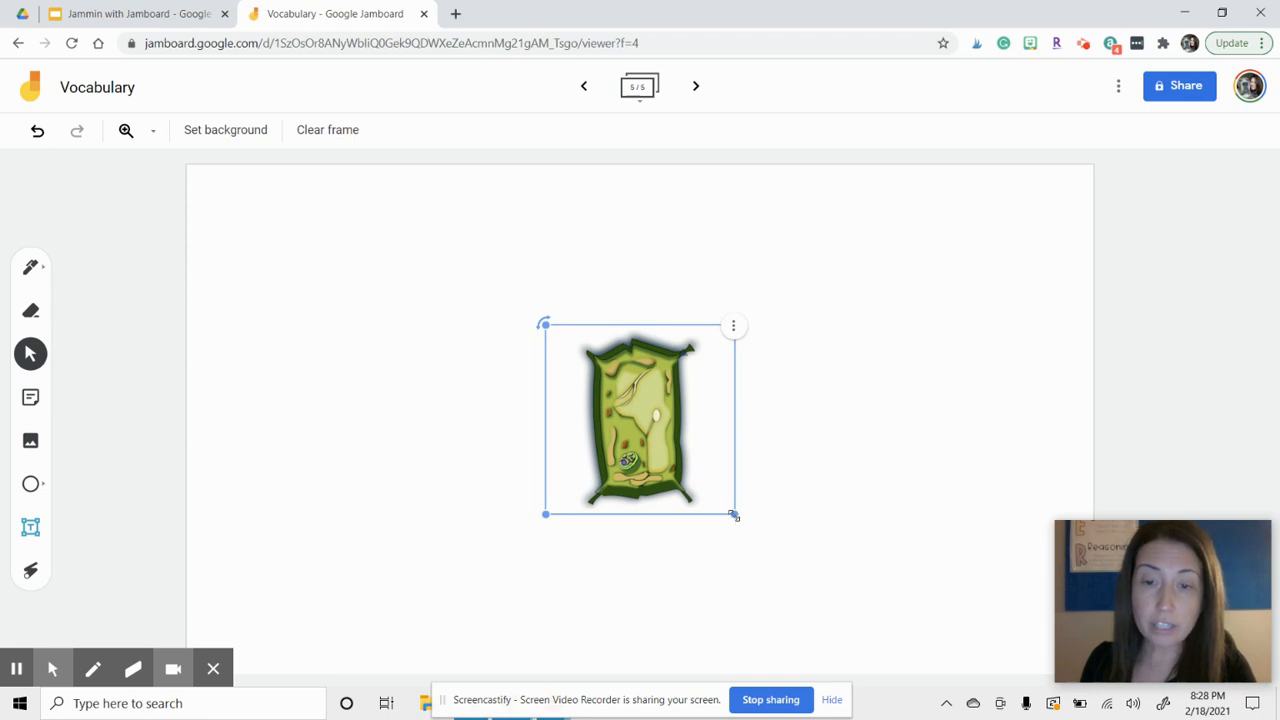
# - Enlarge the plant cell image to nearly the full height of the fifth frame and centre it there
pyautogui.moveTo(734, 514); pyautogui.dragTo(878, 705)
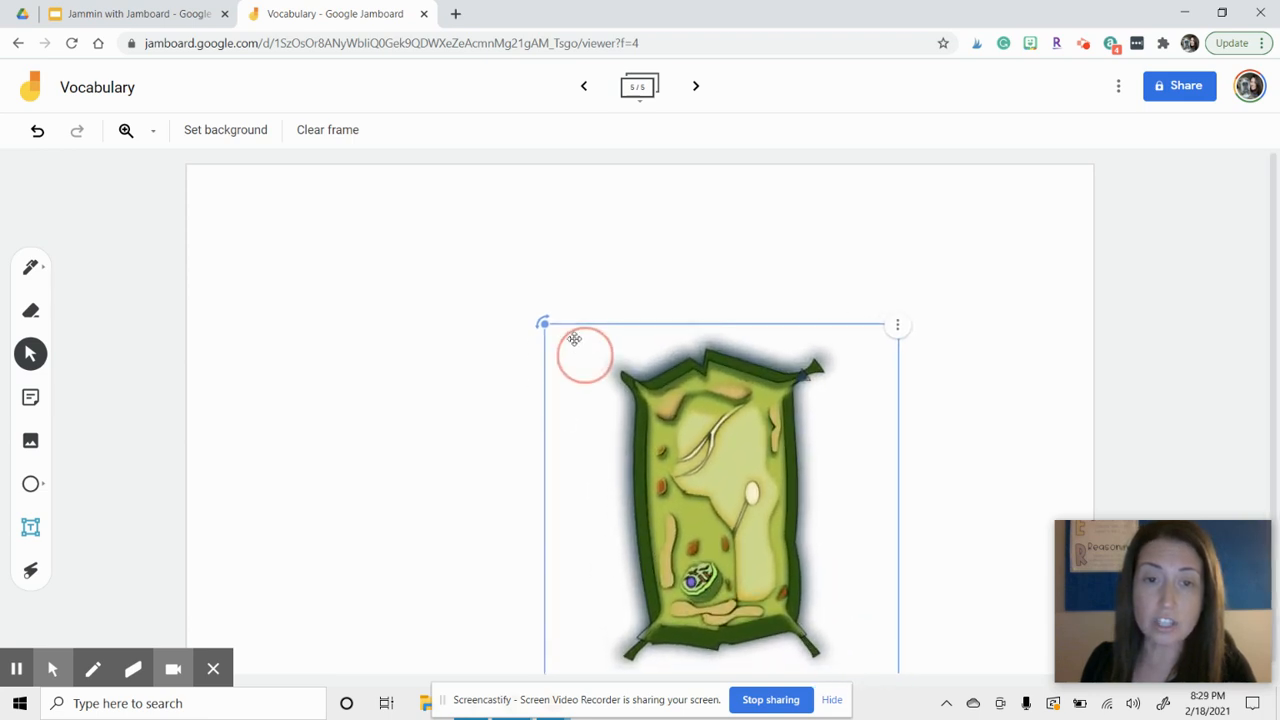
pyautogui.moveTo(571, 337); pyautogui.dragTo(475, 217)
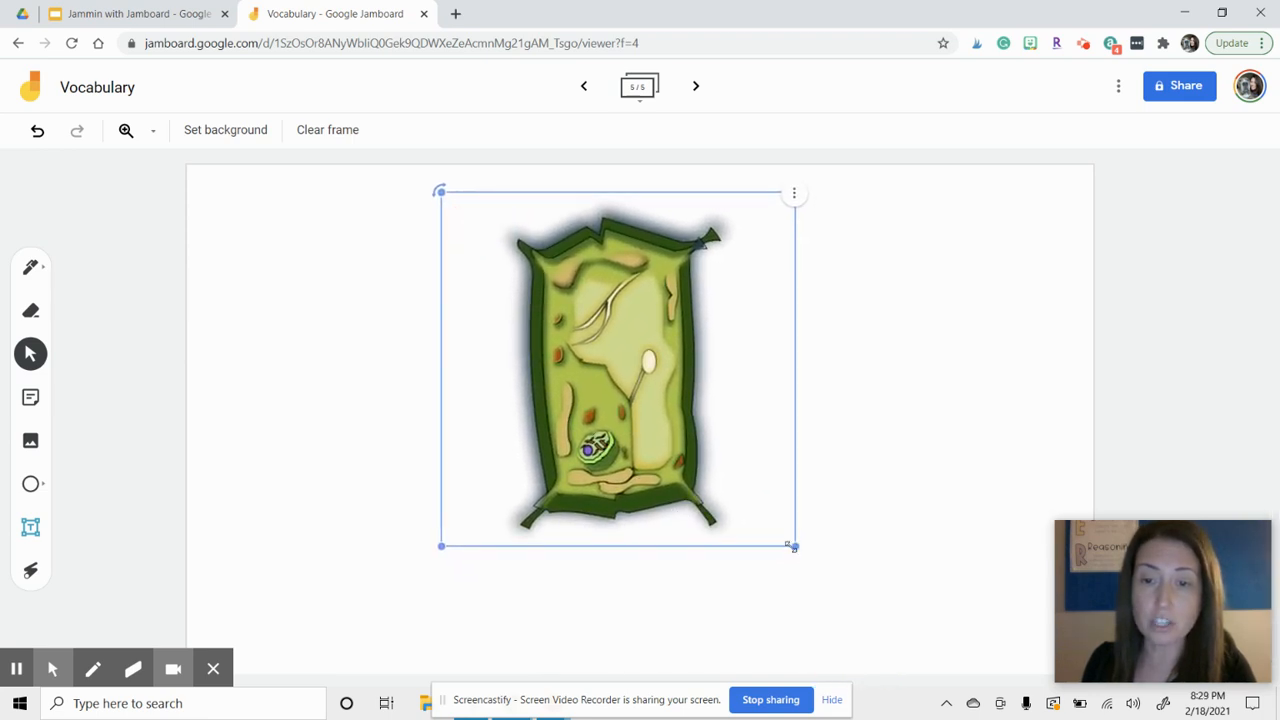
pyautogui.moveTo(795, 546); pyautogui.dragTo(890, 679)
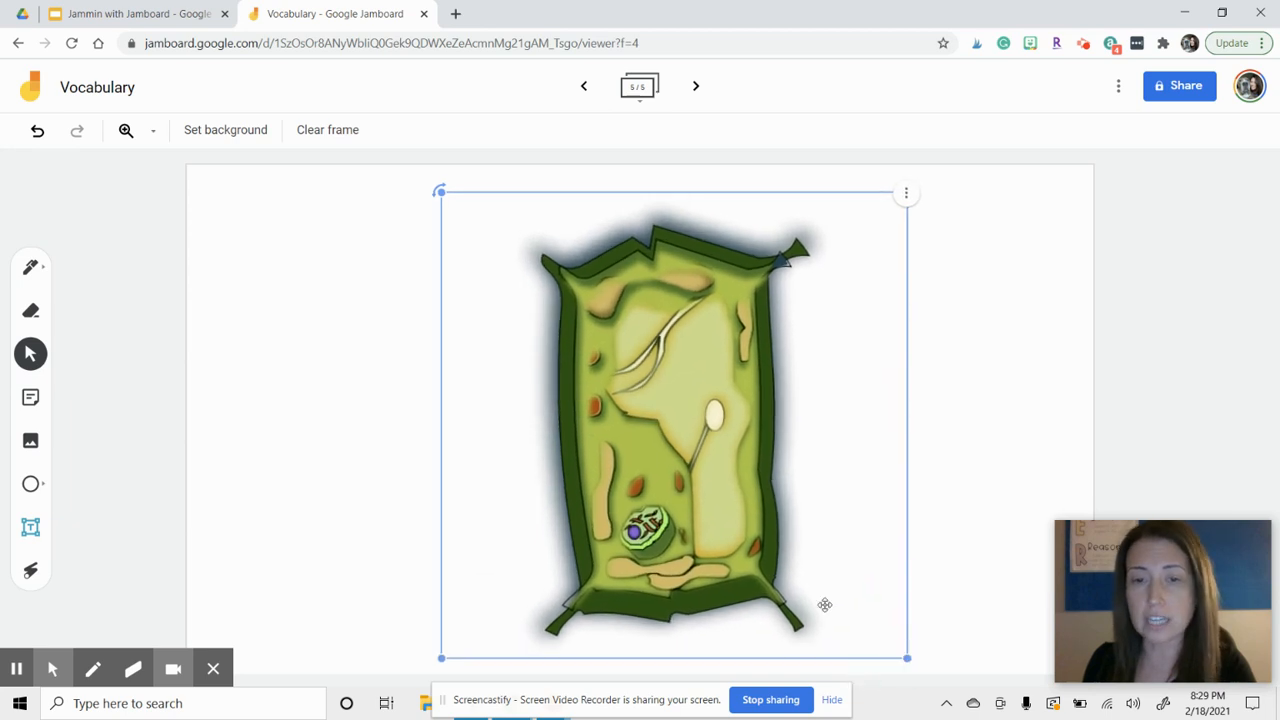
pyautogui.moveTo(712, 476); pyautogui.dragTo(680, 480)
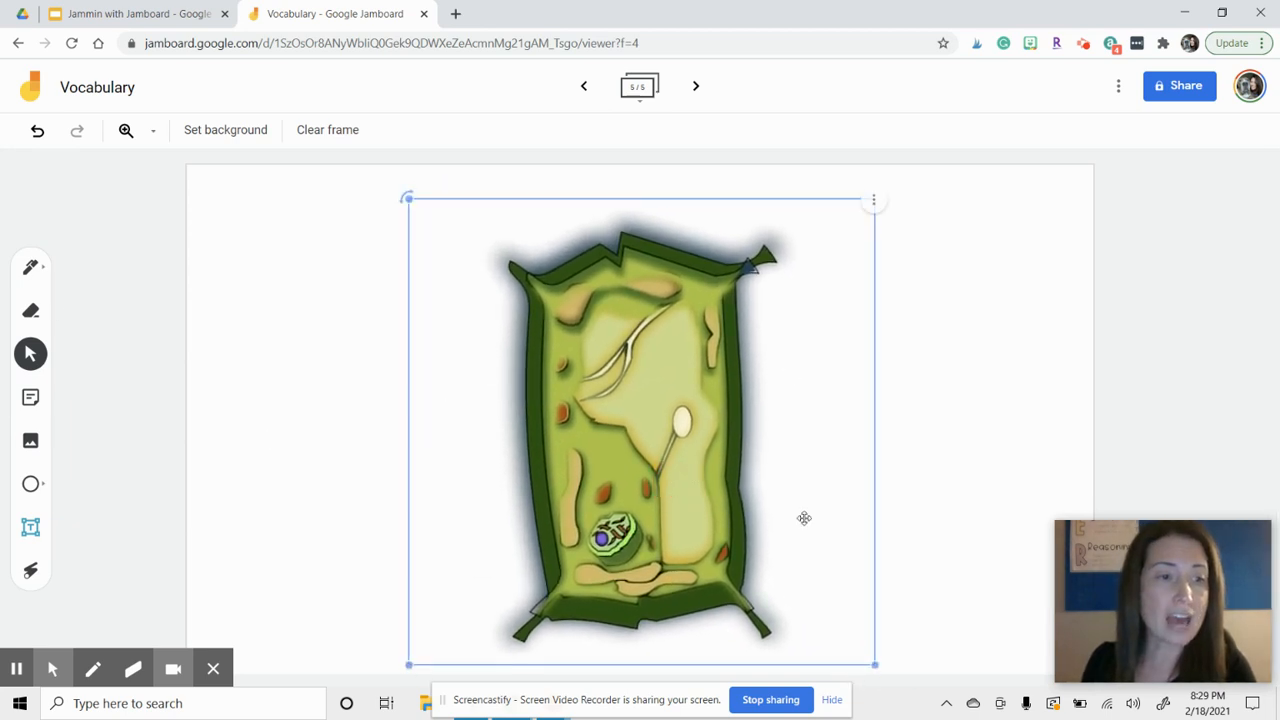
pyautogui.click(85, 385)
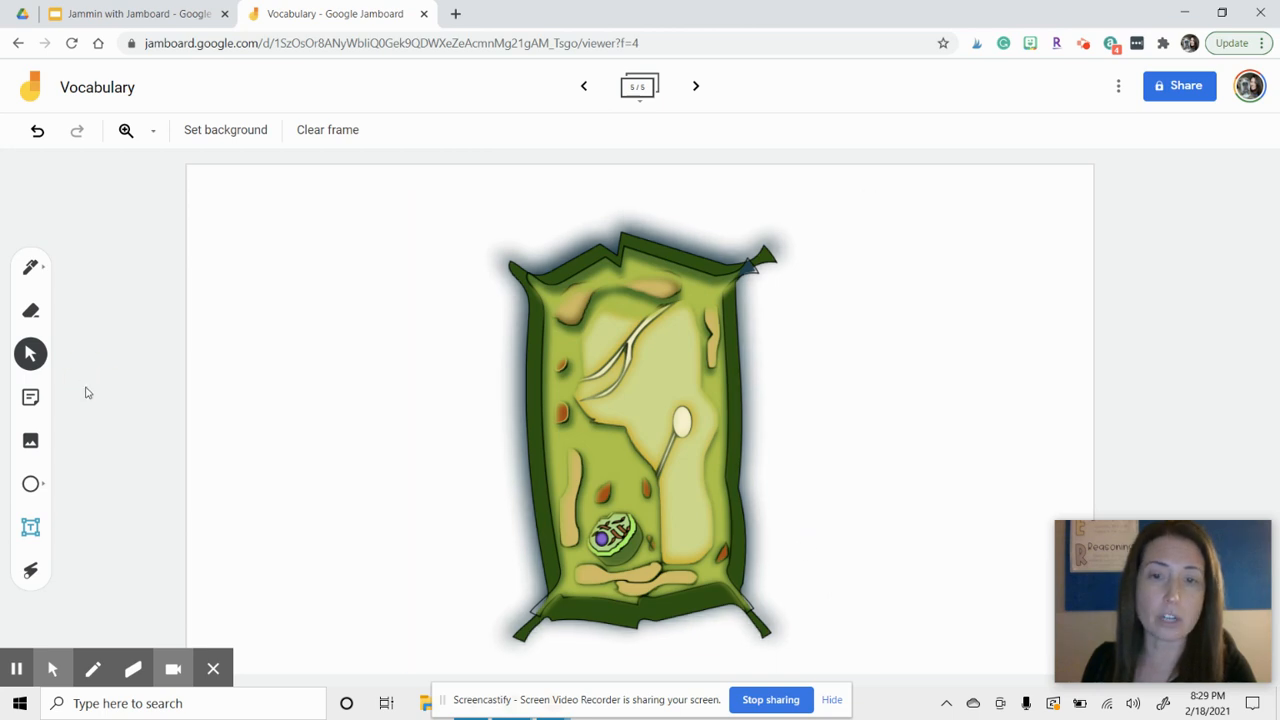
# - Draw four black pen label lines outward from the plant cell, two toward each side, including one from the nucleus
pyautogui.click(30, 267)
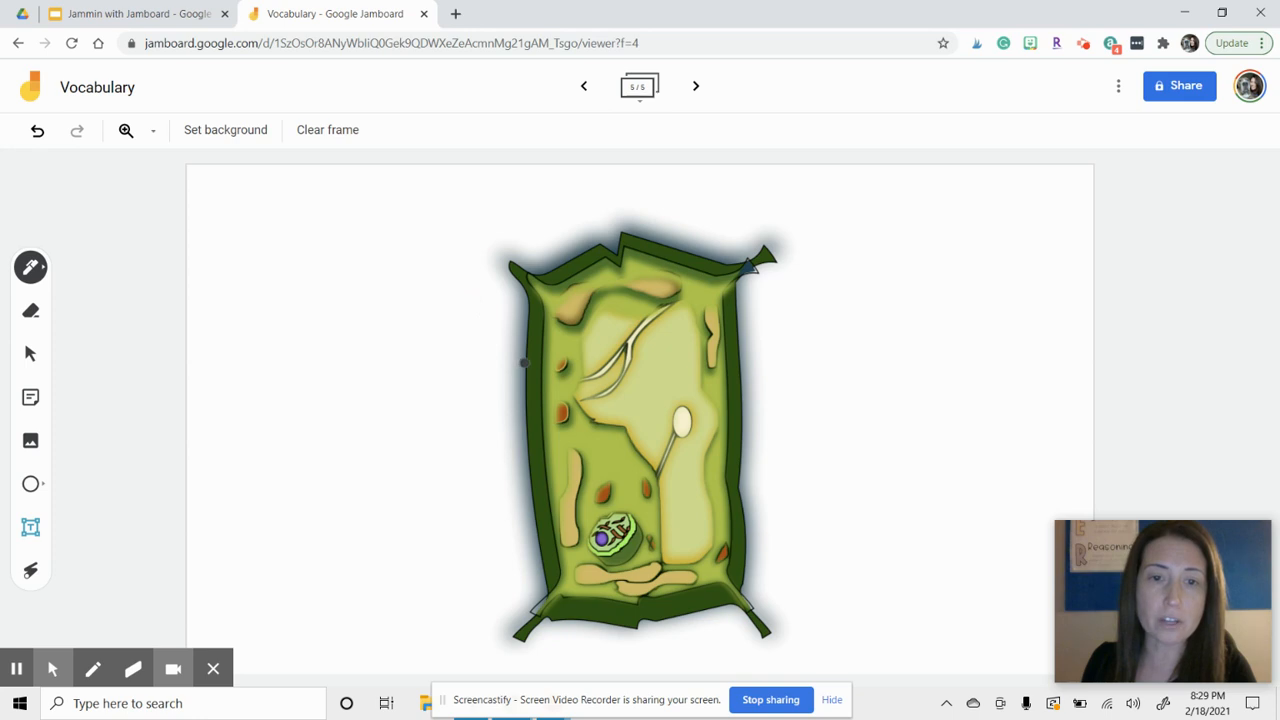
pyautogui.moveTo(522, 362); pyautogui.dragTo(420, 312)
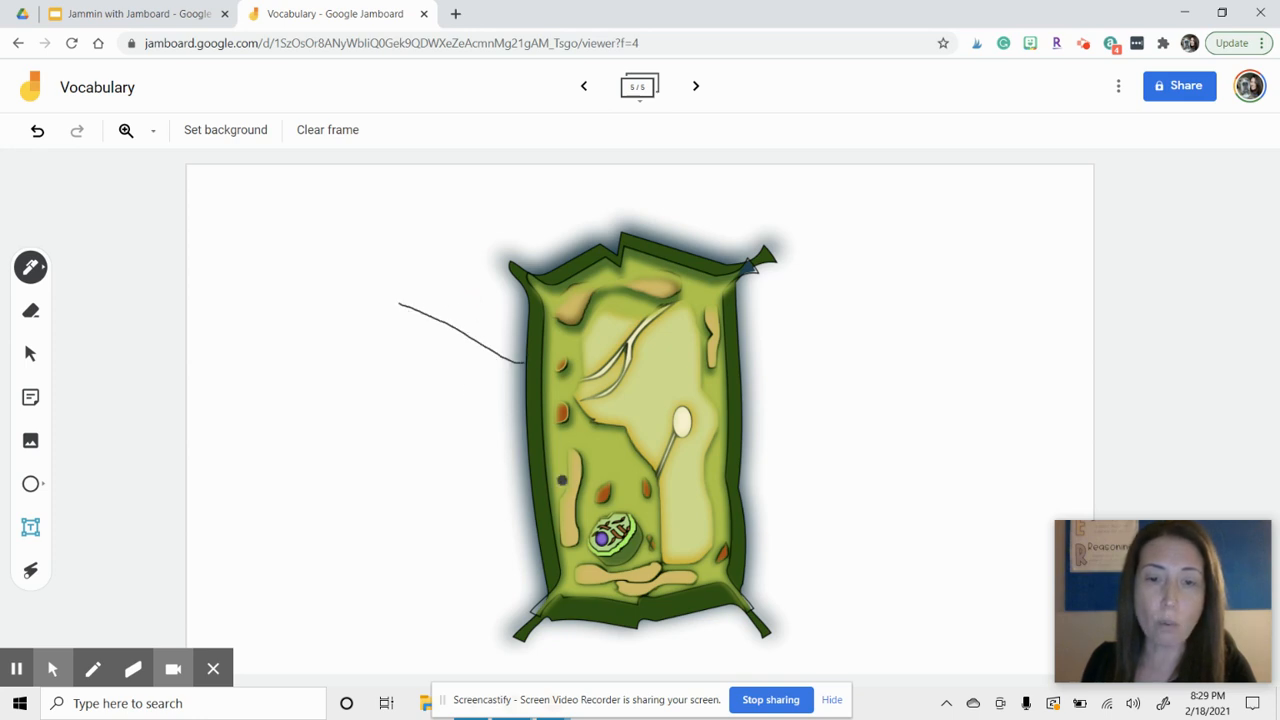
pyautogui.moveTo(596, 545); pyautogui.dragTo(431, 573)
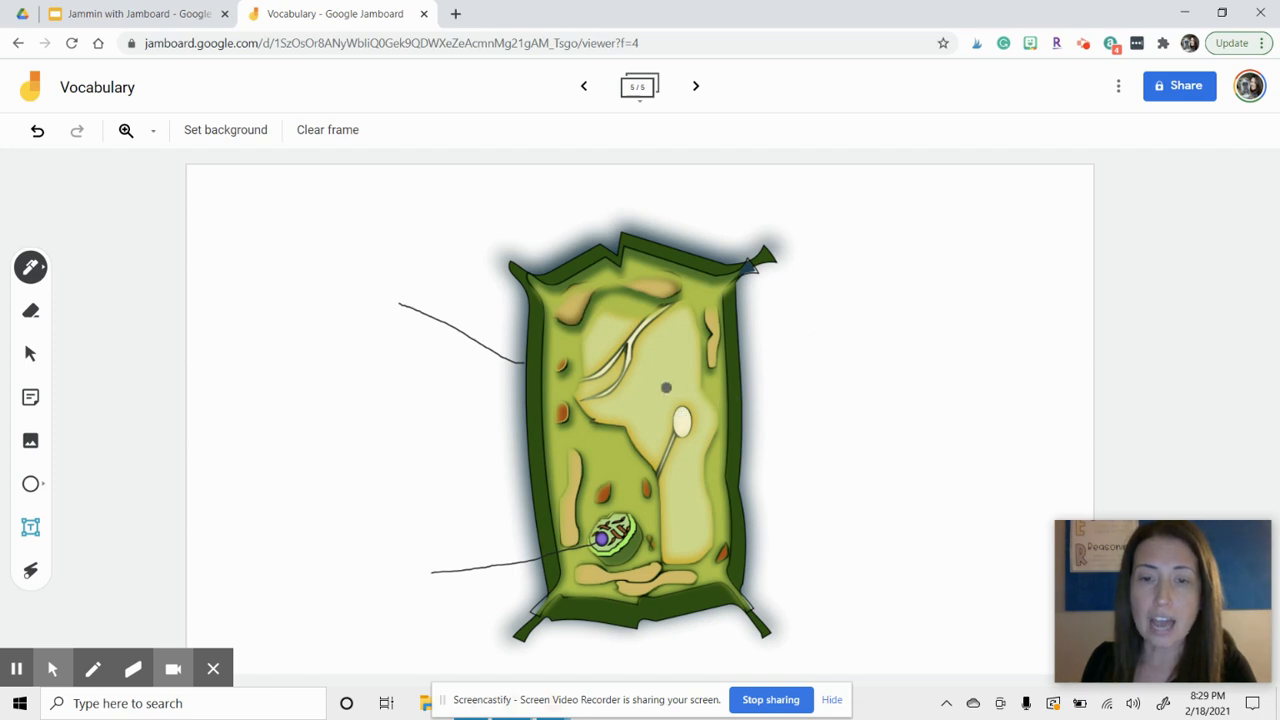
pyautogui.moveTo(665, 385); pyautogui.dragTo(855, 363)
pyautogui.moveTo(703, 297); pyautogui.dragTo(873, 292)
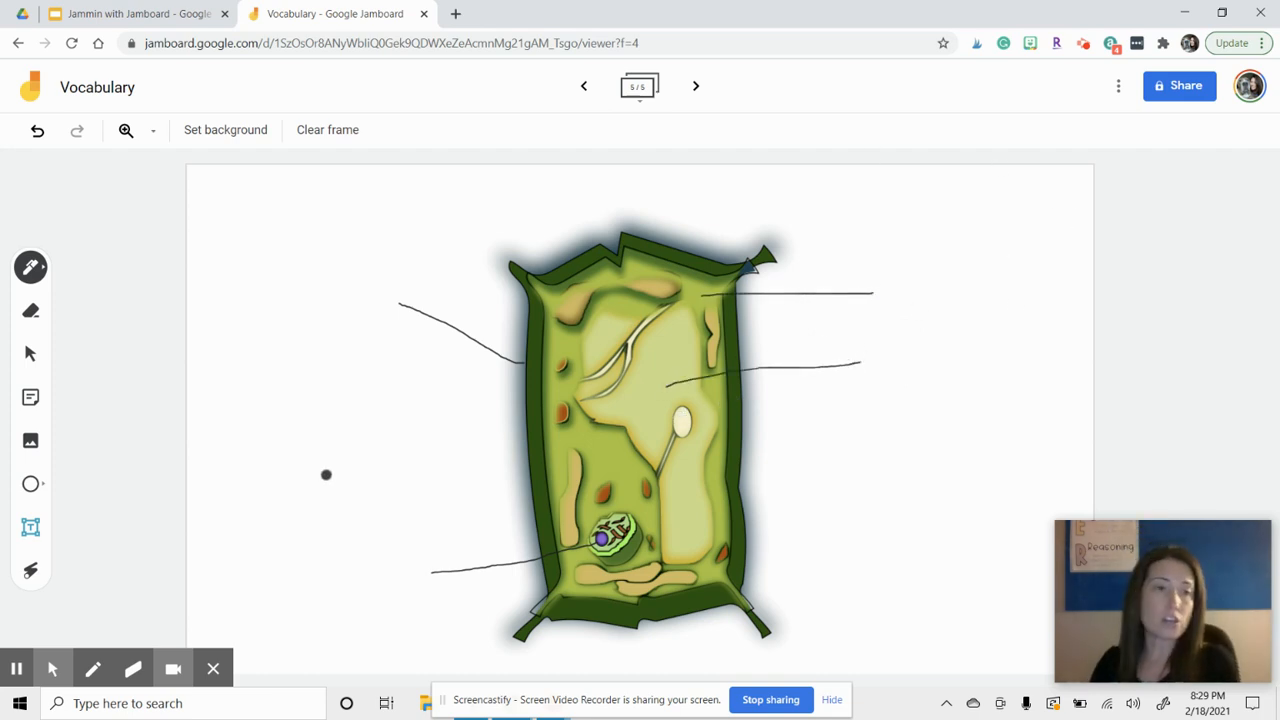
# - Create a pink sticky note reading Cytoplasm and place it in the fifth frame's upper-right corner
pyautogui.click(30, 398)
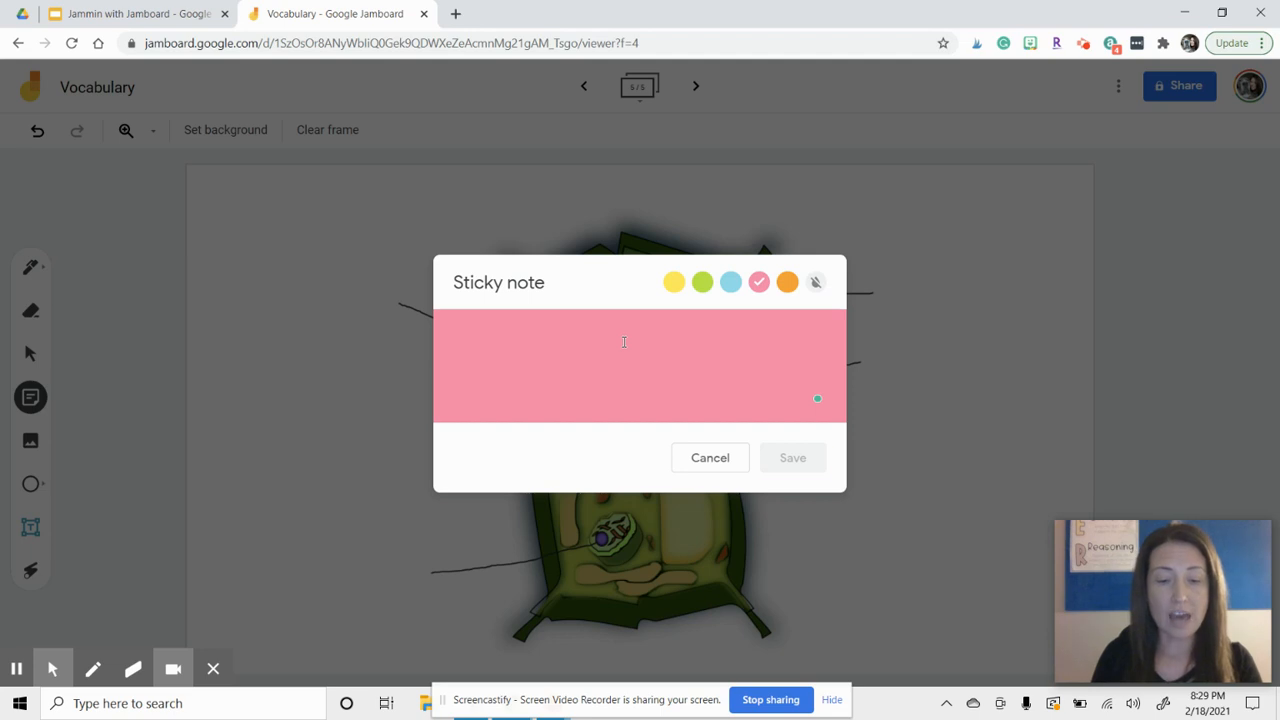
pyautogui.write('Cytopla')
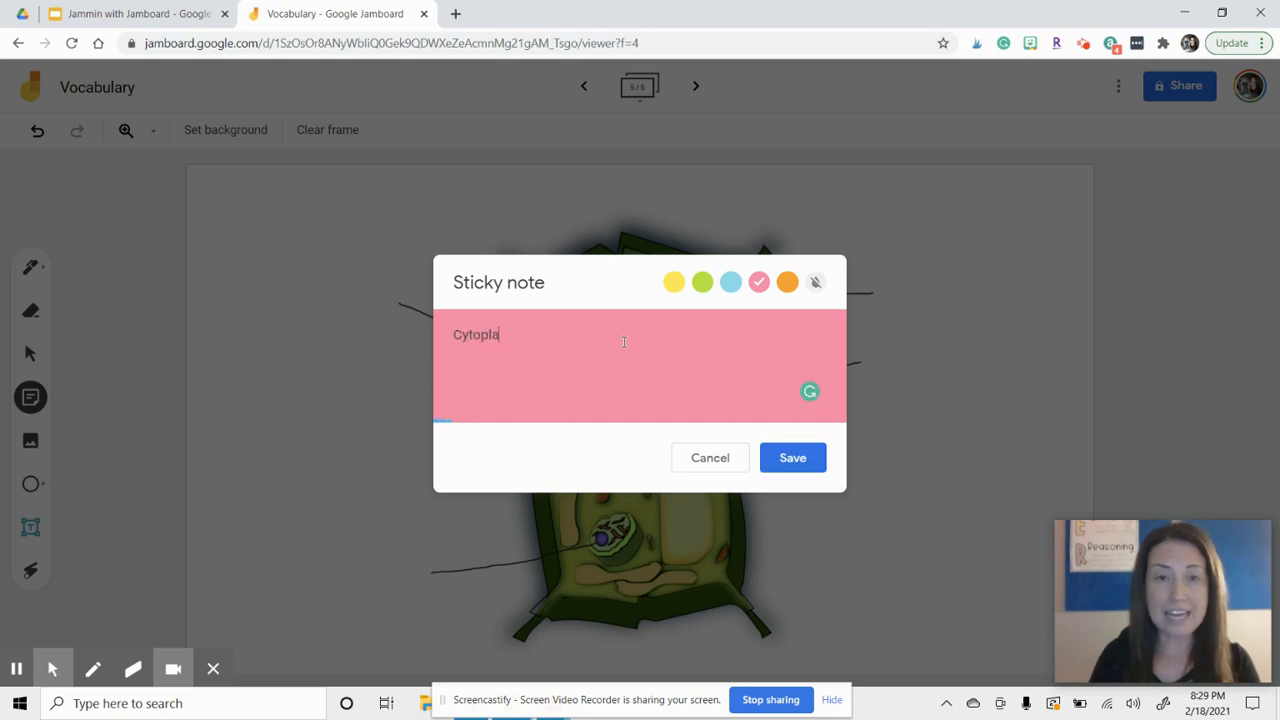
pyautogui.write('sm')
pyautogui.click(790, 456)
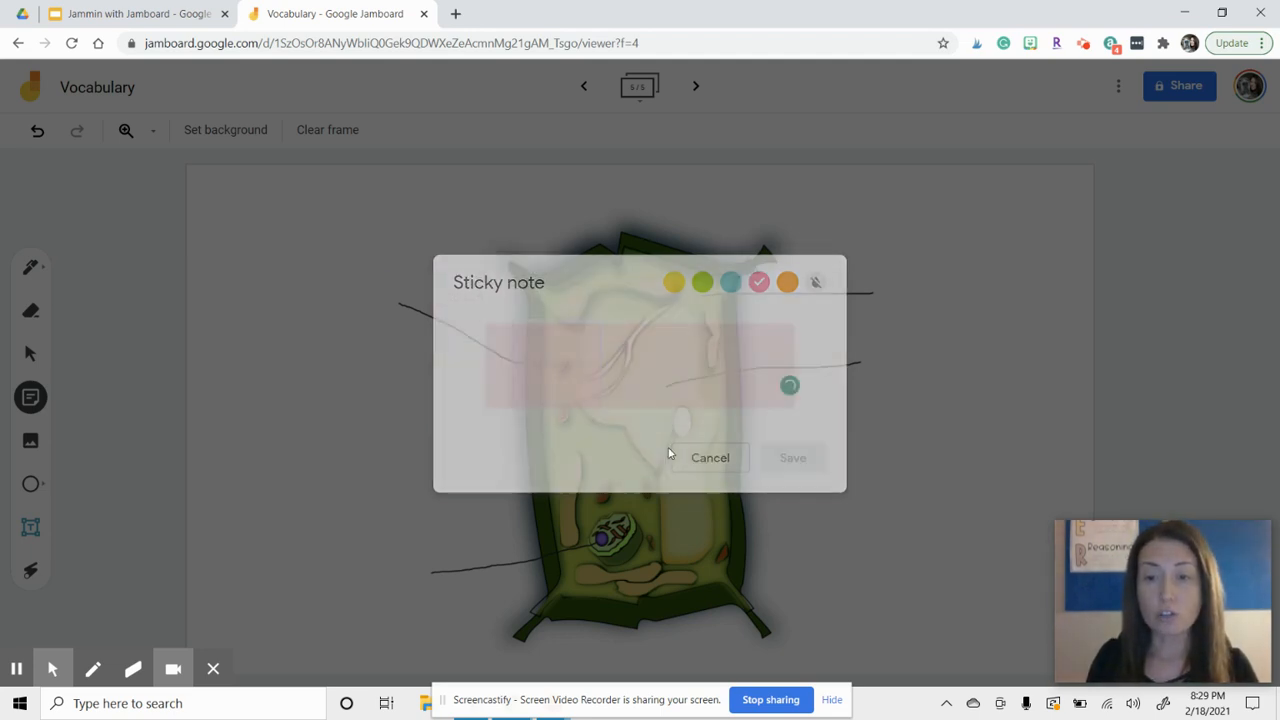
pyautogui.click(680, 460)
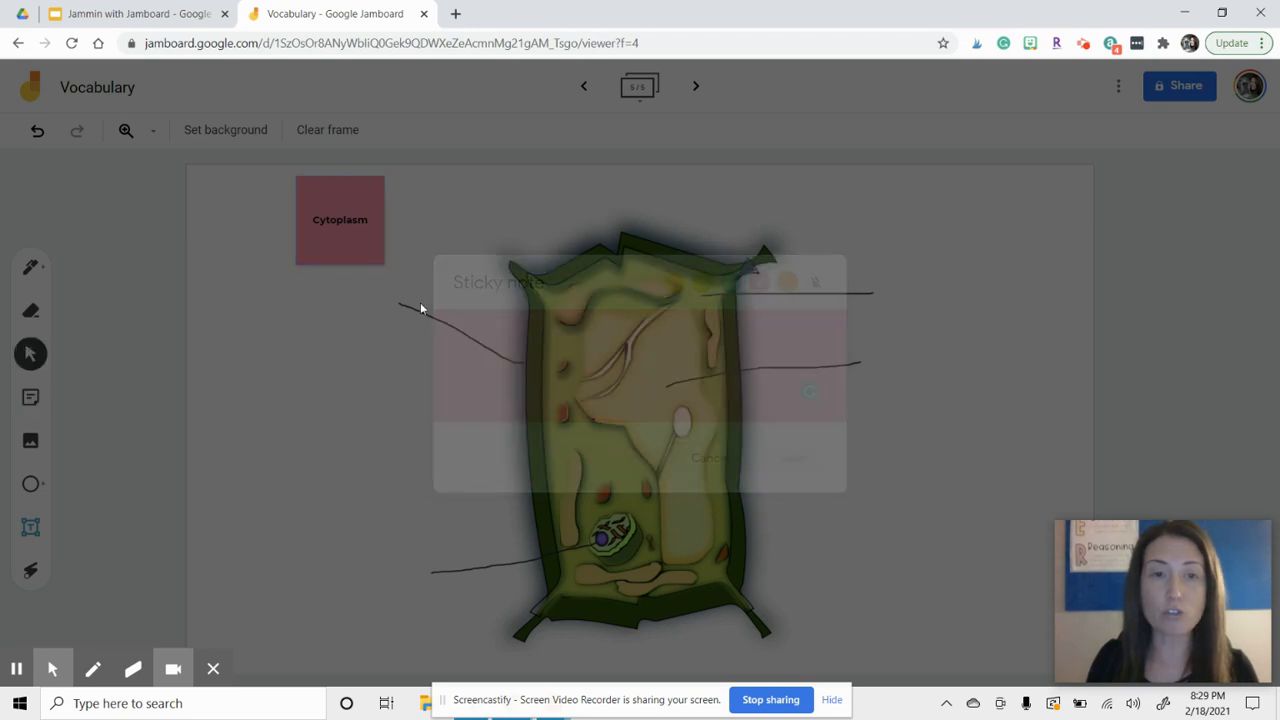
pyautogui.moveTo(340, 260); pyautogui.dragTo(1027, 243)
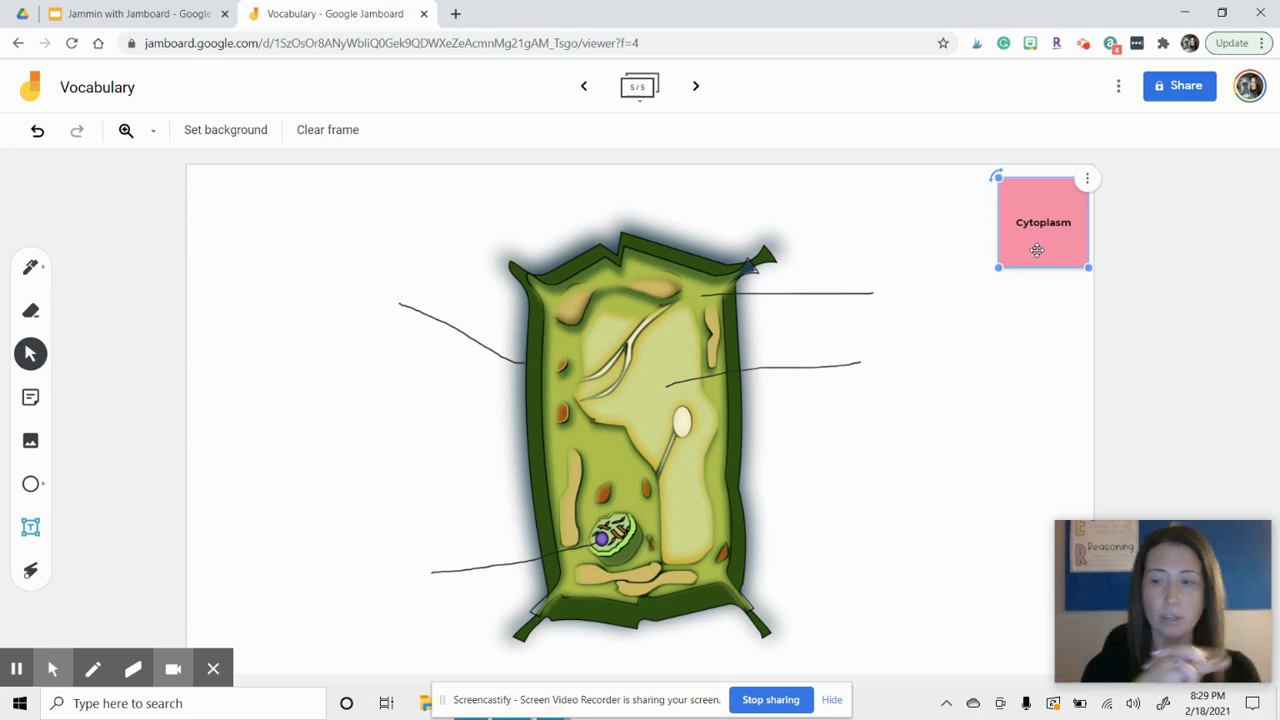
pyautogui.click(661, 438)
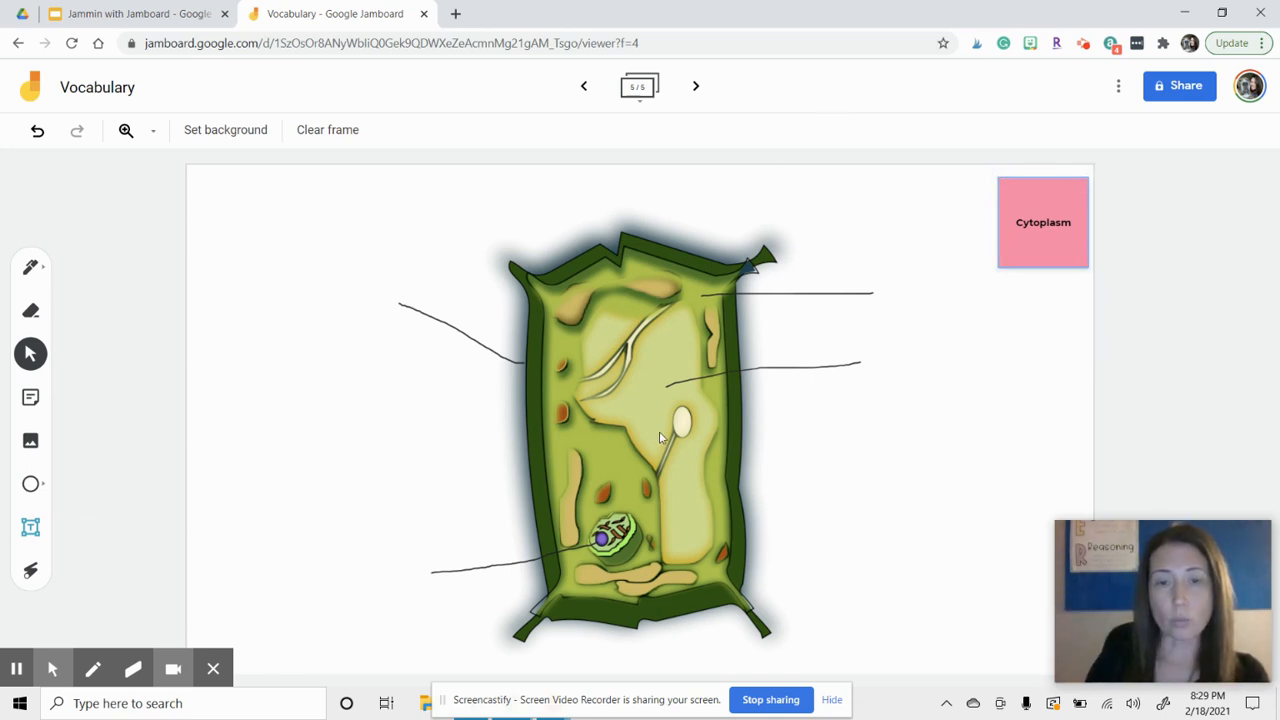
# - Circle the plant cell's nucleus with the laser pointer to highlight it temporarily
pyautogui.click(30, 574)
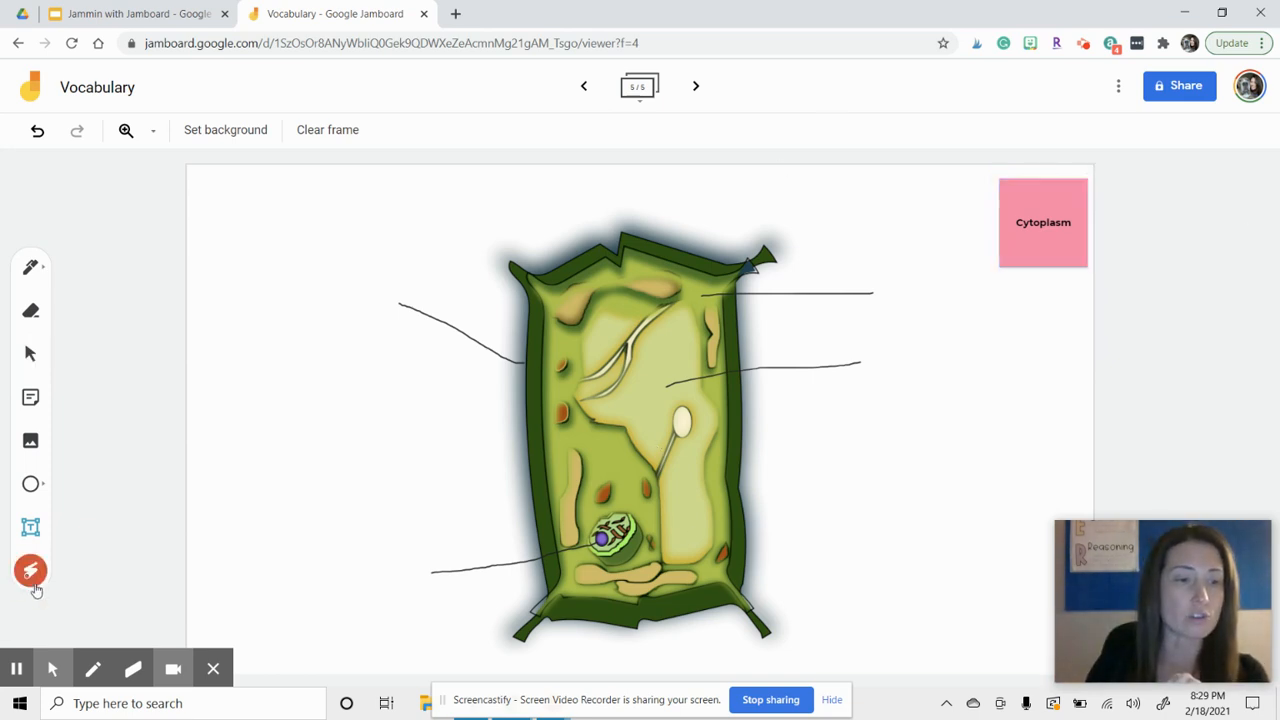
pyautogui.moveTo(634, 502)
pyautogui.mouseDown()
pyautogui.moveTo(620, 577)
pyautogui.moveTo(567, 512)
pyautogui.mouseUp()
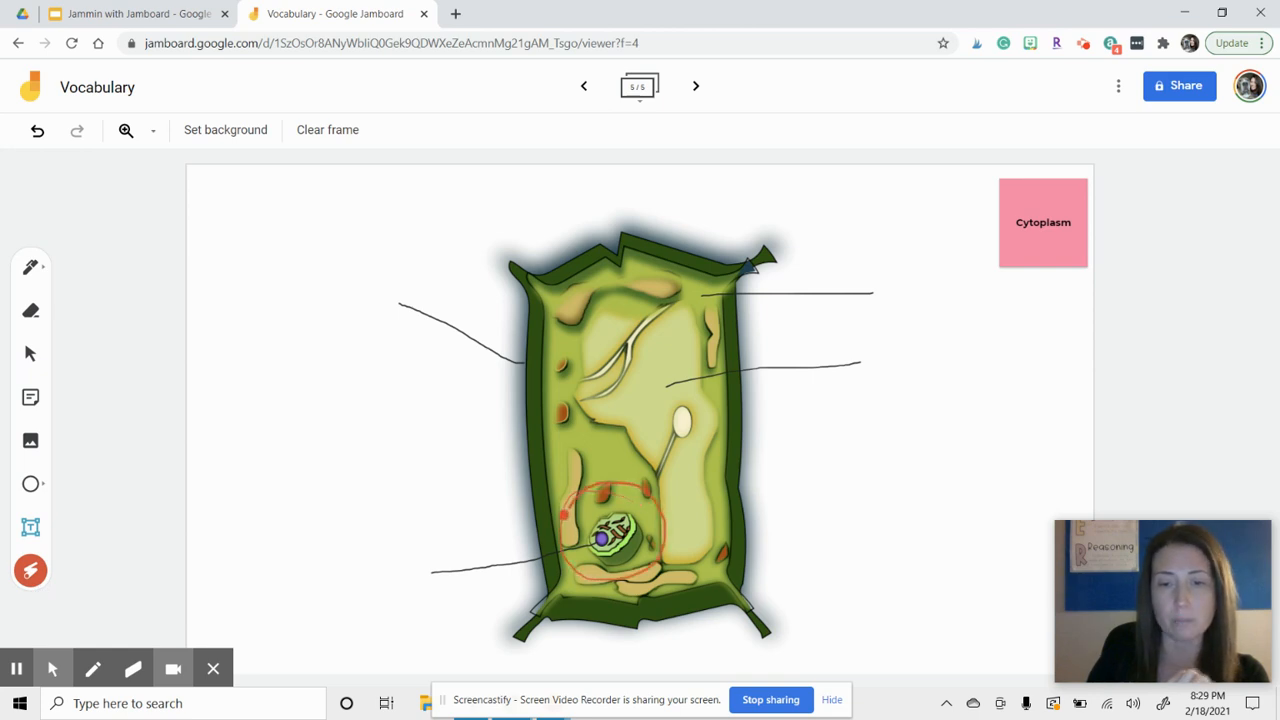
pyautogui.moveTo(642, 553)
pyautogui.mouseDown()
pyautogui.moveTo(588, 502)
pyautogui.moveTo(640, 502)
pyautogui.moveTo(651, 560)
pyautogui.moveTo(614, 506)
pyautogui.moveTo(650, 560)
pyautogui.moveTo(590, 522)
pyautogui.moveTo(655, 560)
pyautogui.moveTo(590, 526)
pyautogui.moveTo(602, 430)
pyautogui.moveTo(650, 578)
pyautogui.moveTo(612, 440)
pyautogui.moveTo(592, 508)
pyautogui.moveTo(600, 562)
pyautogui.moveTo(608, 486)
pyautogui.moveTo(600, 578)
pyautogui.moveTo(626, 516)
pyautogui.mouseUp()
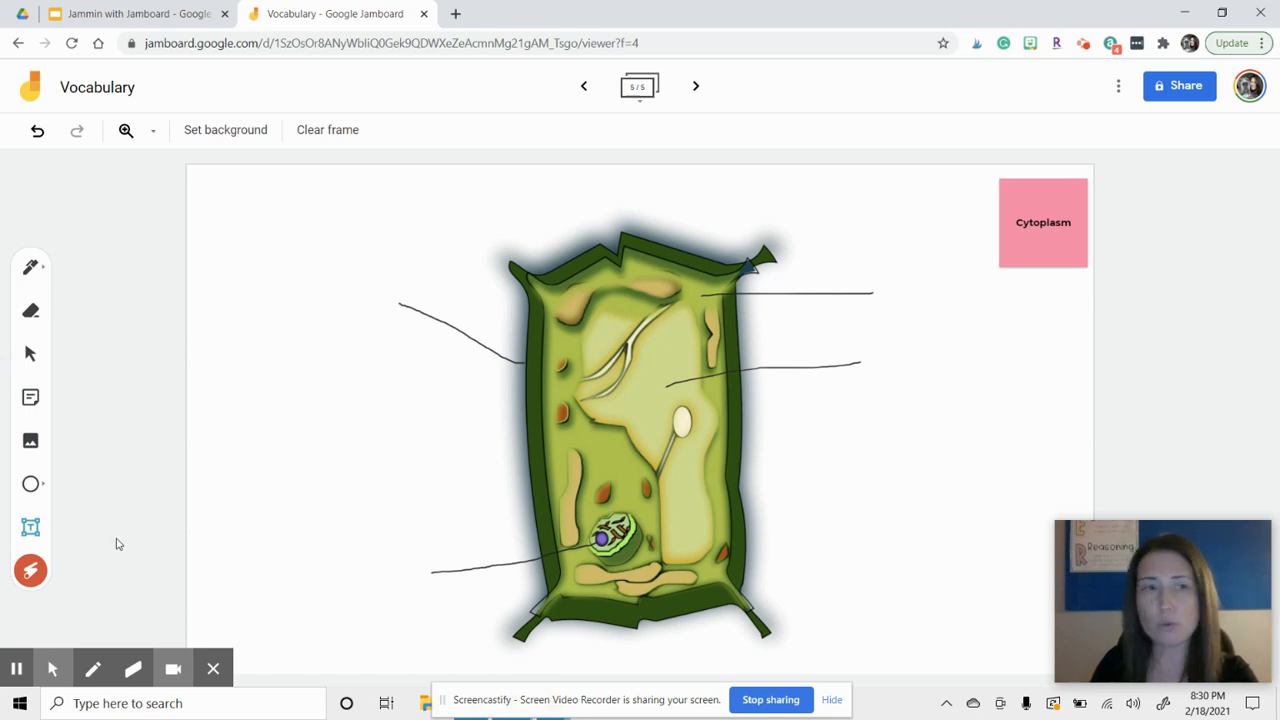
# - Add a sixth frame to the Jam and add a blank second slide to the Jammin with Jamboard presentation in Google Slides
pyautogui.click(697, 87)
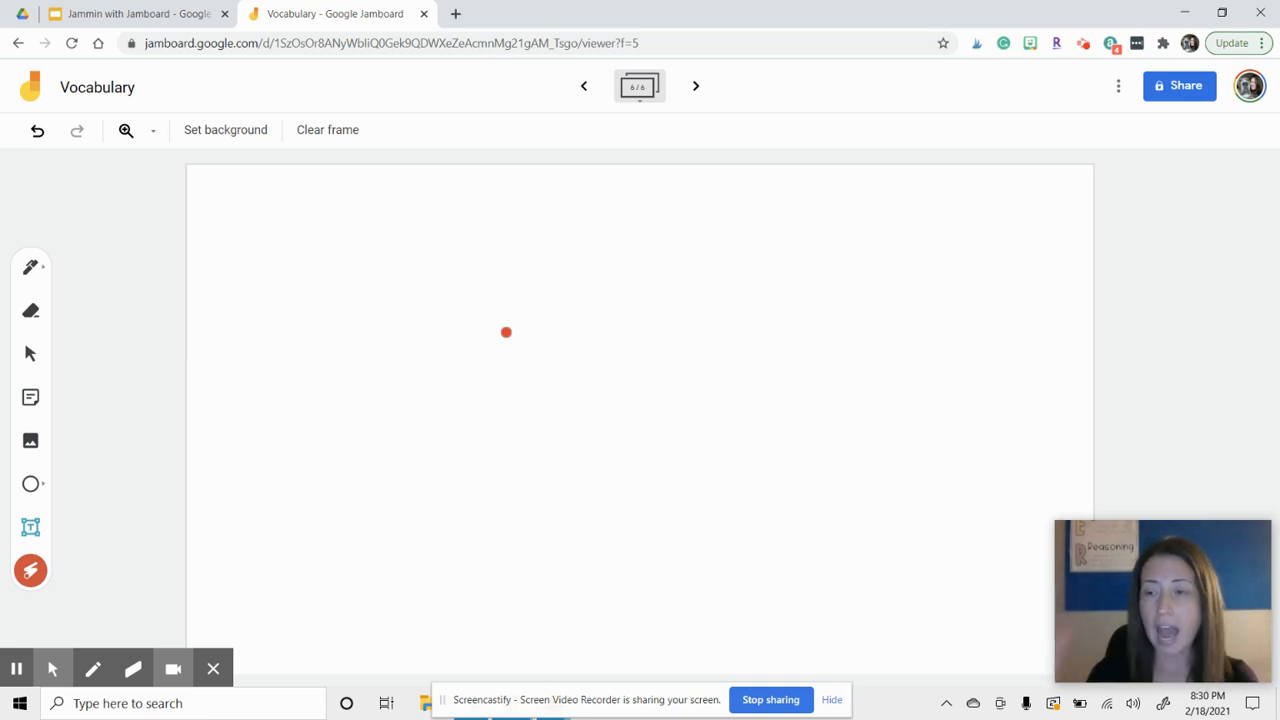
pyautogui.click(119, 18)
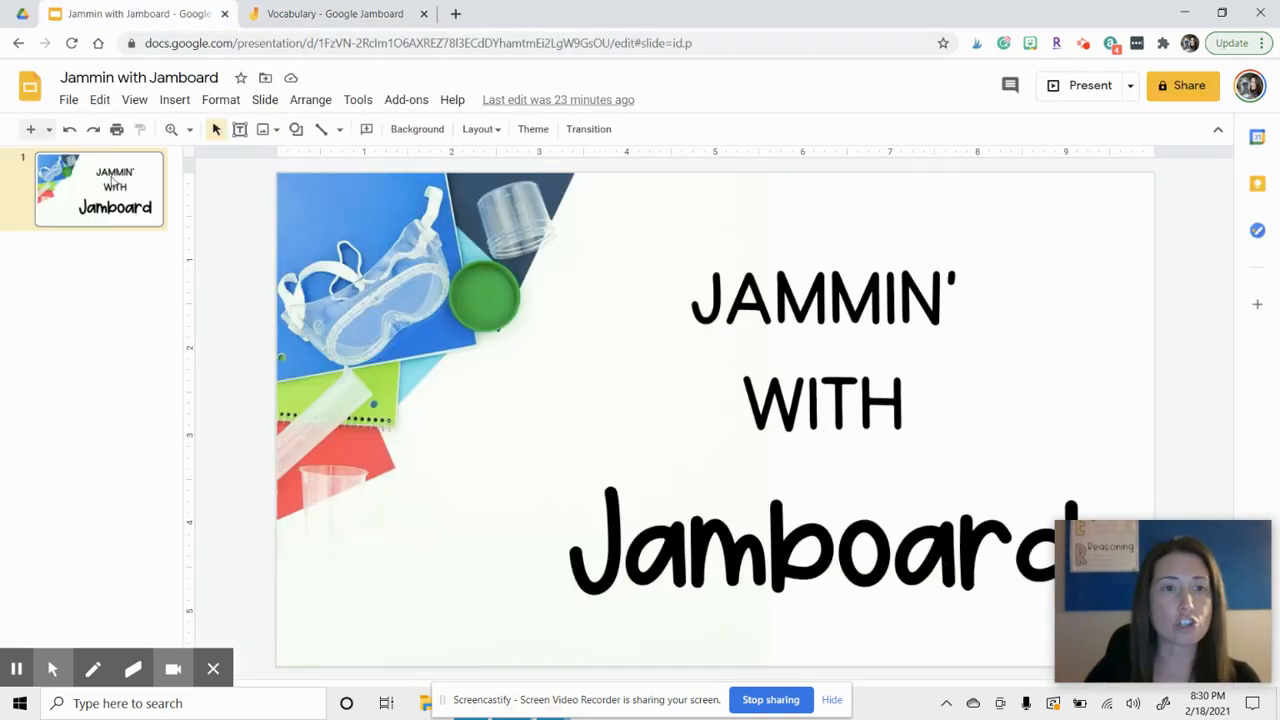
pyautogui.click(49, 130)
pyautogui.click(180, 440)
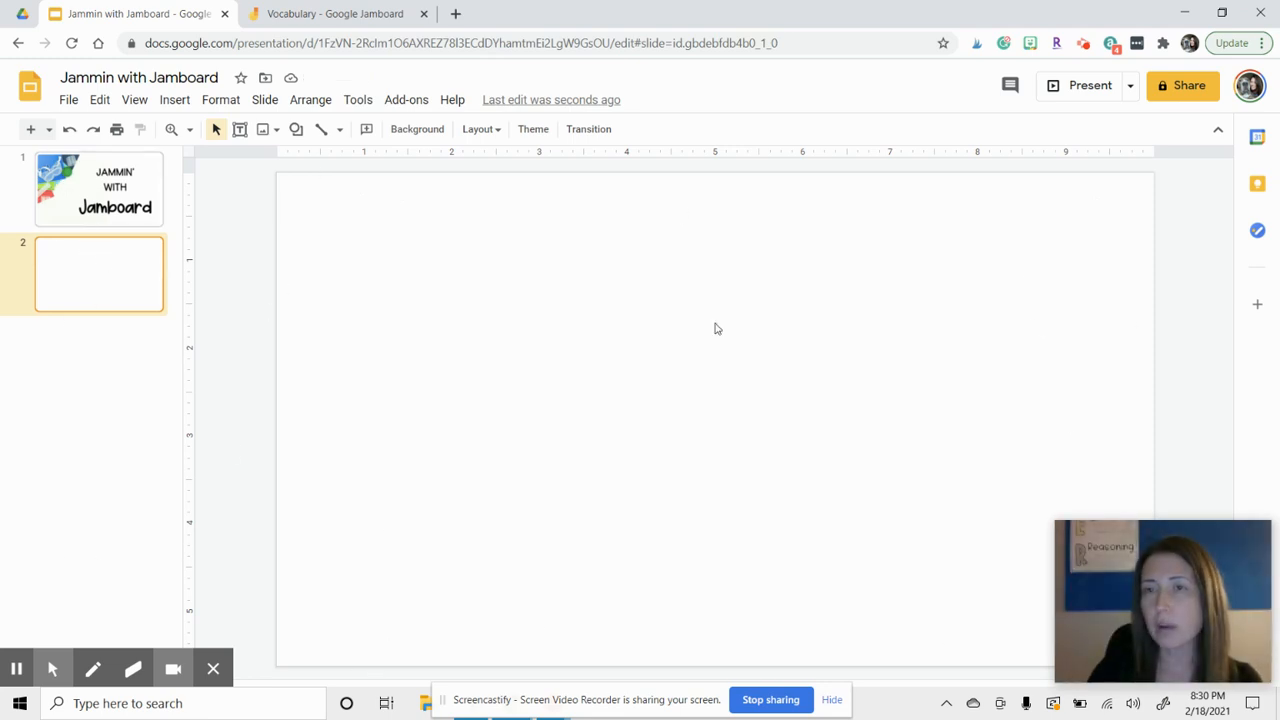
# - Look at the presentation's Download option in Google Slides and return to the Vocabulary Jam's sixth frame
pyautogui.click(67, 100)
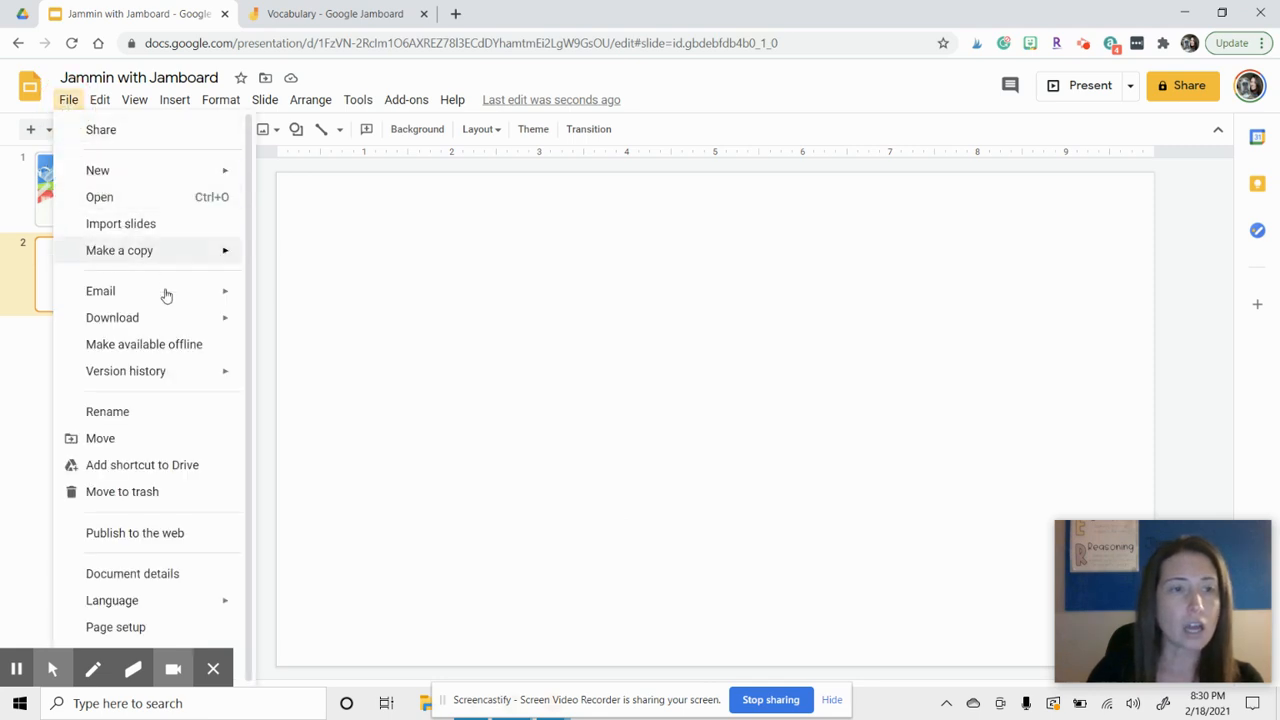
pyautogui.moveTo(130, 329)
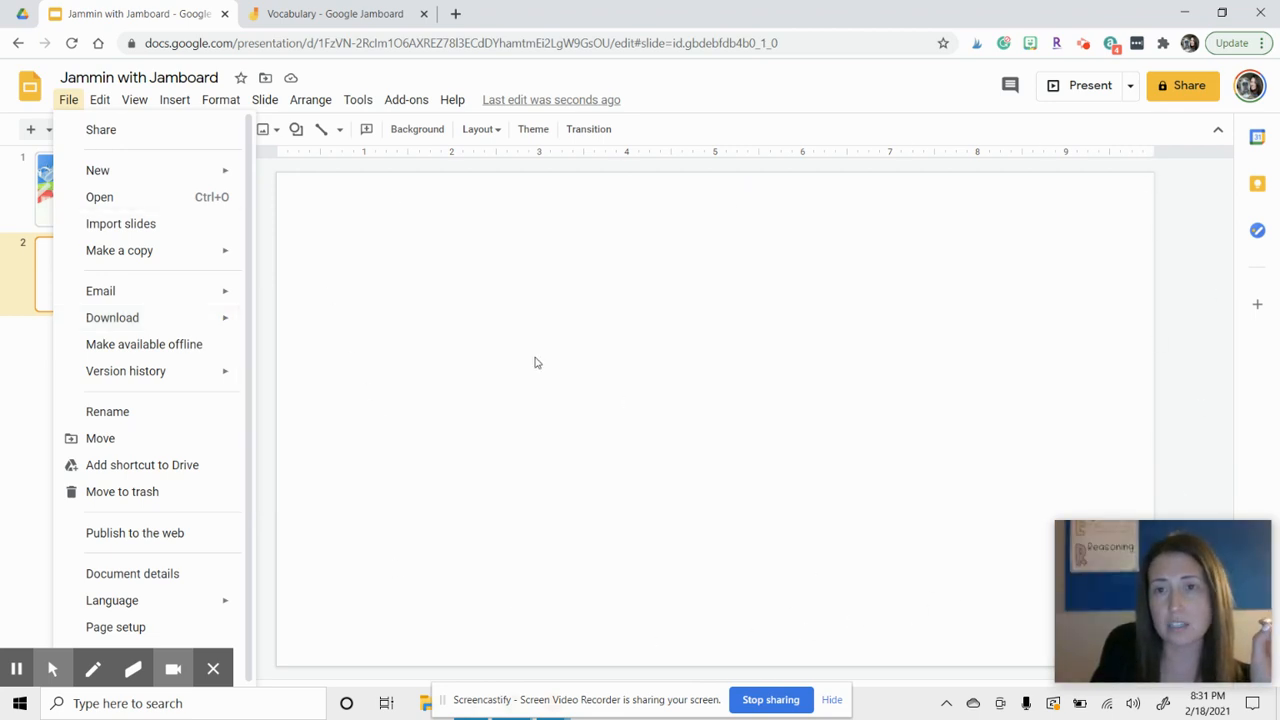
pyautogui.click(316, 17)
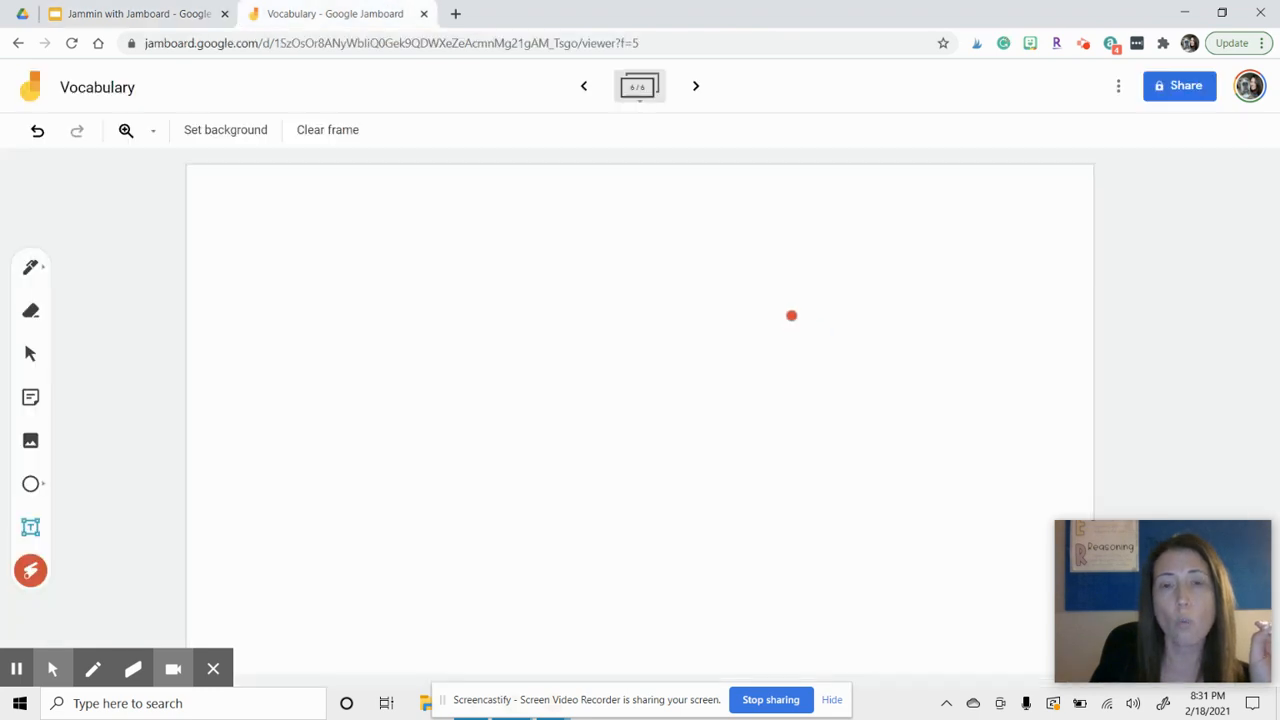
pyautogui.click(105, 13)
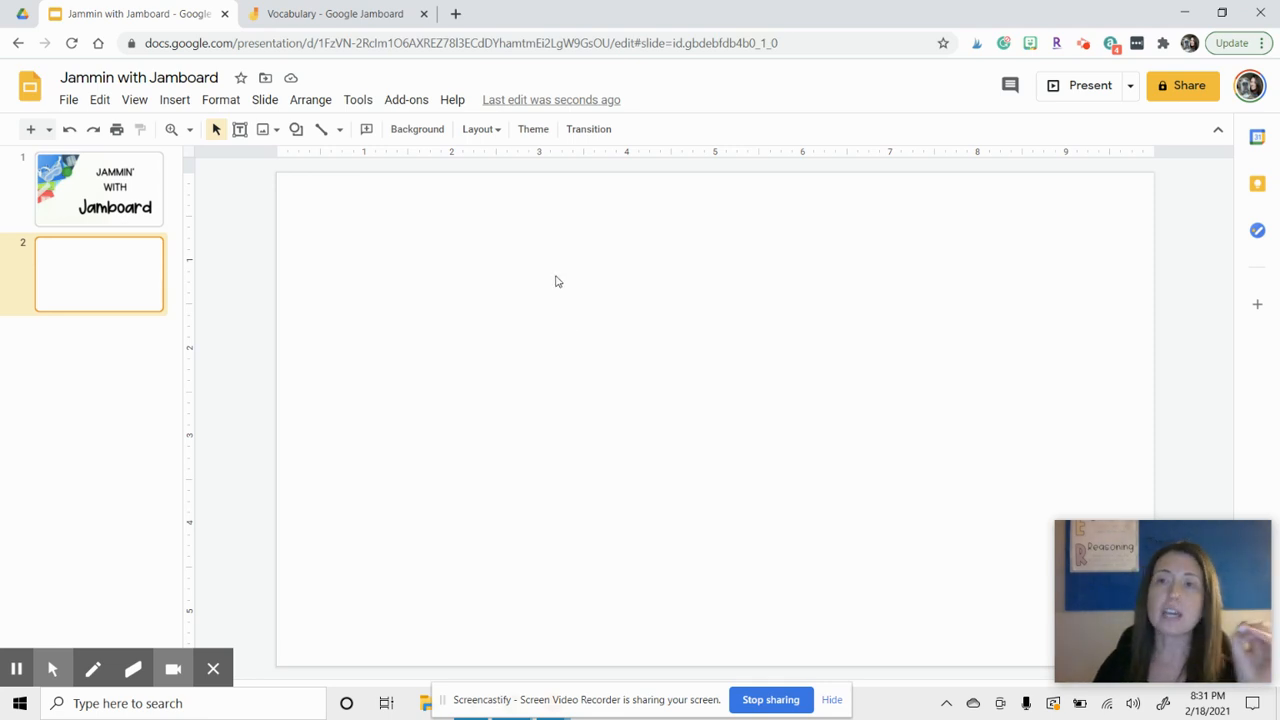
pyautogui.click(316, 14)
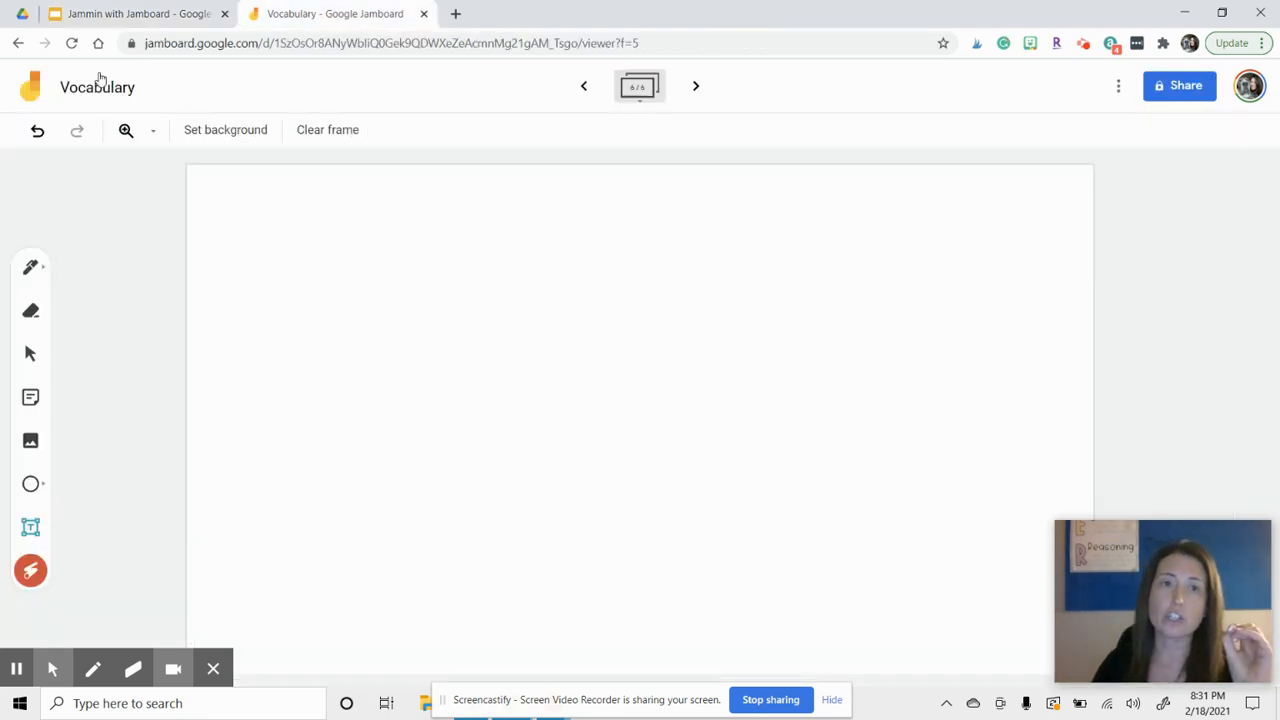
# - Try the dotted, blue graph and grey grid backgrounds on the sixth frame
pyautogui.click(203, 138)
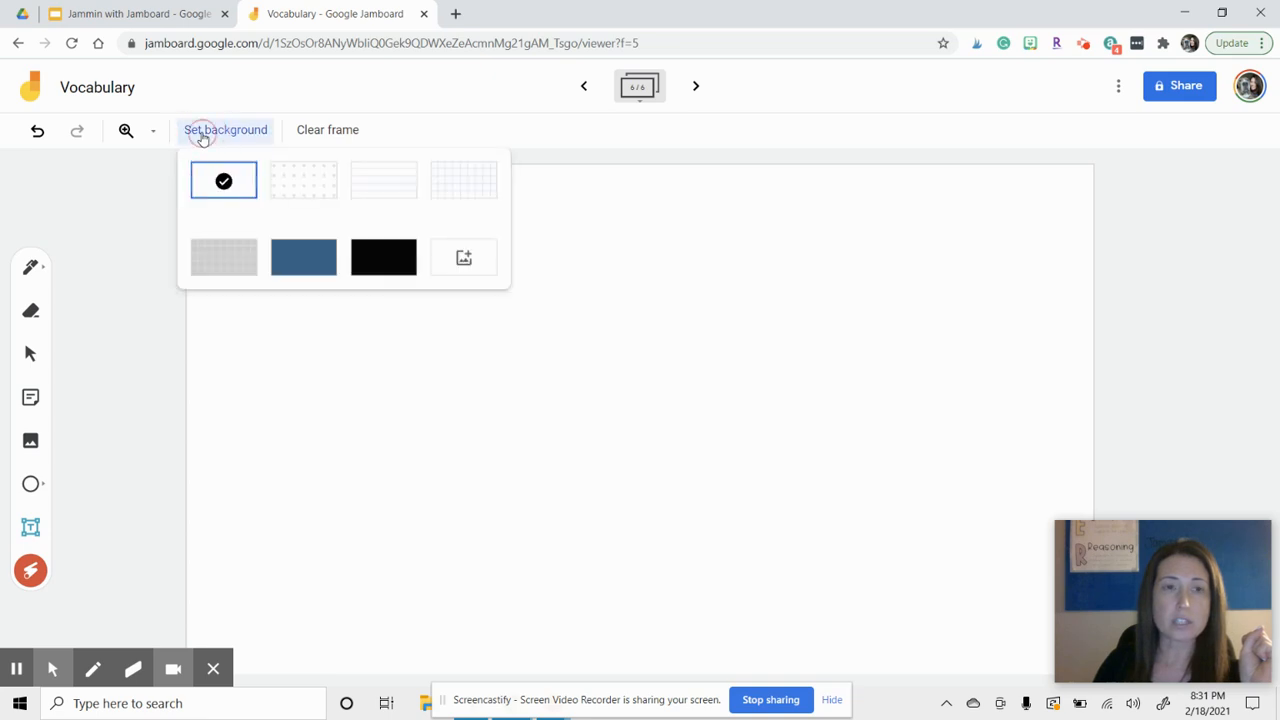
pyautogui.click(292, 186)
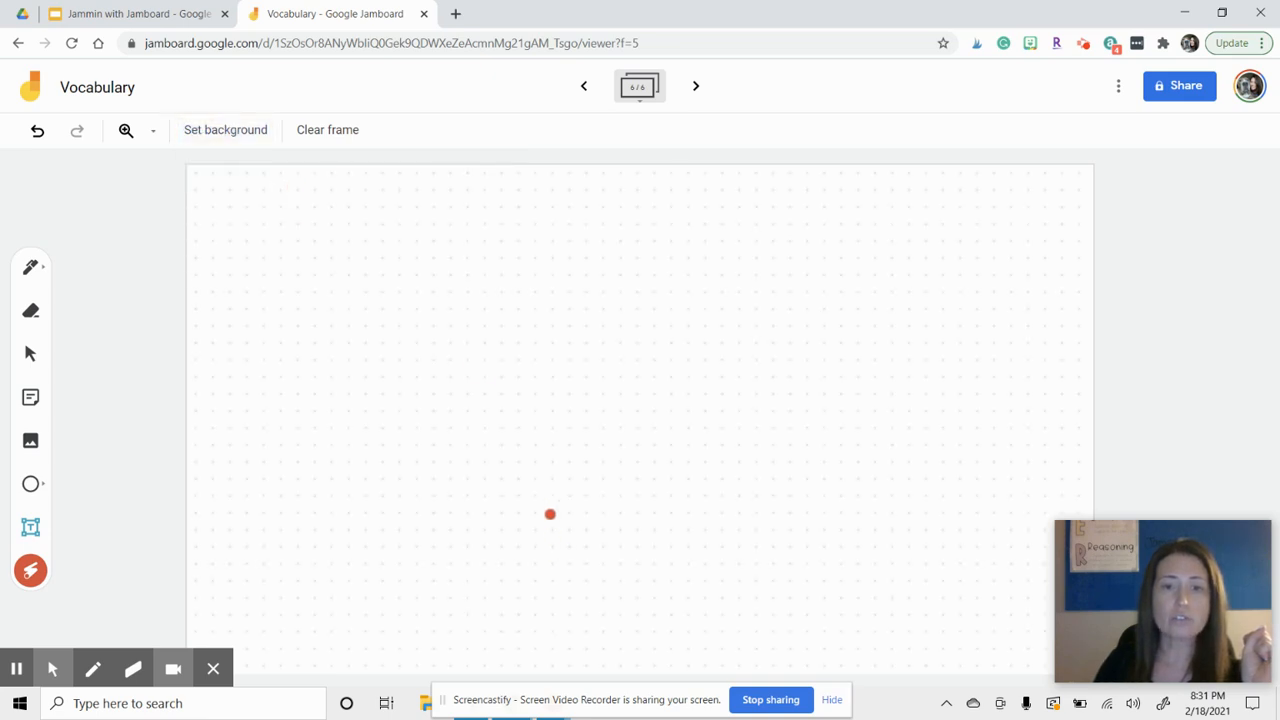
pyautogui.click(228, 133)
pyautogui.click(453, 191)
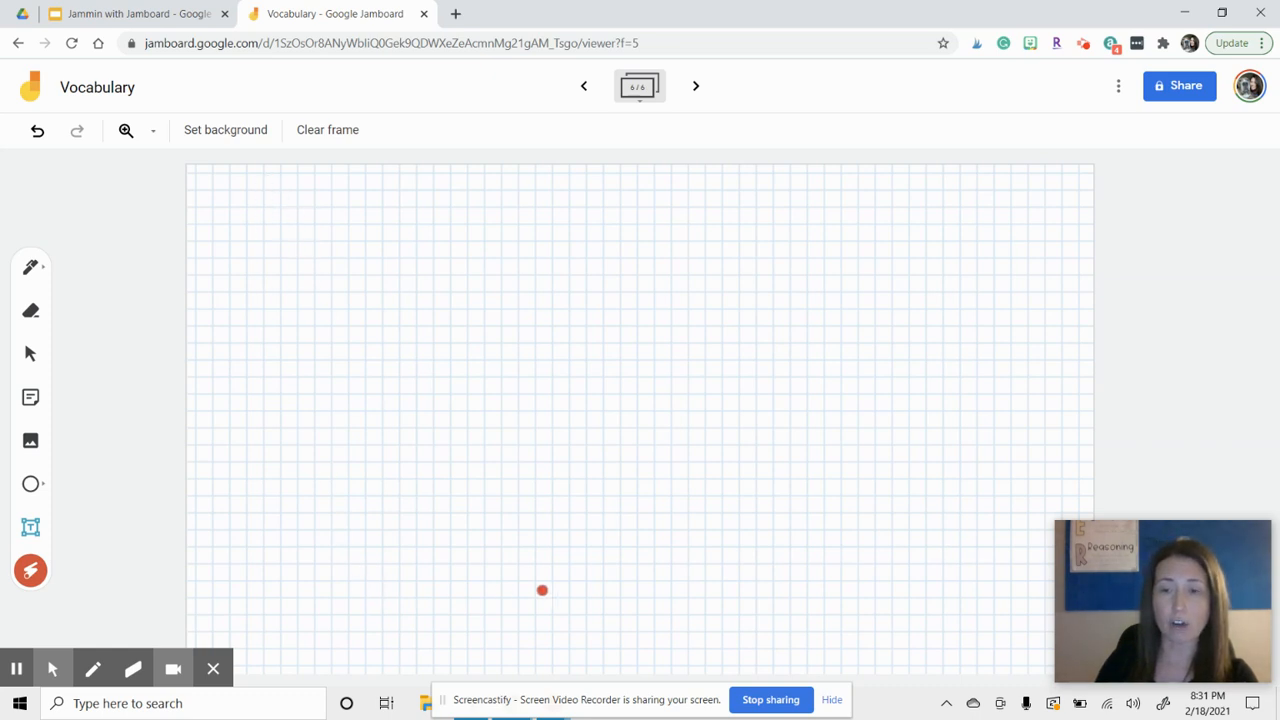
pyautogui.click(262, 138)
pyautogui.click(220, 260)
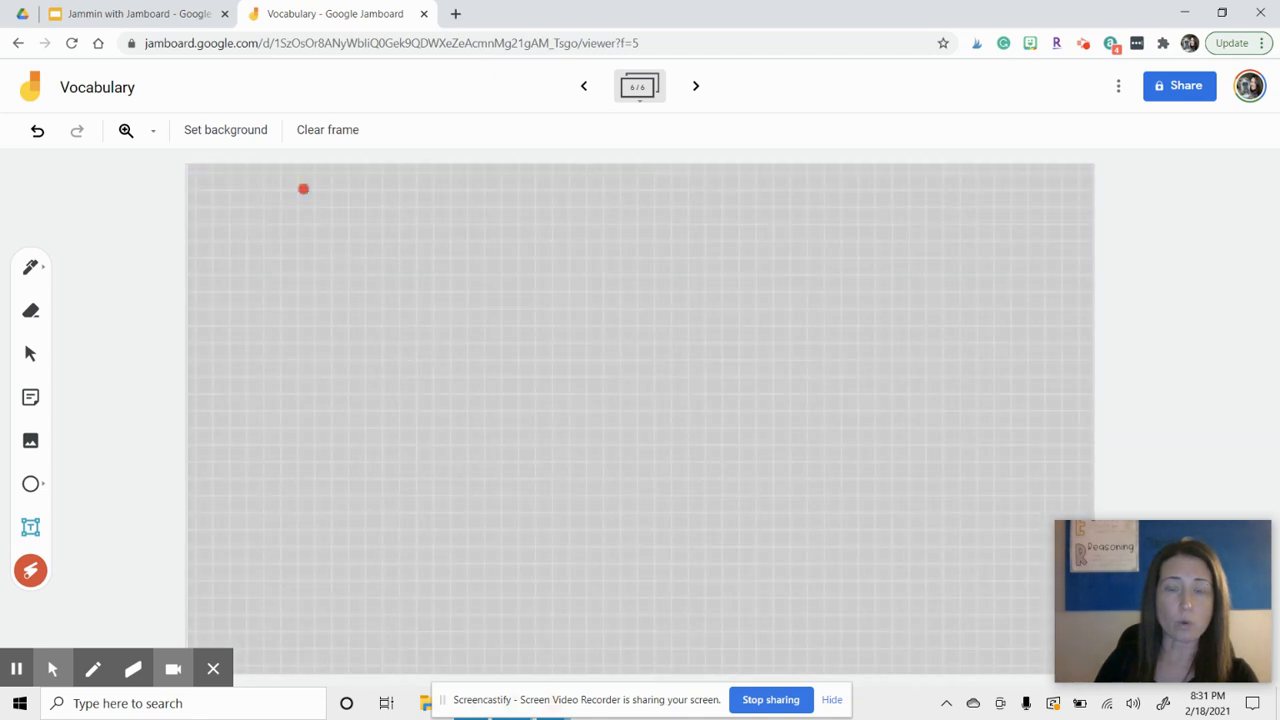
# - Apply the solid blue background to the sixth frame and replace it with the black one
pyautogui.click(234, 132)
pyautogui.click(297, 258)
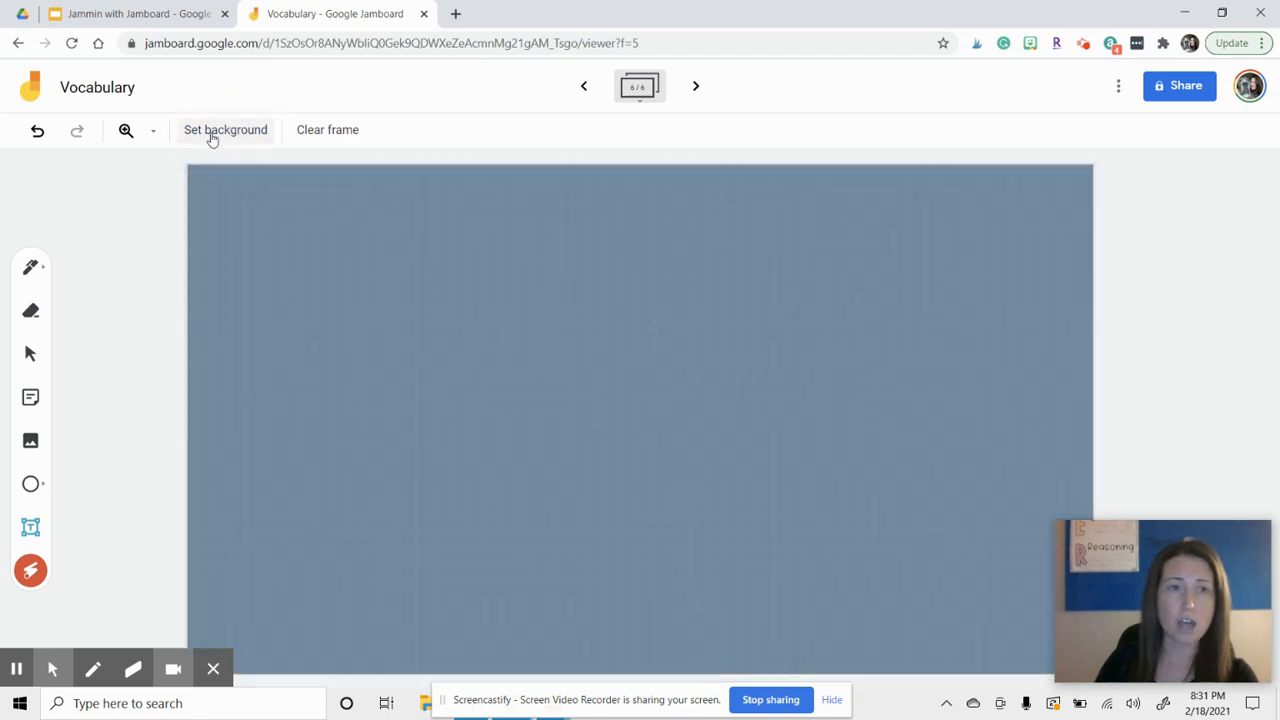
pyautogui.click(212, 135)
pyautogui.click(376, 255)
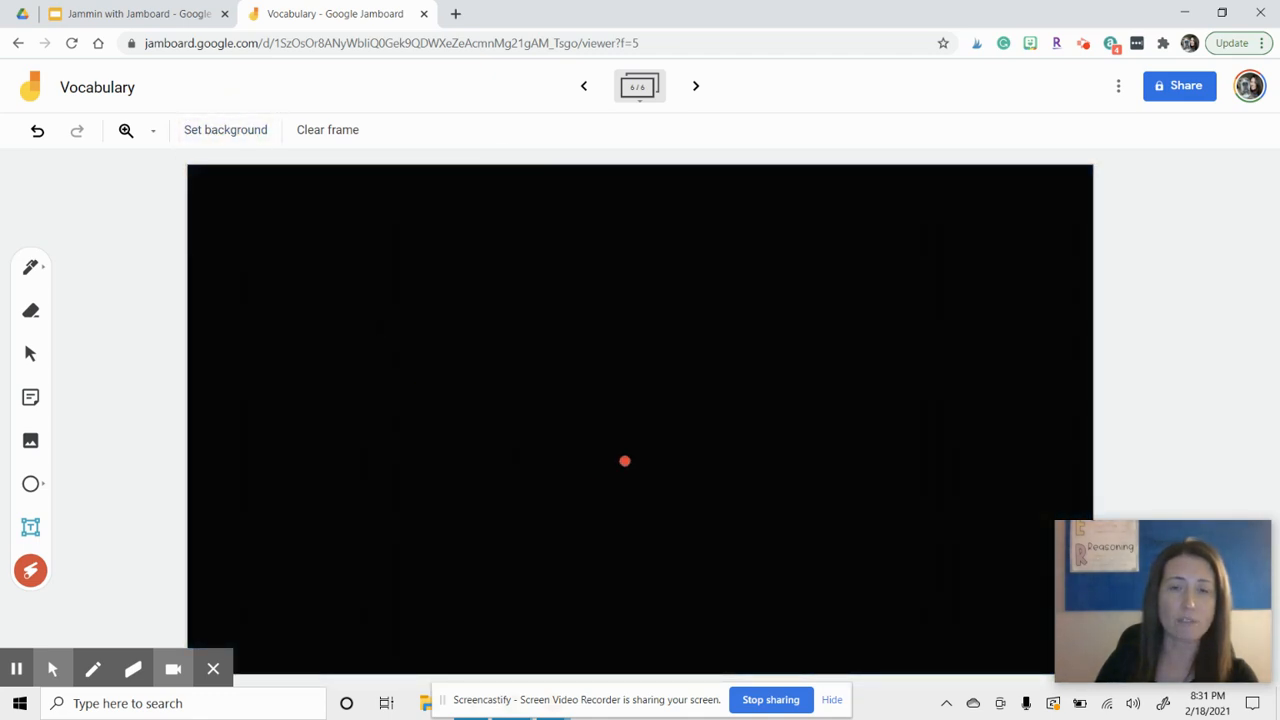
# - Look at the custom image background option for the sixth frame, browse the computer's folders for a file, and leave without choosing one
pyautogui.click(218, 136)
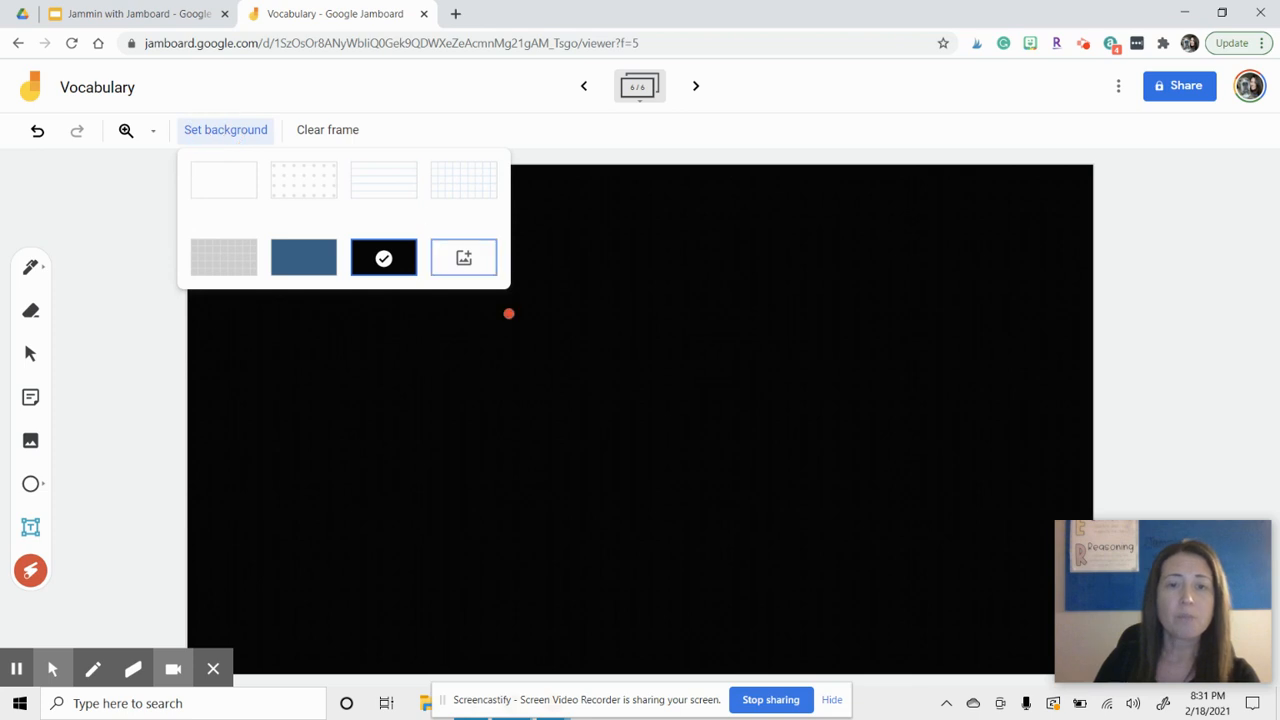
pyautogui.click(464, 260)
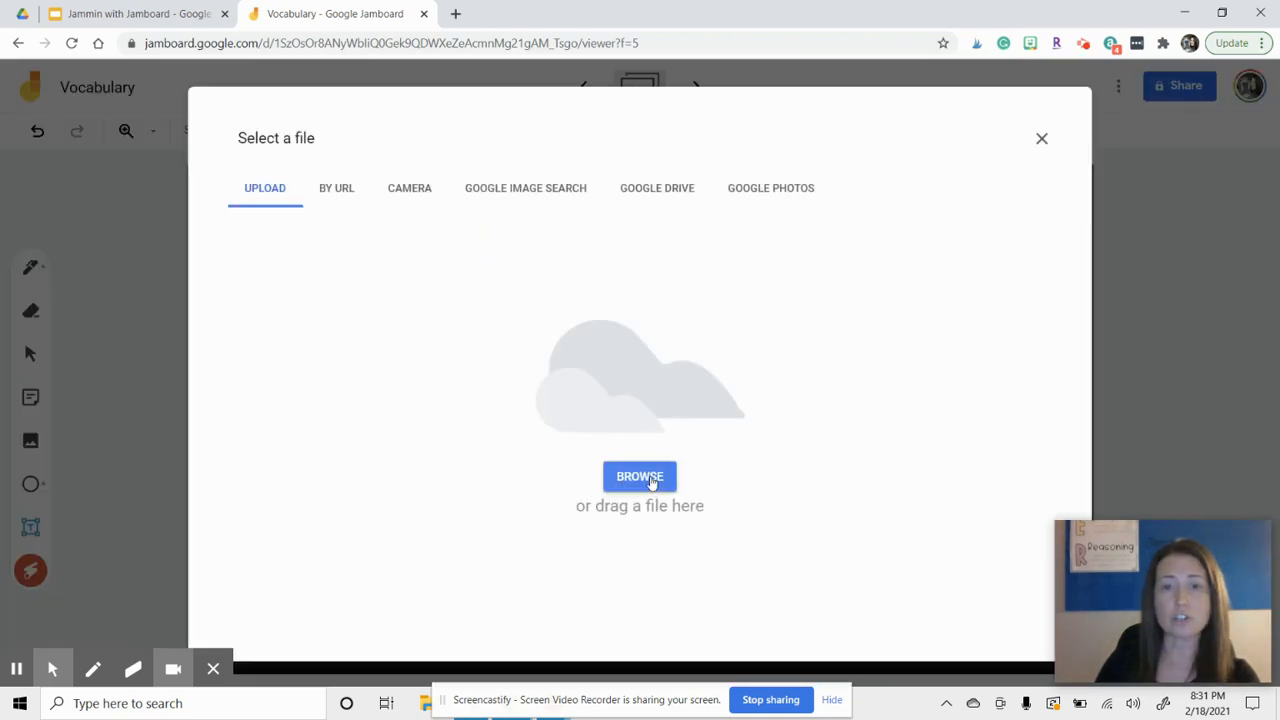
pyautogui.click(640, 476)
pyautogui.scroll(-1, 555, 285)
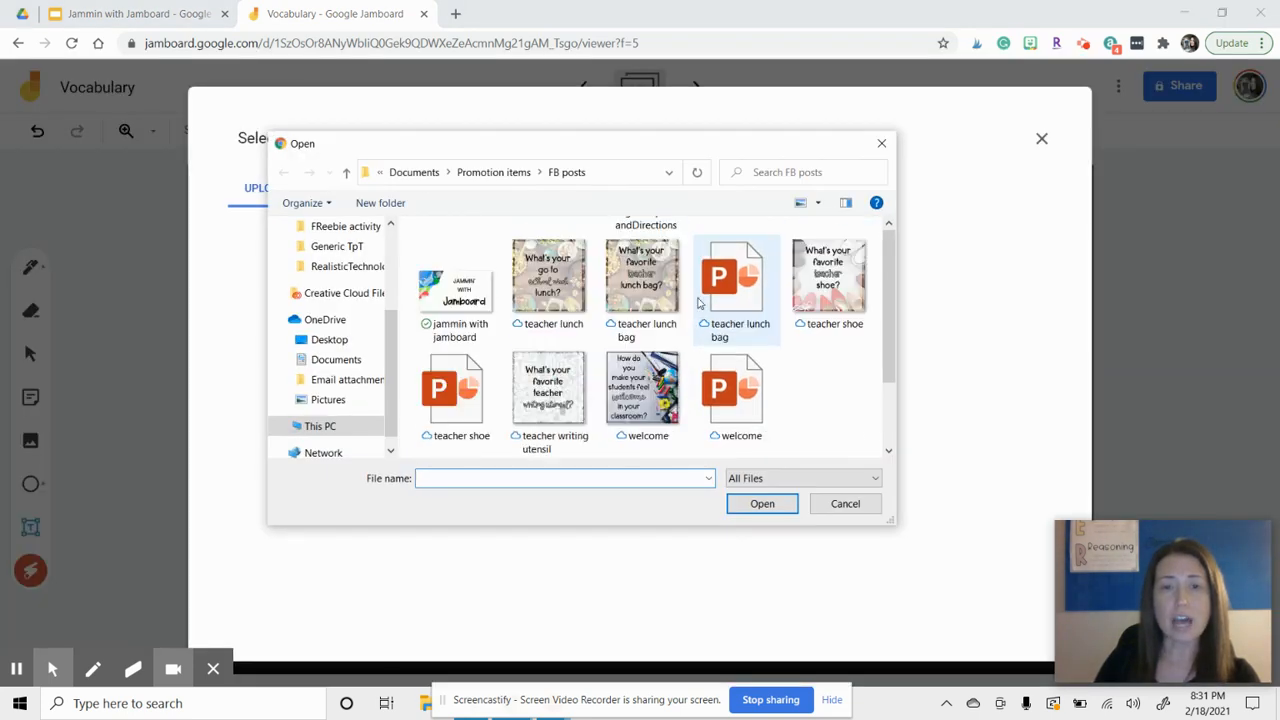
pyautogui.scroll(1, 700, 303)
pyautogui.scroll(2, 330, 330)
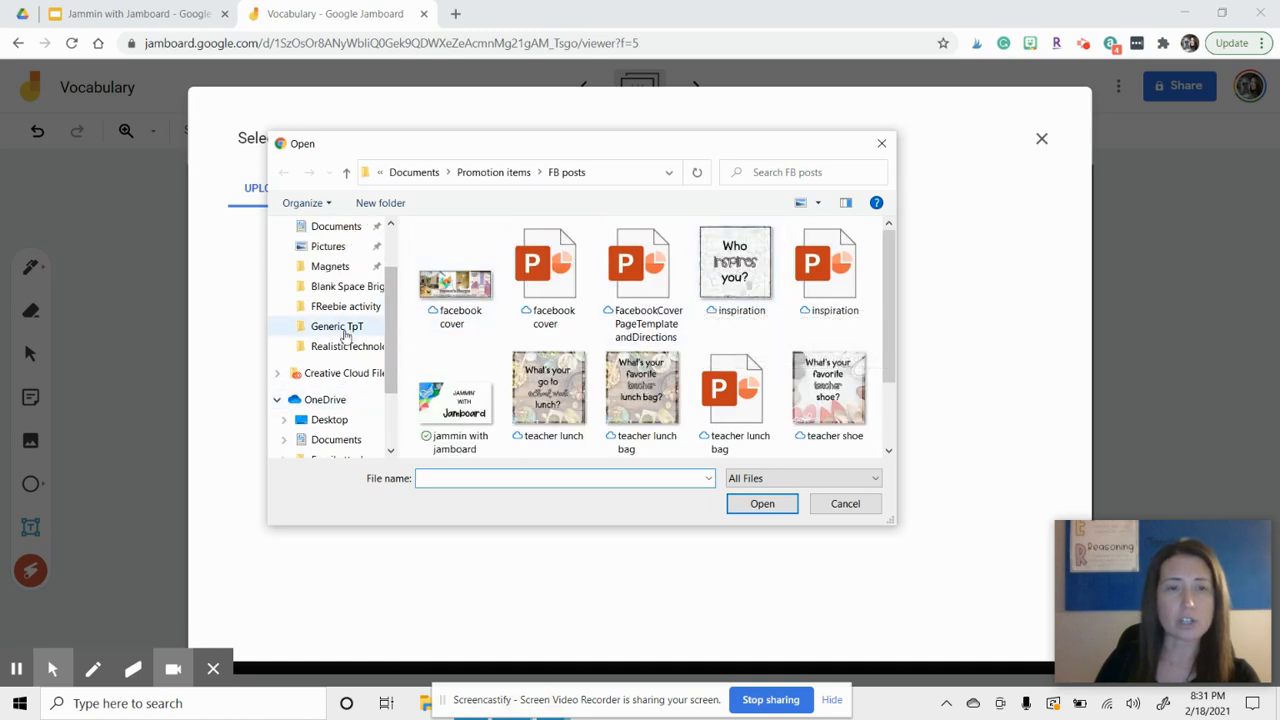
pyautogui.scroll(-1, 338, 320)
pyautogui.scroll(-1, 340, 315)
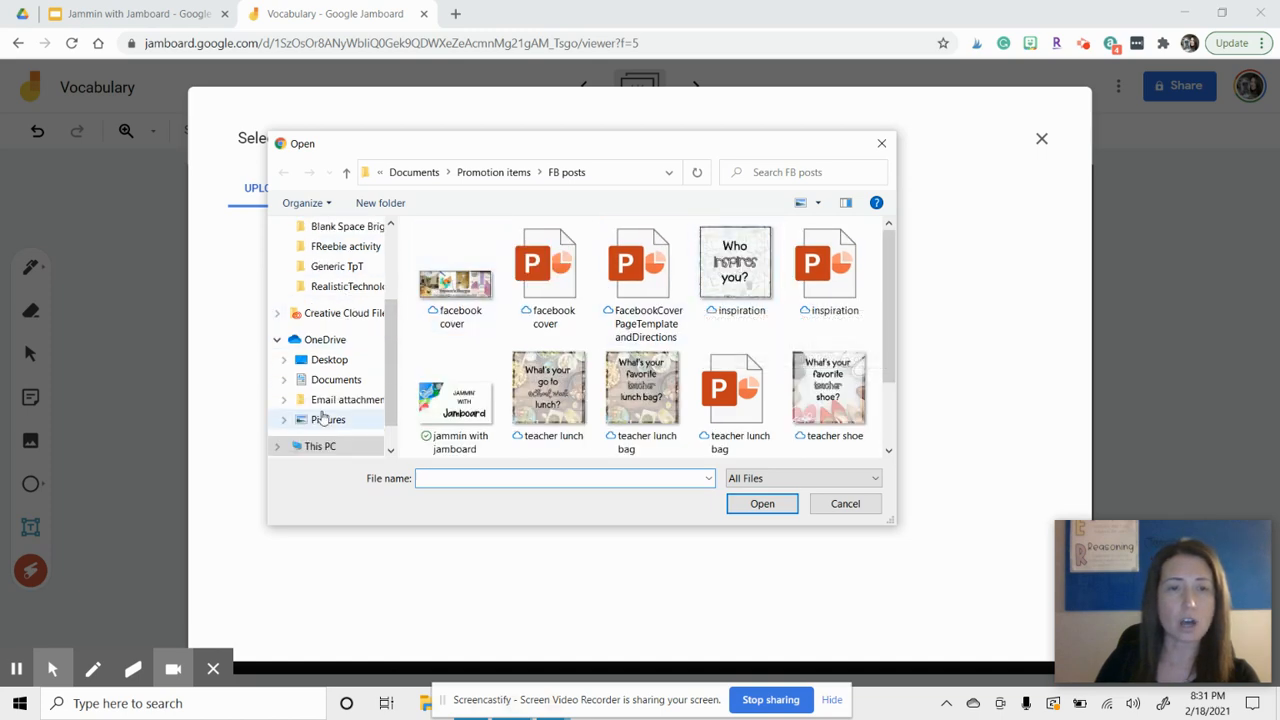
pyautogui.click(845, 503)
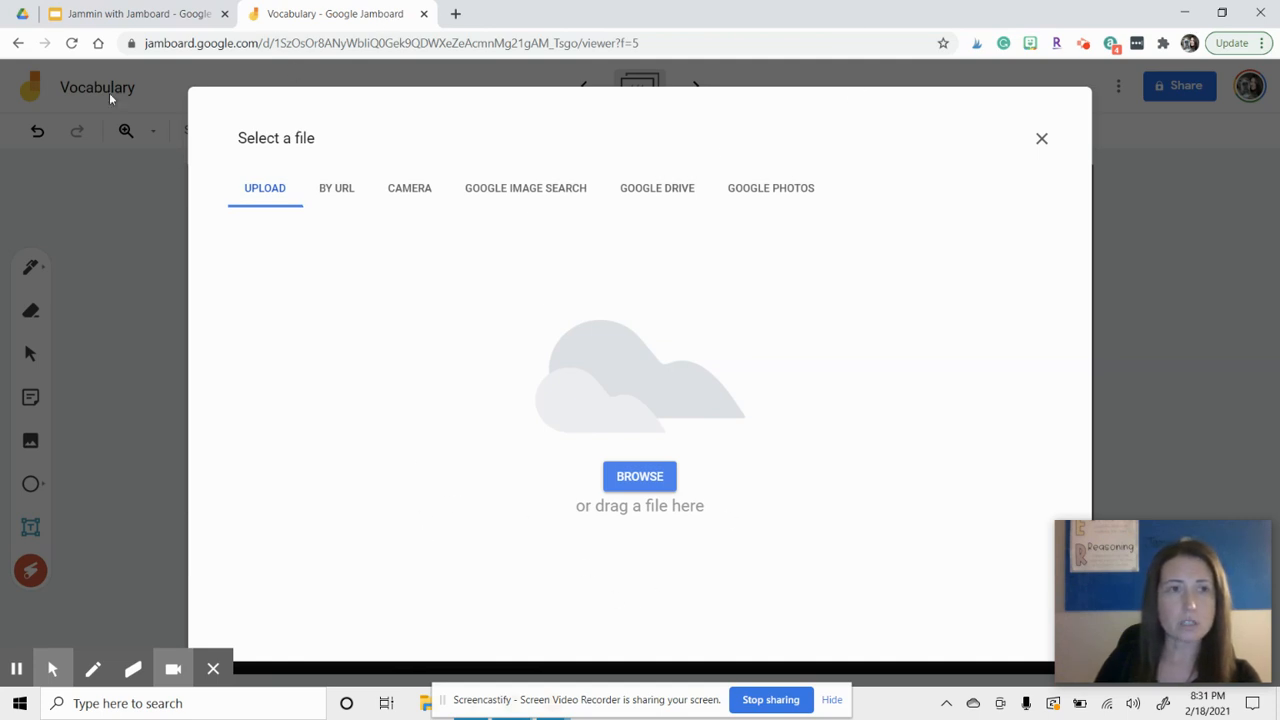
pyautogui.click(1041, 140)
# - Open the Jamboard home page in a new browser tab and open the Untitled Jam with the Ada Lovelace template
pyautogui.click(455, 15)
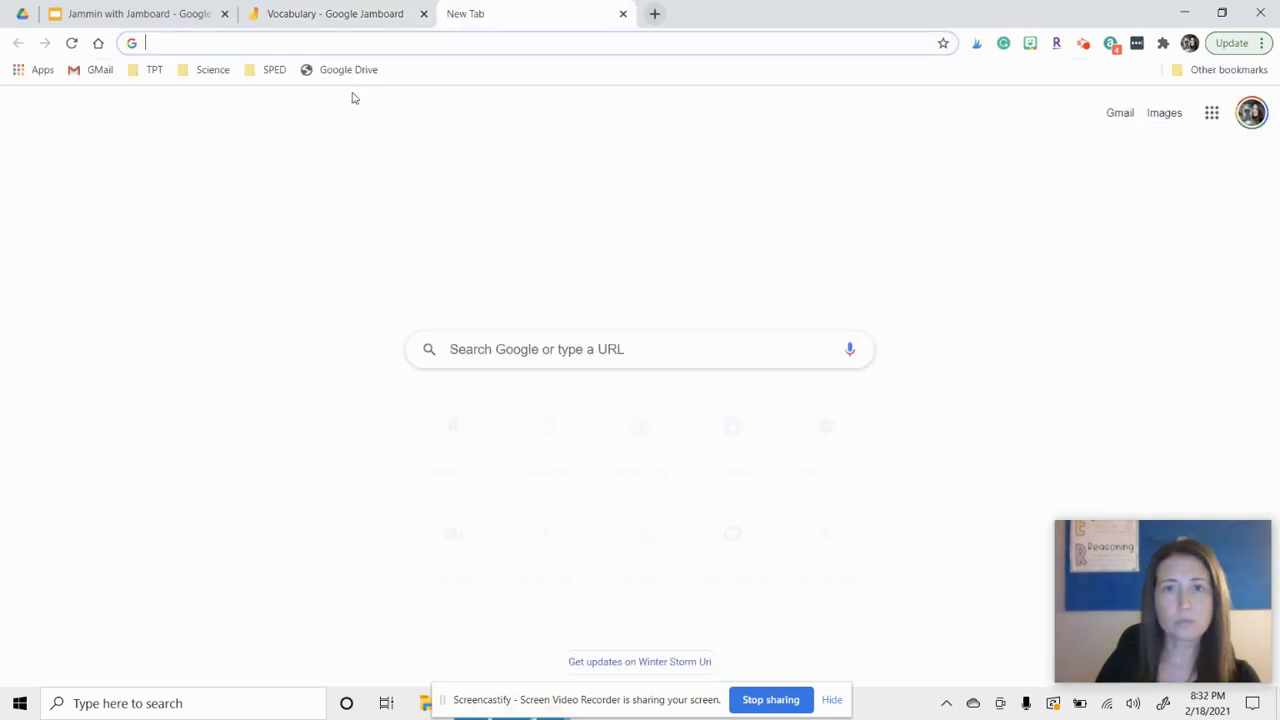
pyautogui.click(1212, 113)
pyautogui.scroll(-3, 1226, 386)
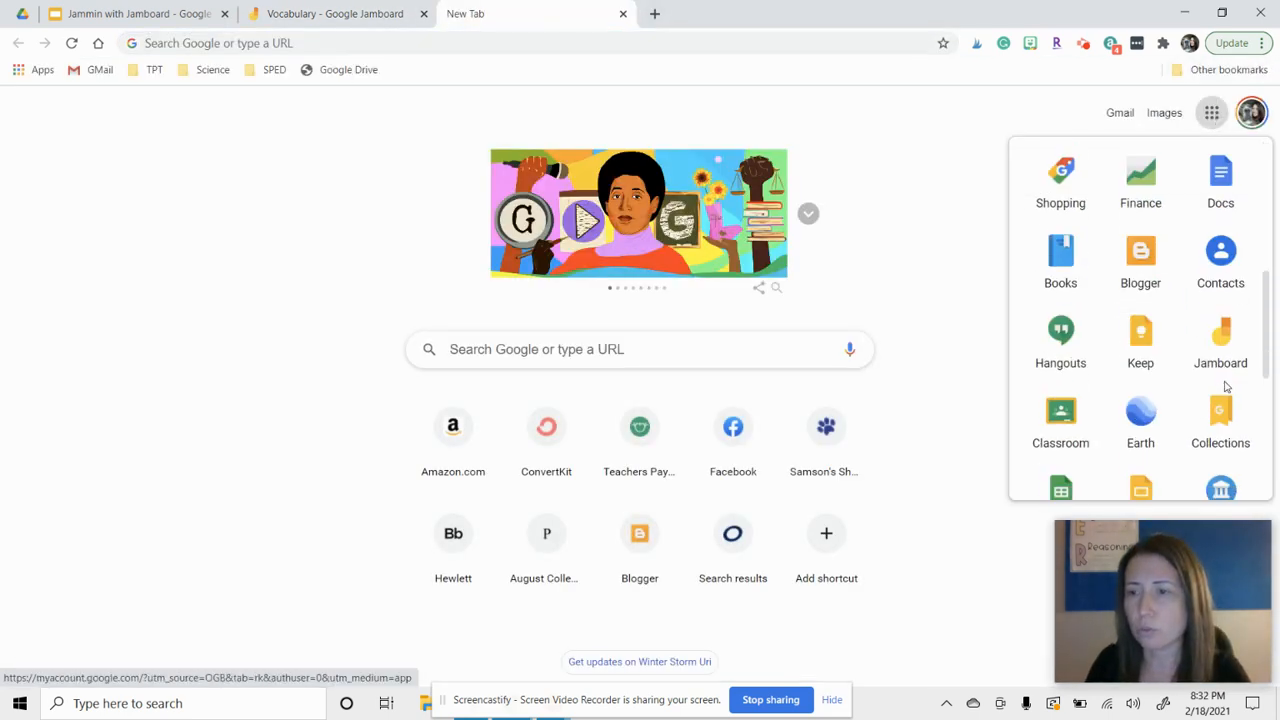
pyautogui.scroll(-2, 1223, 386)
pyautogui.scroll(1, 1220, 229)
pyautogui.click(1226, 272)
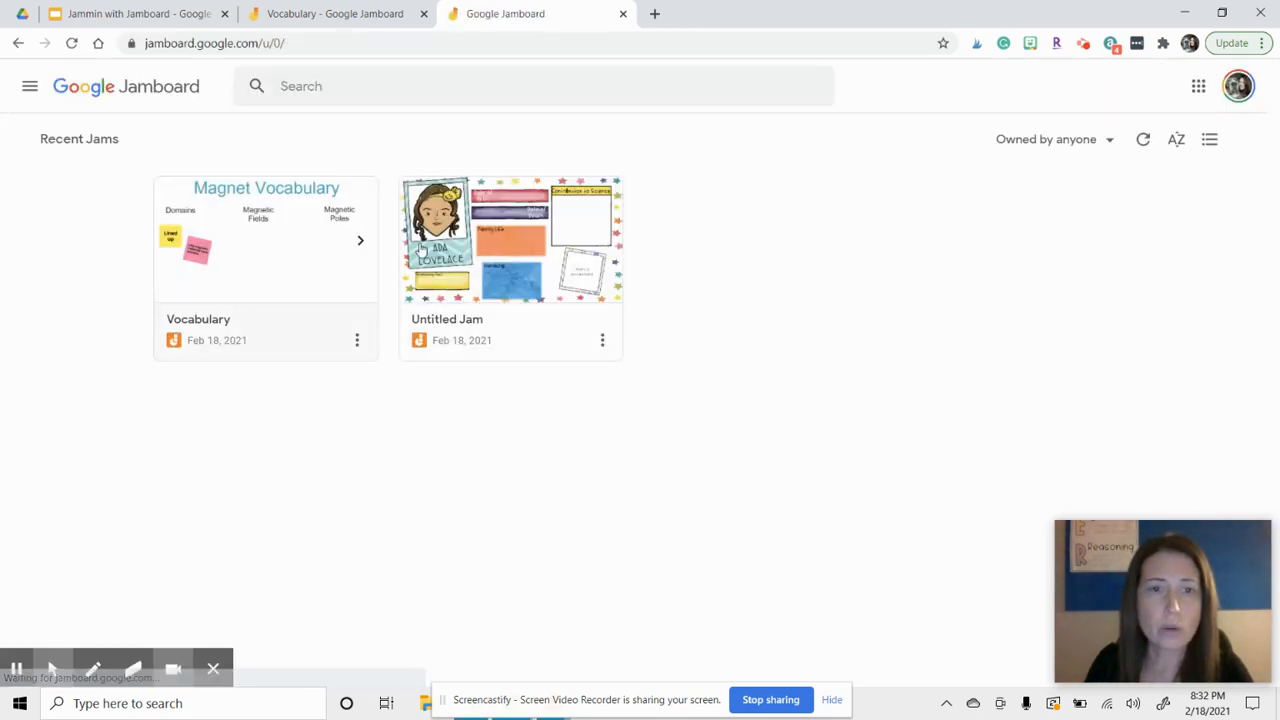
pyautogui.click(566, 262)
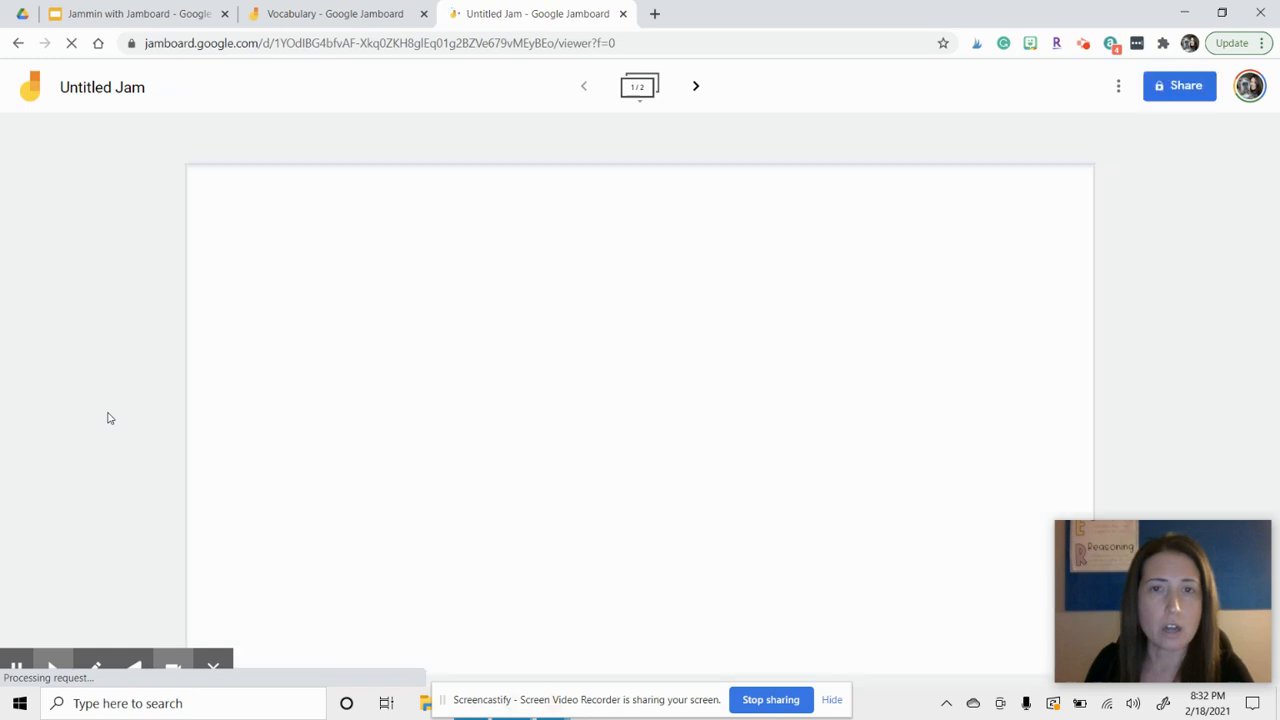